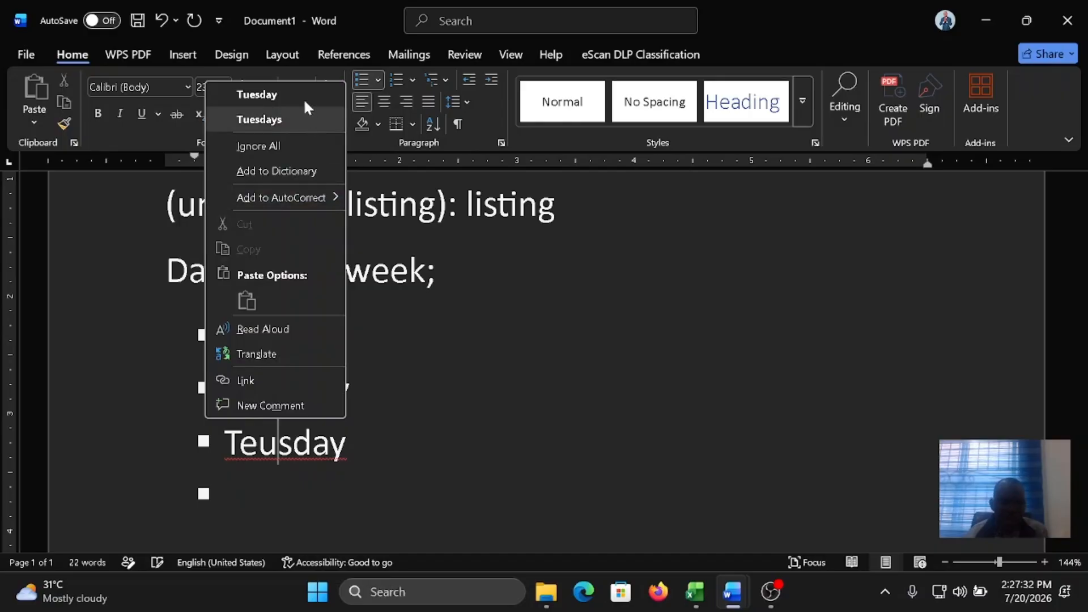
Step: Correct the misspelled third bullet to "Tuesday" and enter "Wednesday" in the empty bullet below it
click(302, 94)
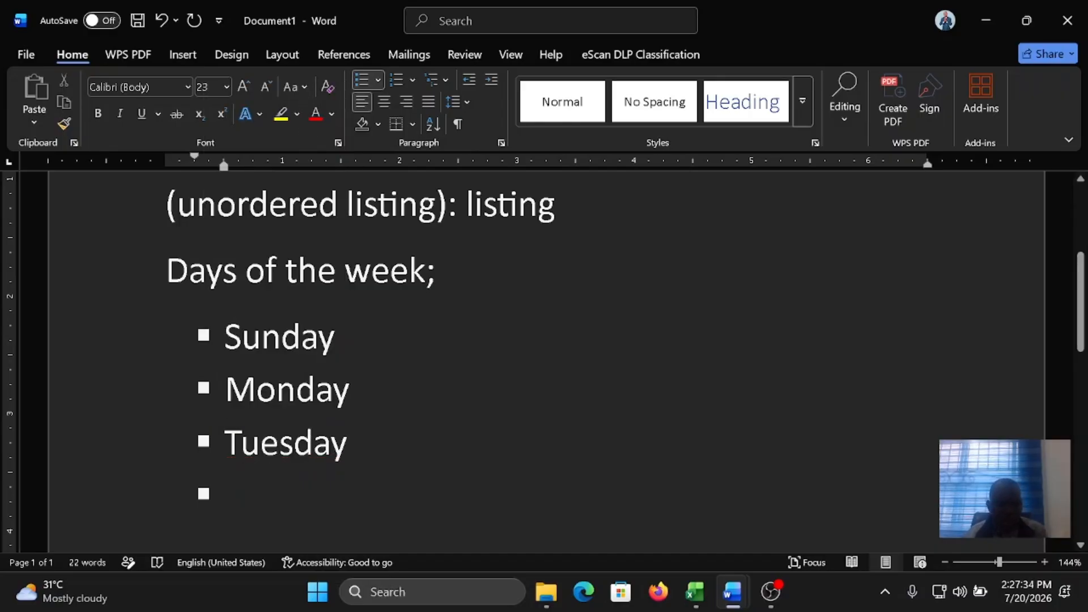
text(Wednes)
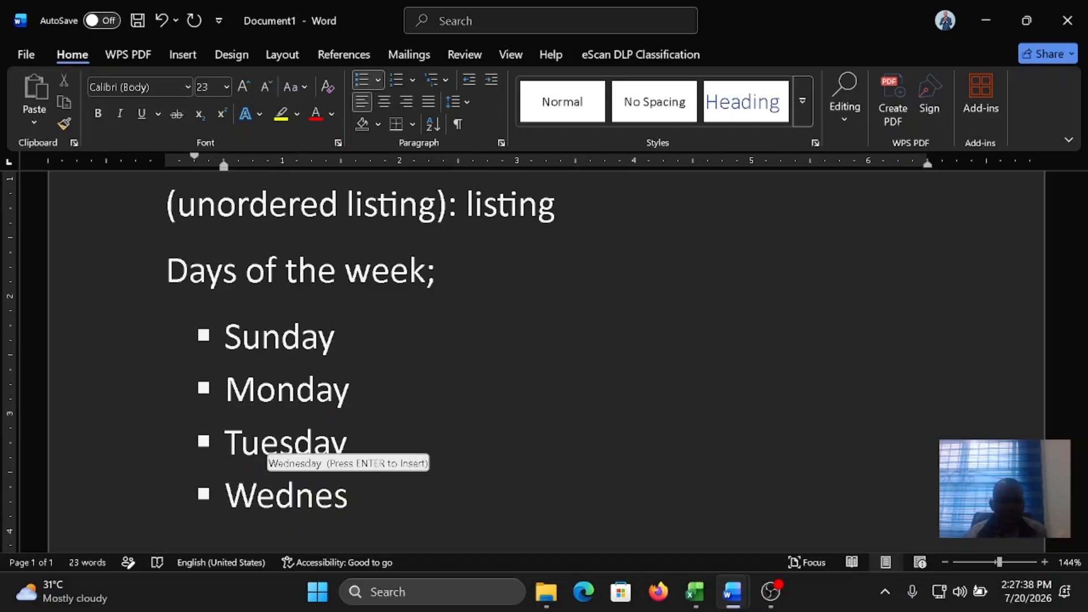
key(BackSpace)
text(day)
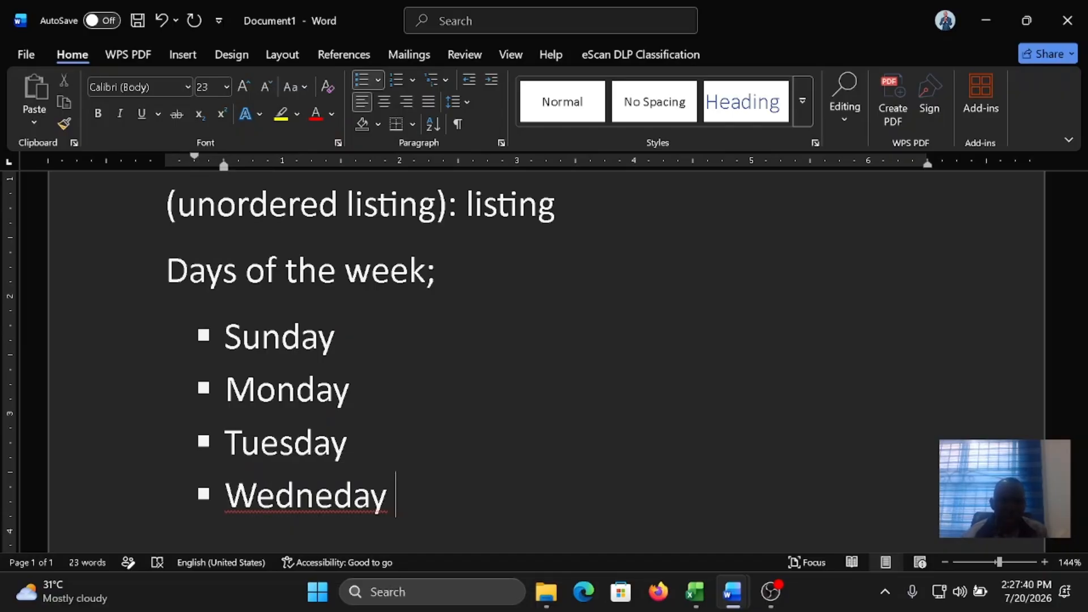
click(333, 496)
text(s)
click(411, 496)
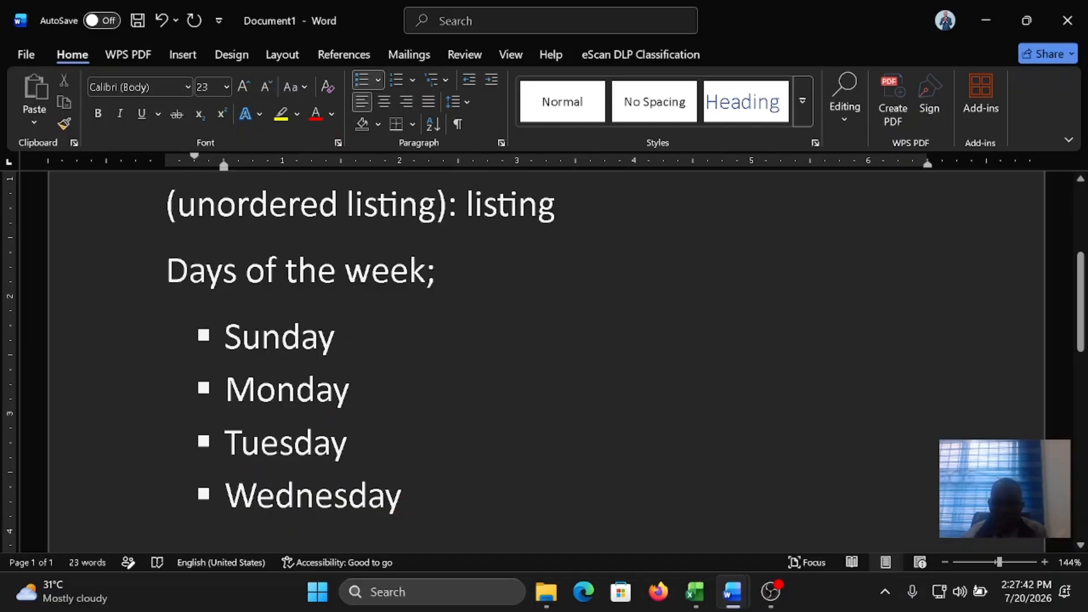
Step: Add "Thursday" as a new bullet below Wednesday
key(Return)
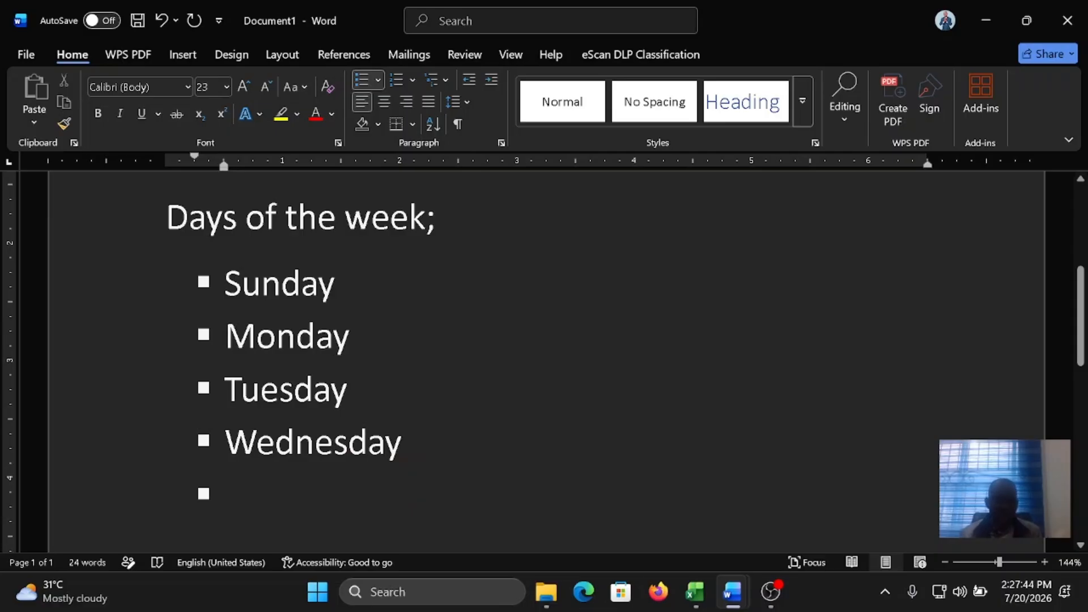
text(Thurd)
key(BackSpace)
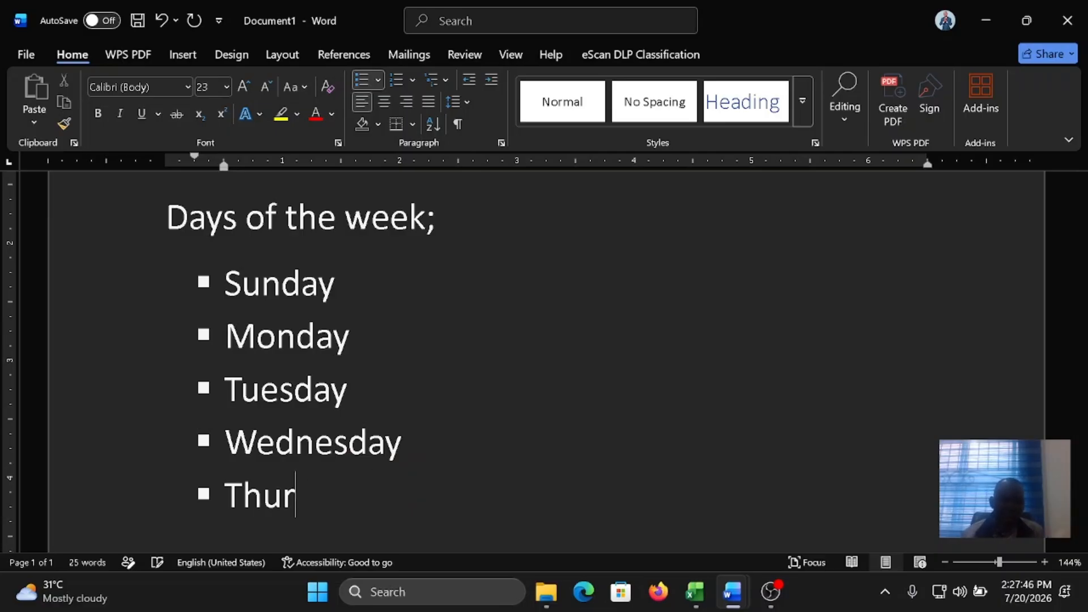
text(sday)
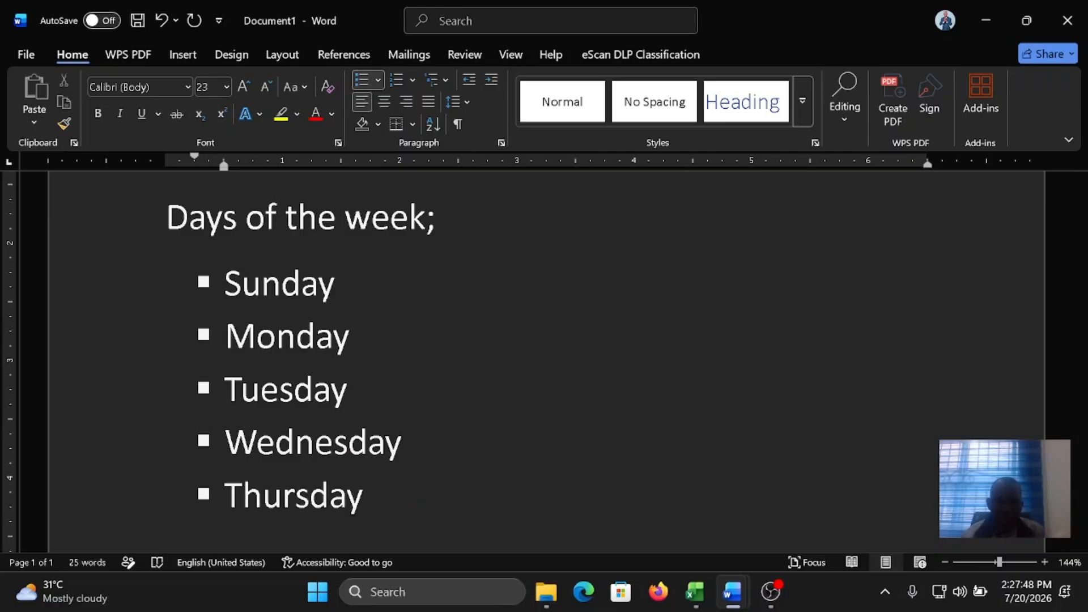
Step: End the bulleted list and write "There are several fruits I like and they are;" as a normal paragraph below it
key(Return)
key(Return)
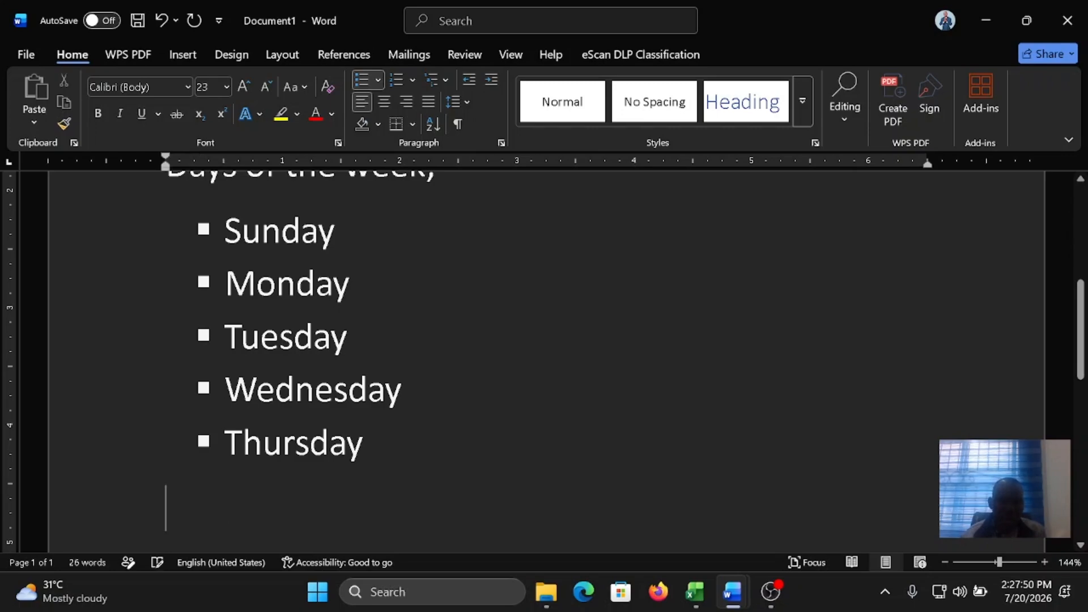
text(The)
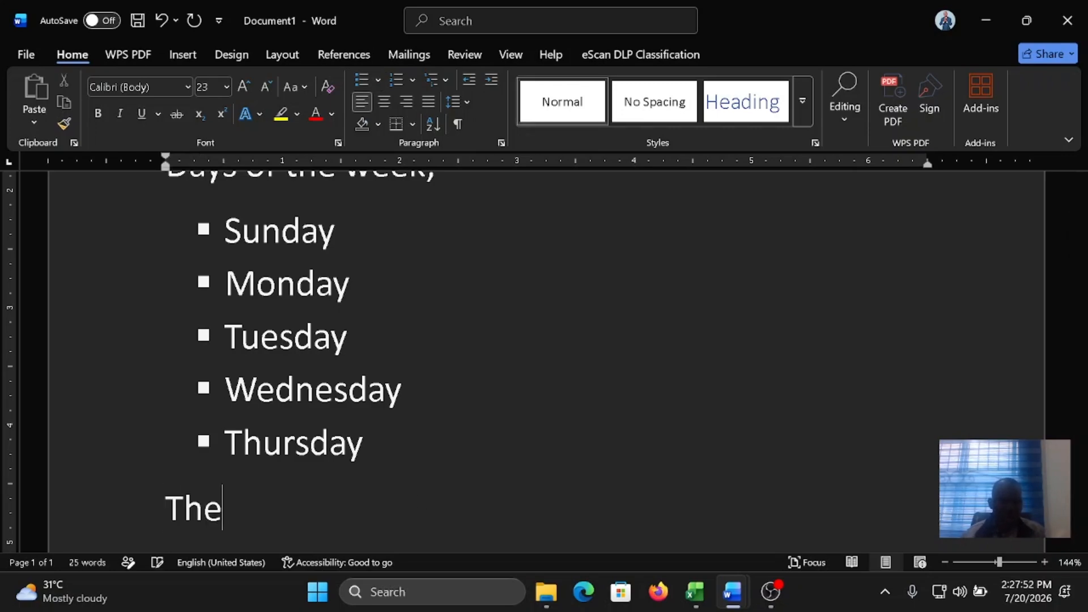
text(re are severa)
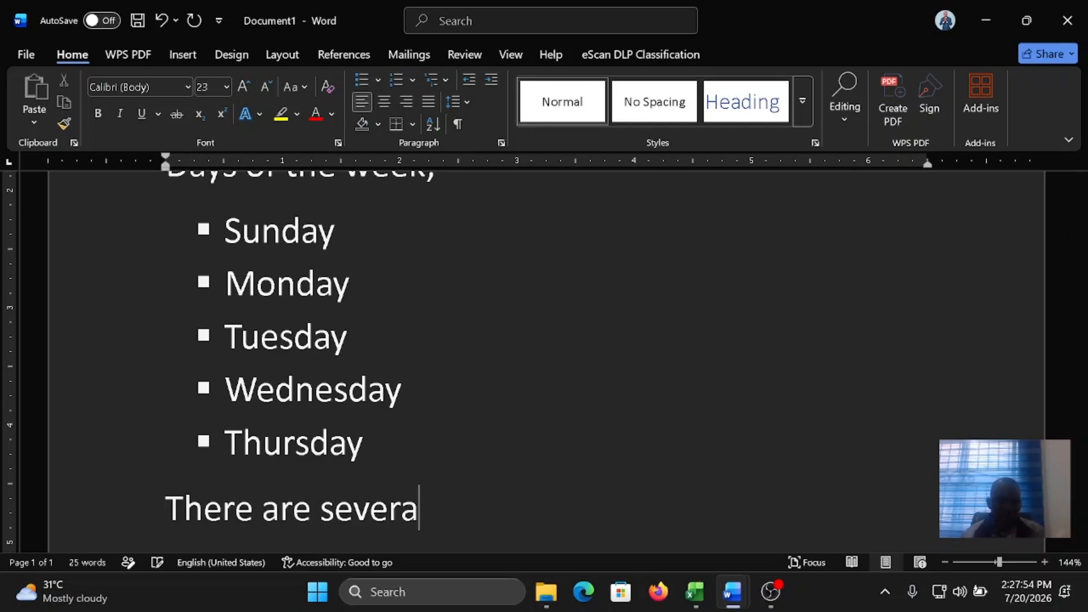
text(l fruits  )
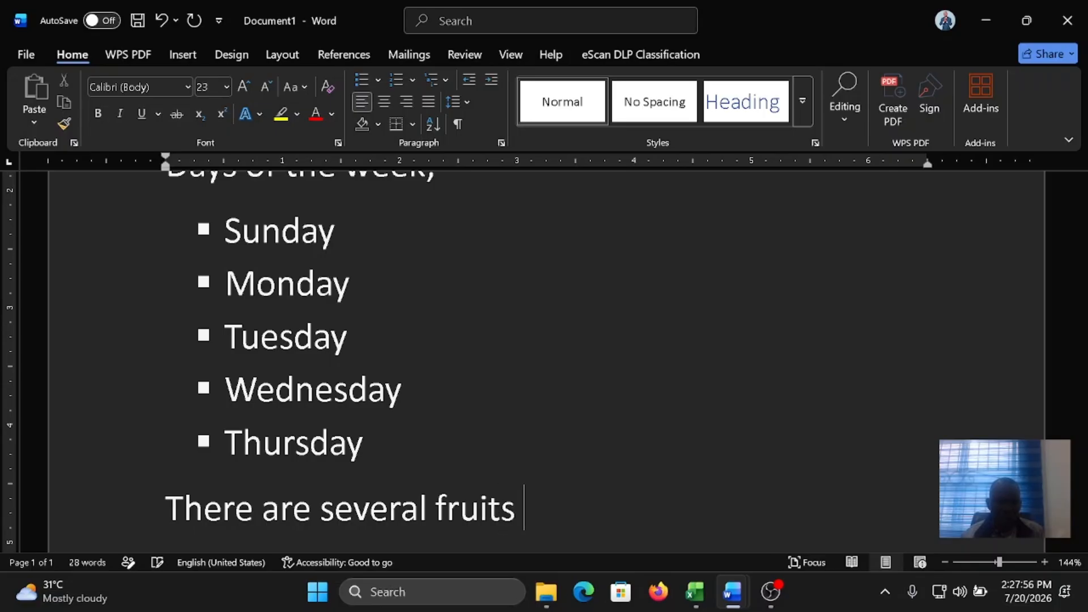
text(I like and the)
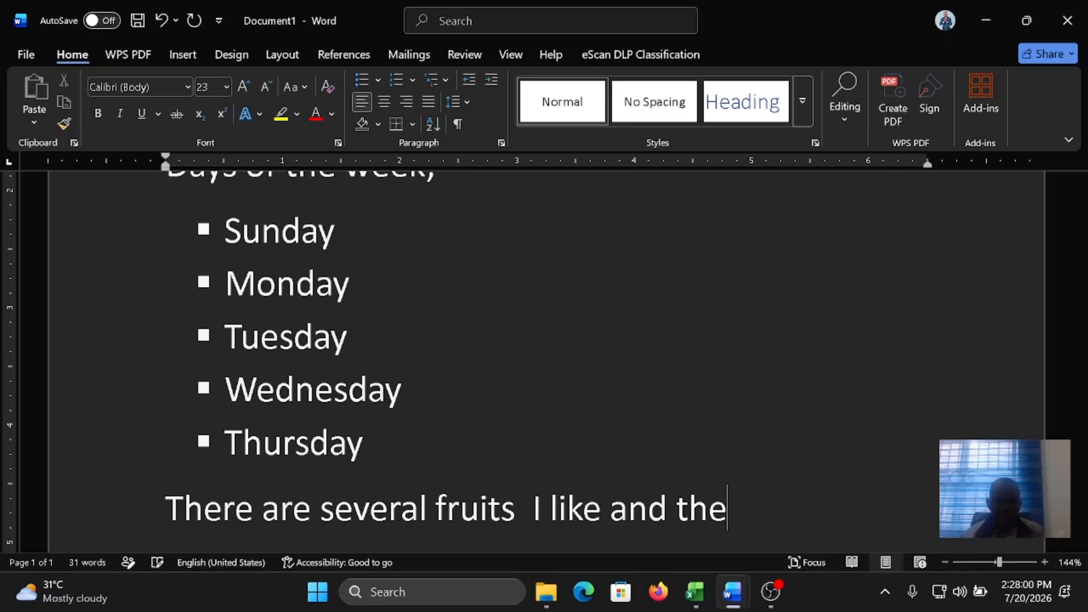
text(y are )
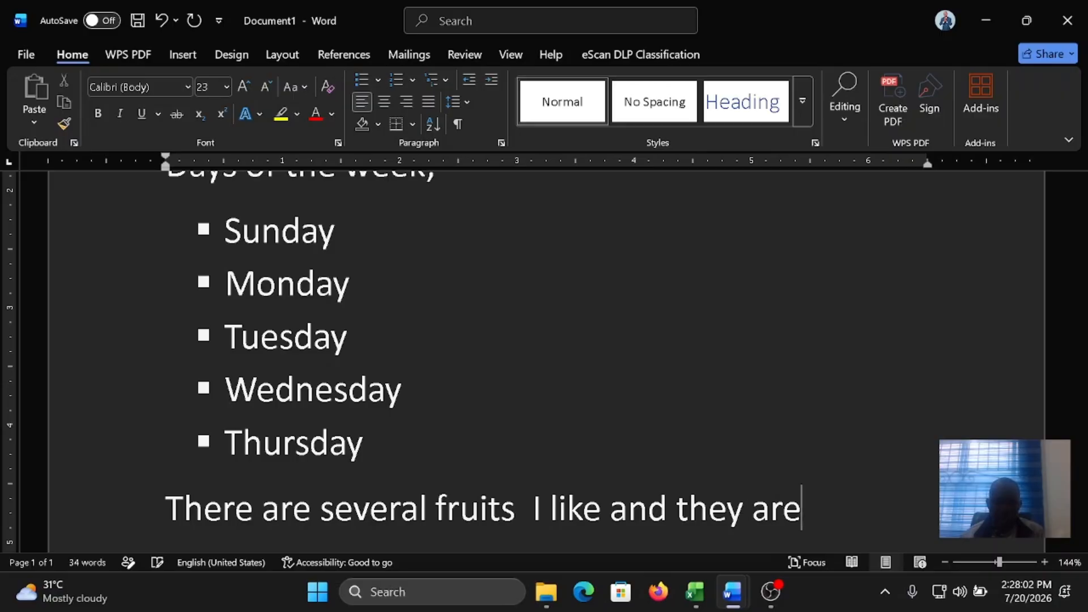
text(;)
Step: Decrease the indent of the five bulleted days, Sunday to Thursday, by one level
scroll(544, 362, up, 1)
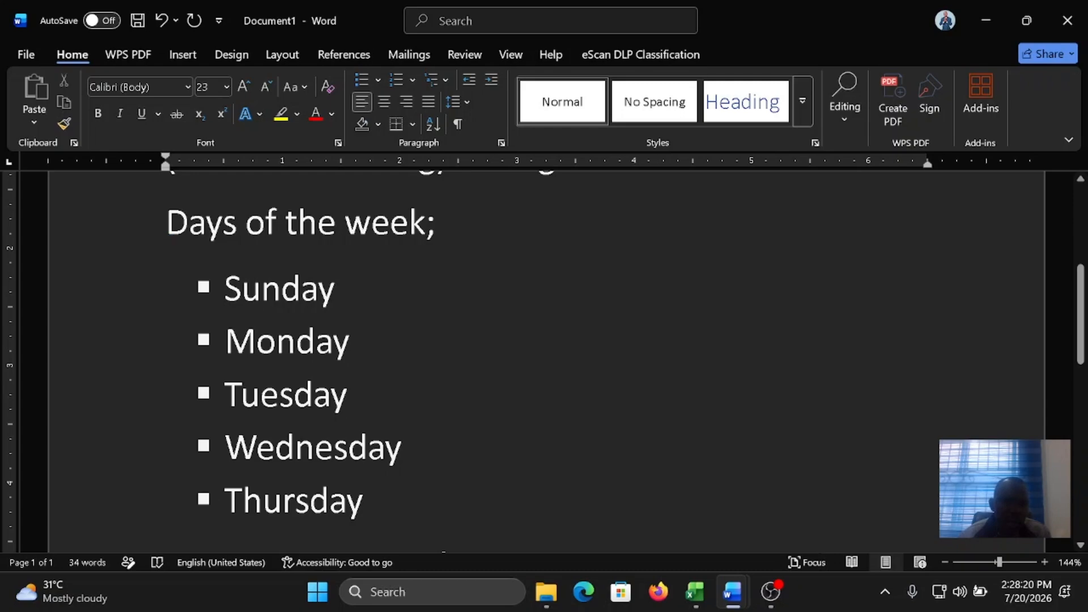
drag(366, 502, 225, 287)
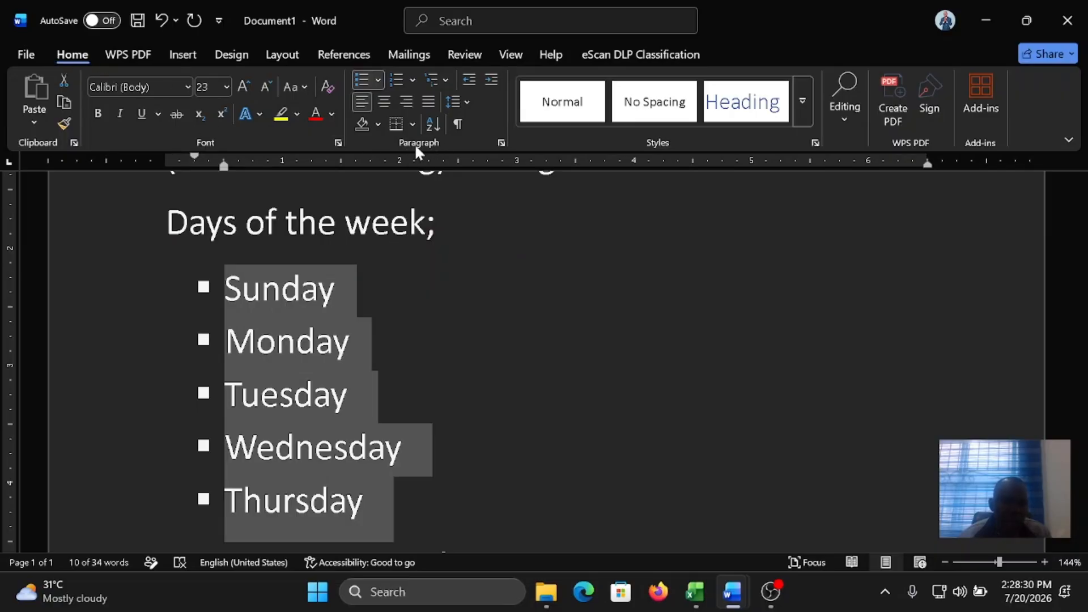
click(469, 79)
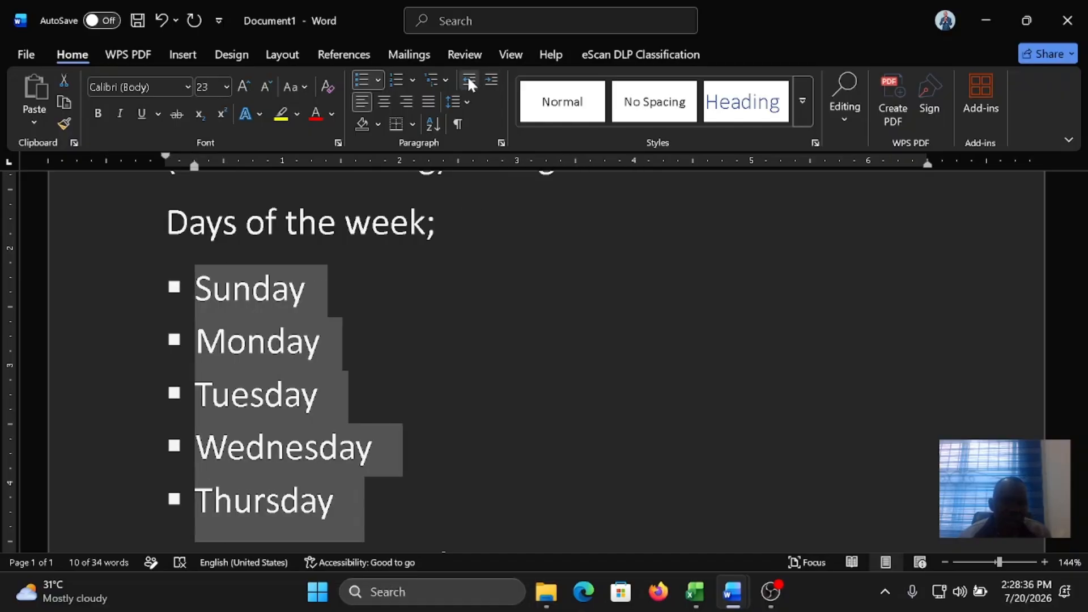
click(490, 82)
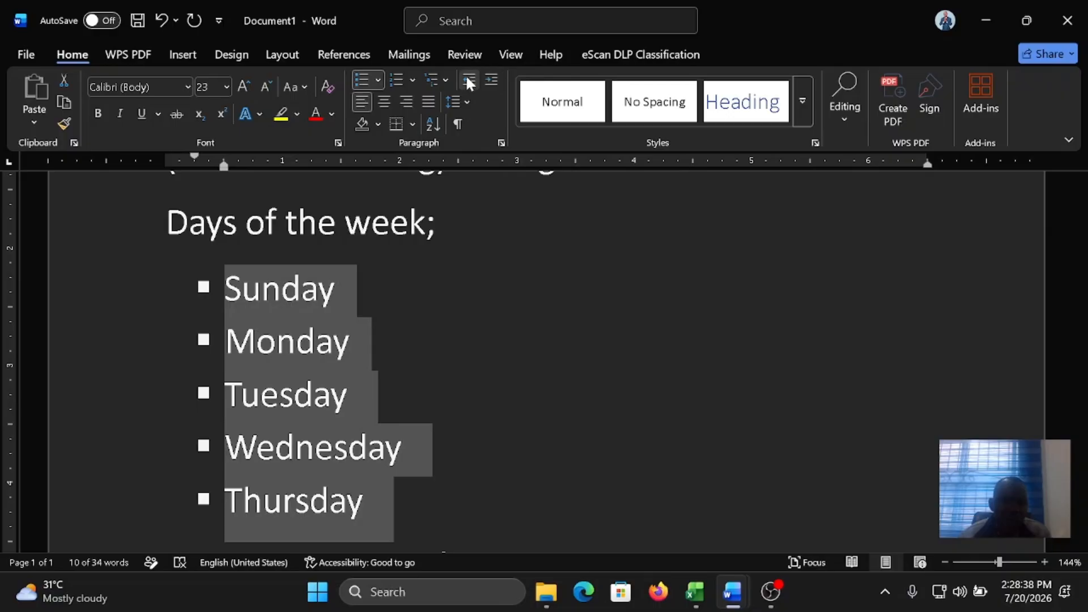
click(469, 81)
Step: Start a numbered list in the 1) 2) 3) format below the fruits sentence, with "Apple (red)" as the first item
scroll(355, 301, down, 4)
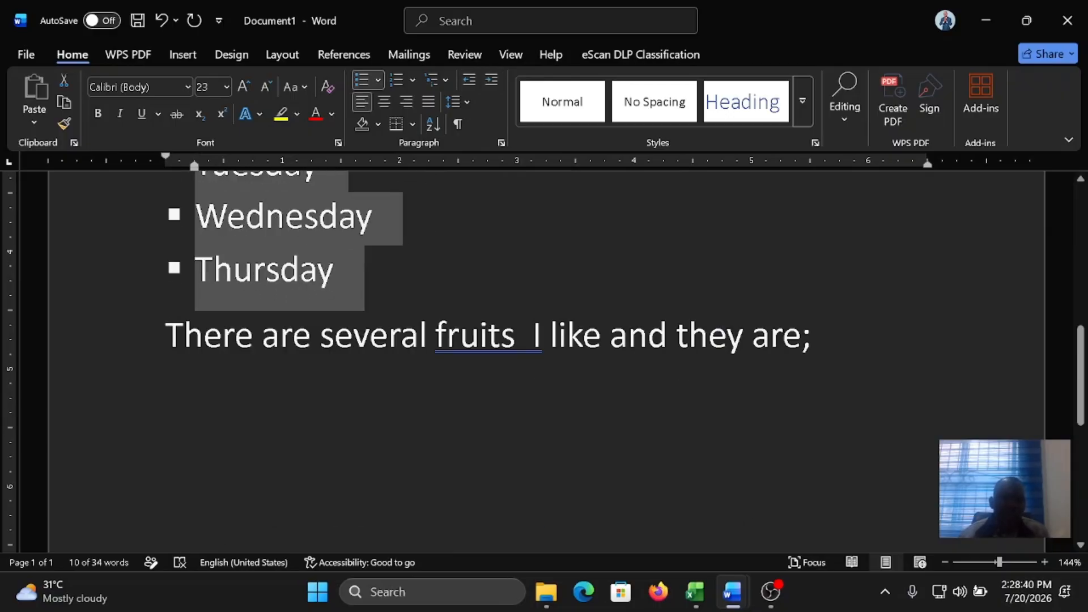
click(250, 382)
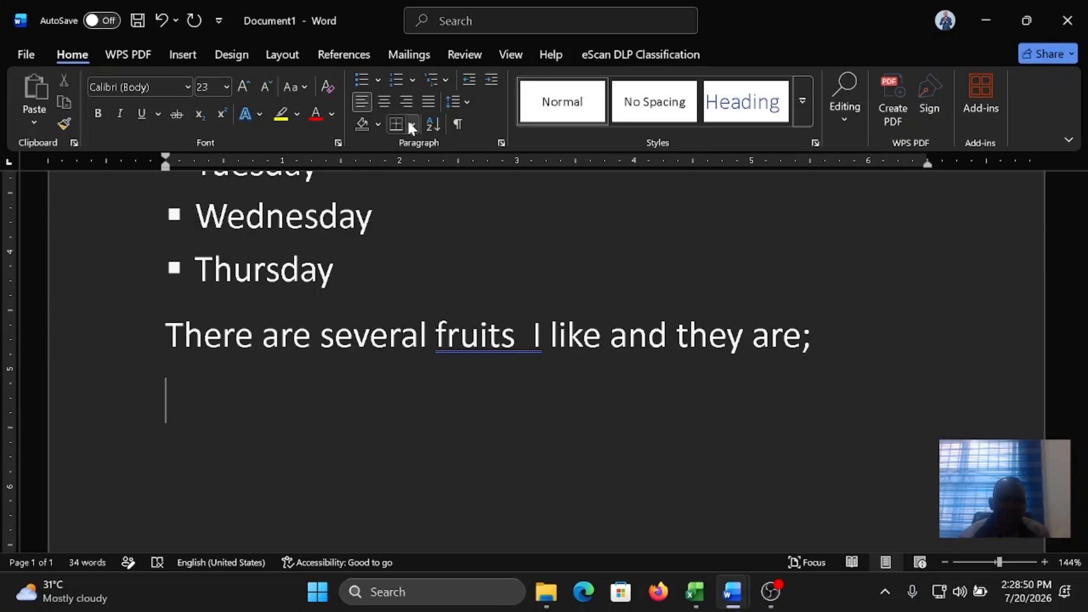
click(412, 80)
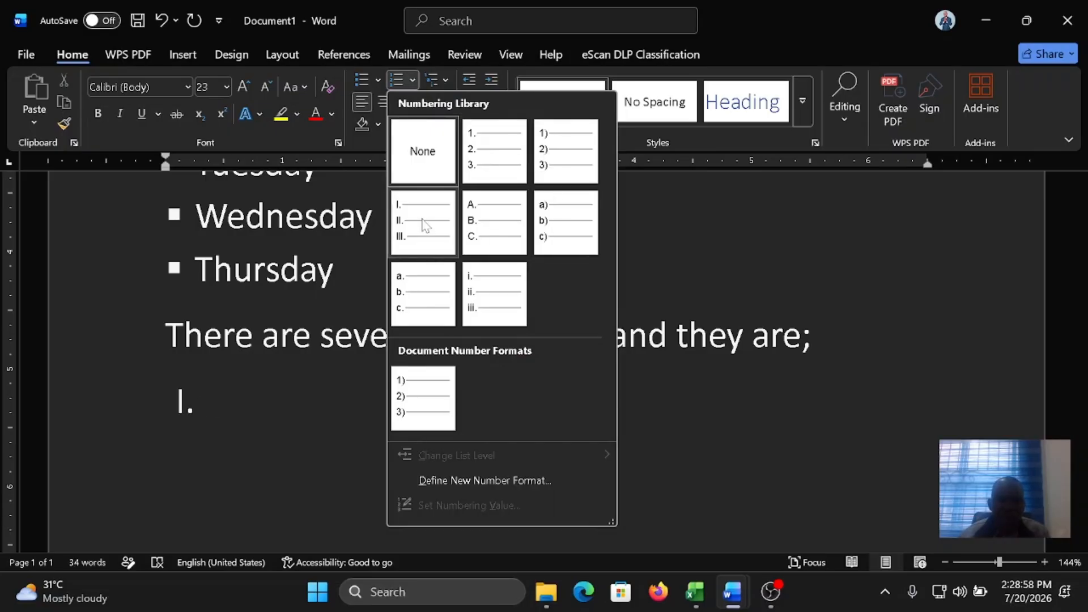
click(426, 375)
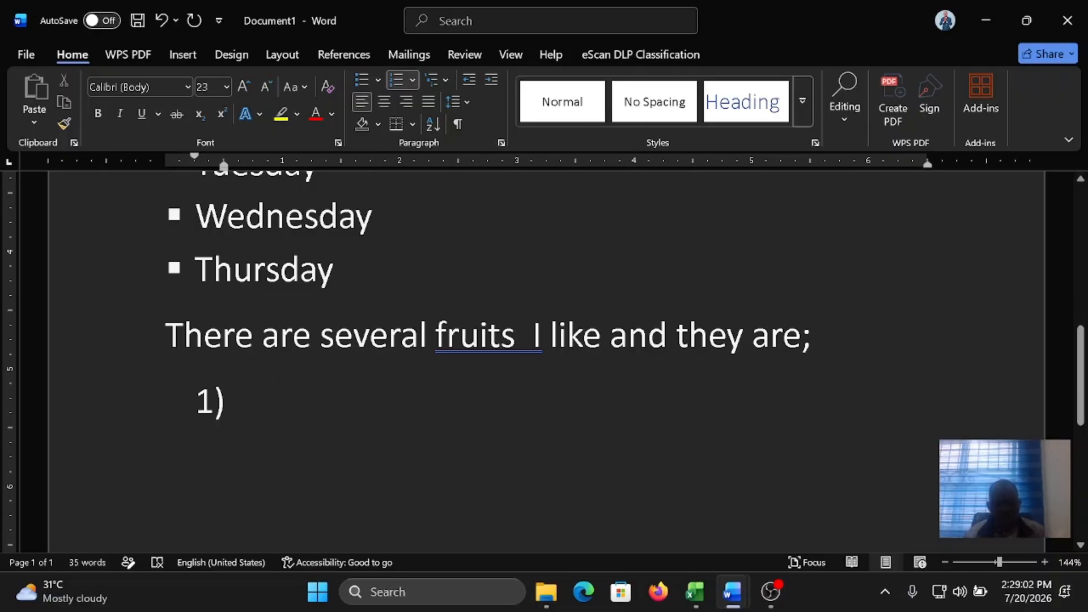
text(Apple)
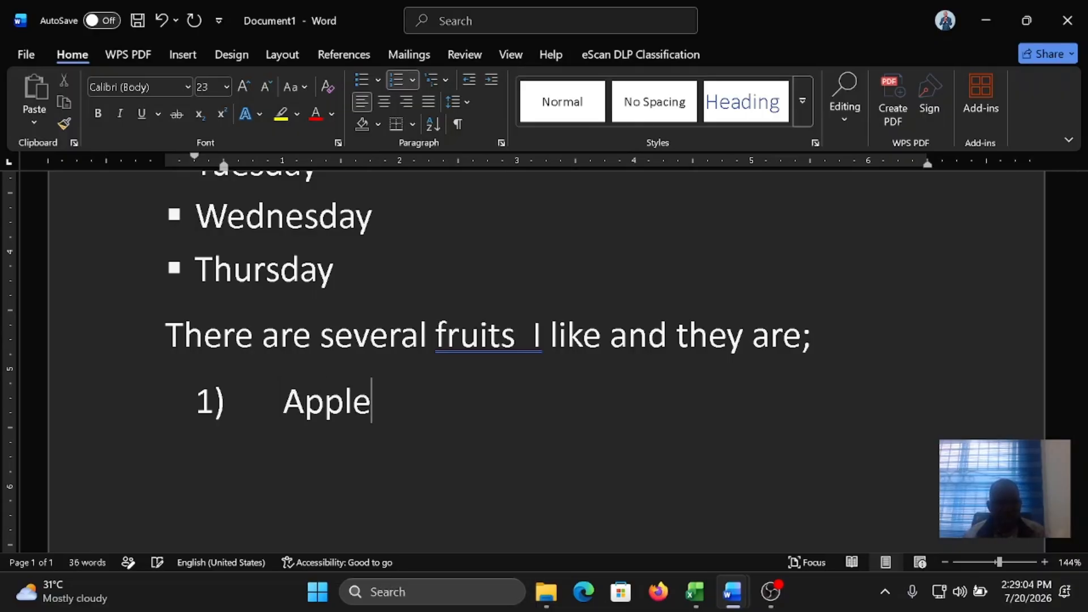
text( (red))
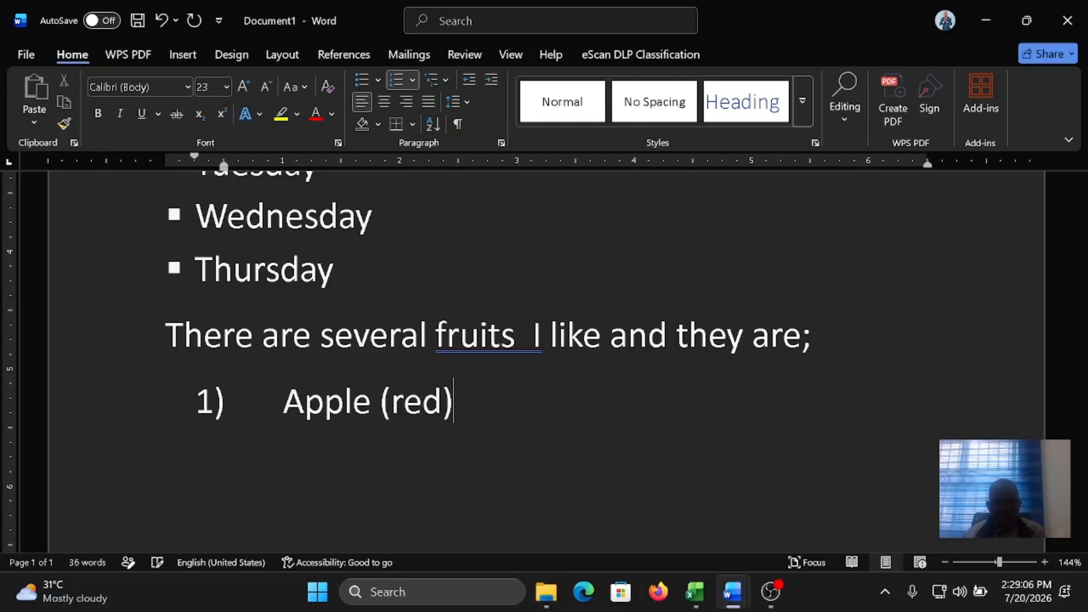
Step: Add "Pawpaw" as the second item of the numbered fruit list
key(Return)
text(Papw)
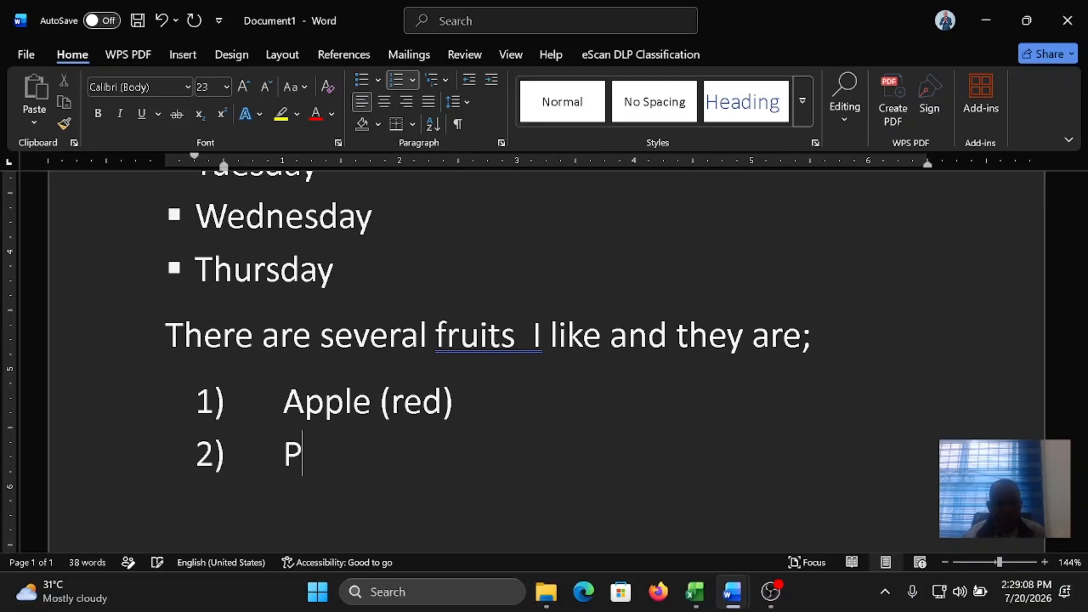
key(BackSpace)
text(a)
key(BackSpace)
key(BackSpace)
text(w)
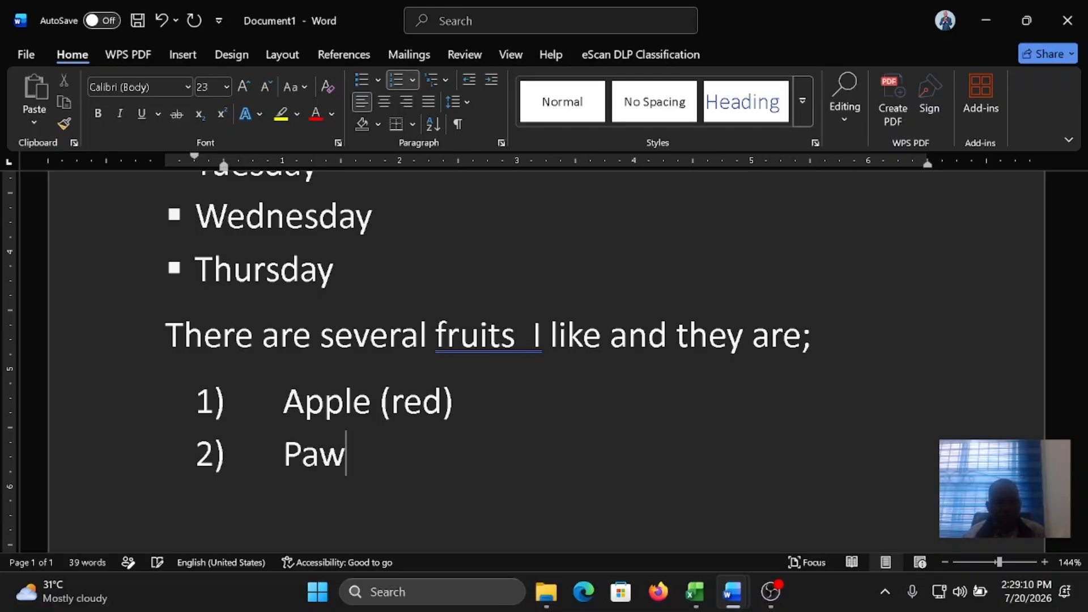
text(paw)
Step: Add "Water Melon" as the third item of the numbered fruit list
key(Return)
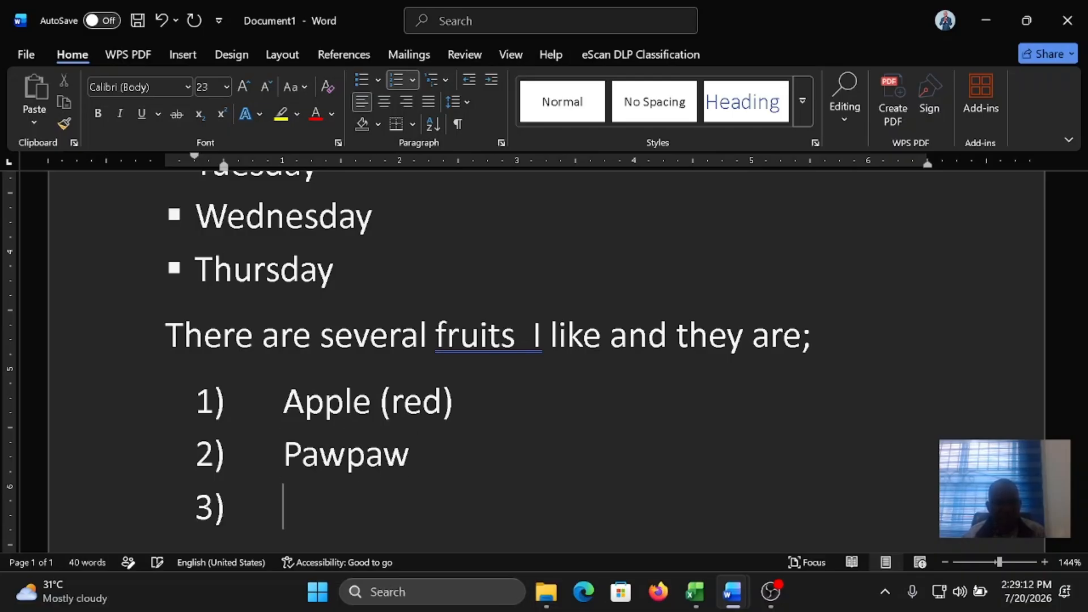
text(M)
key(BackSpace)
text(Wa)
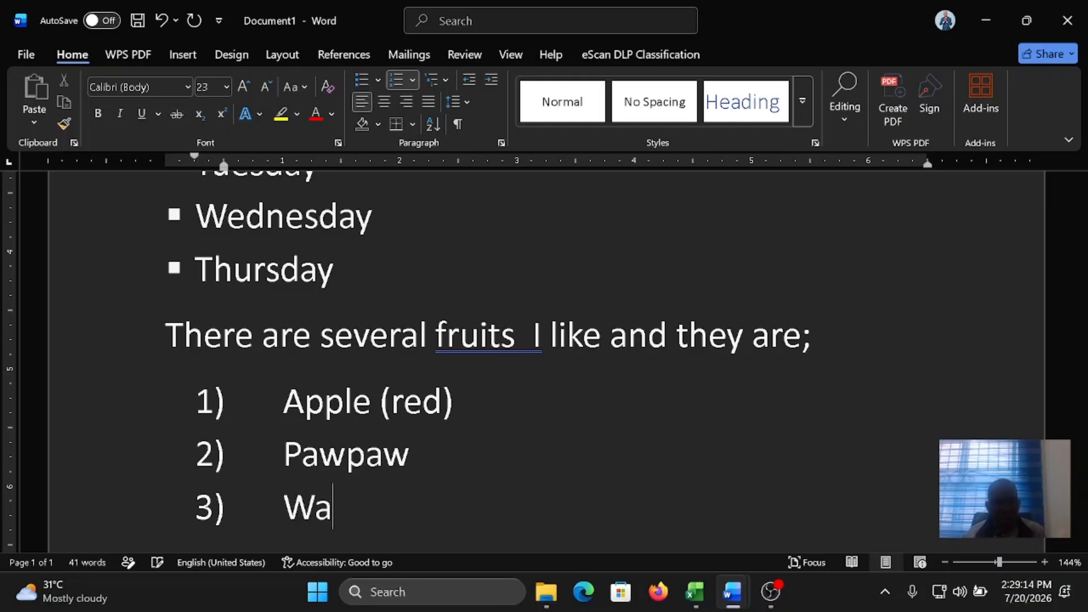
text(ter Melo)
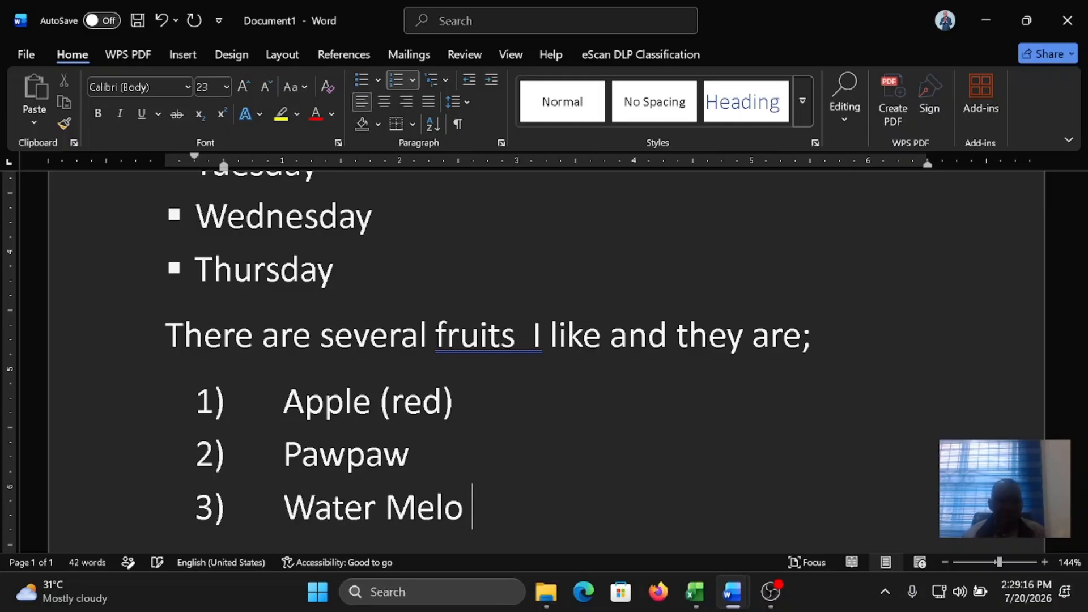
key(BackSpace)
text(n)
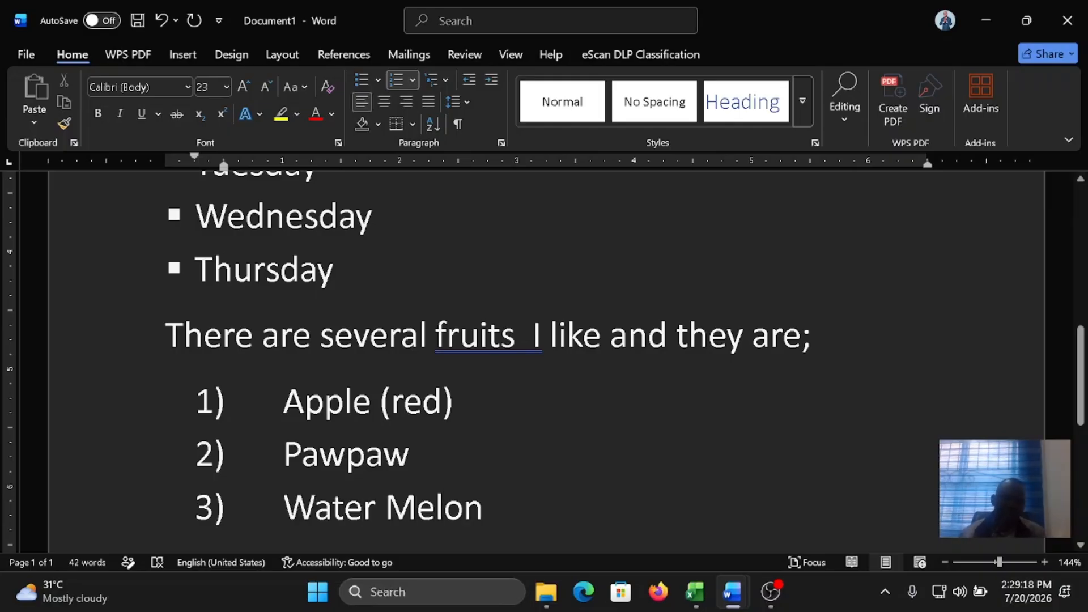
Step: Apply the suggested grammar correction to the double space in "fruits I" in the fruits sentence
right_click(479, 337)
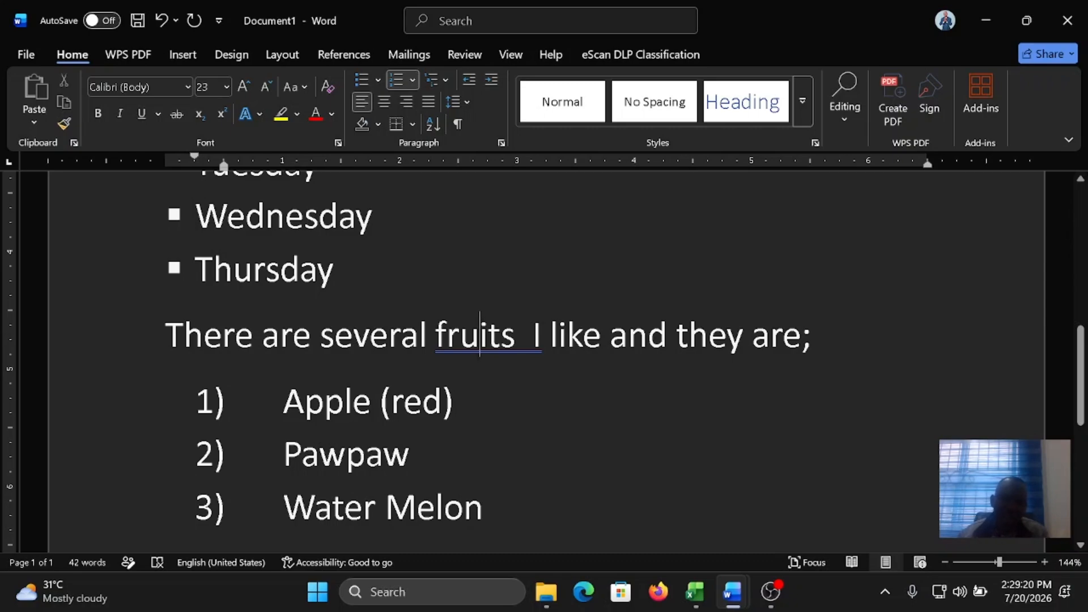
click(452, 39)
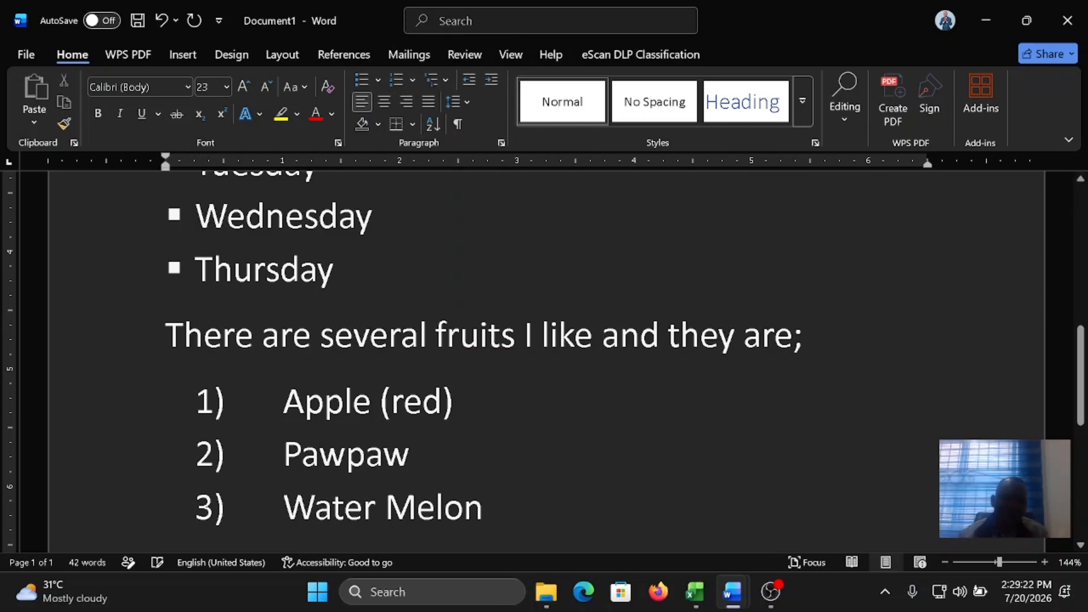
Step: Decrease the indent of the three numbered fruit items by one level and increase it back by one level
scroll(544, 340, down, 2)
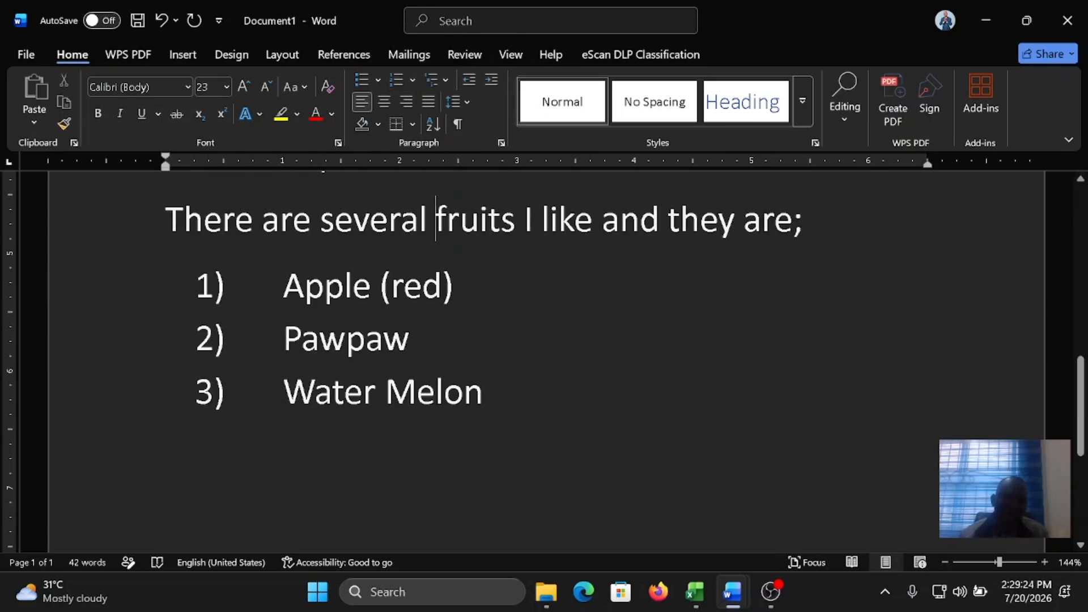
scroll(544, 363, up, 2)
scroll(544, 363, down, 1)
click(485, 450)
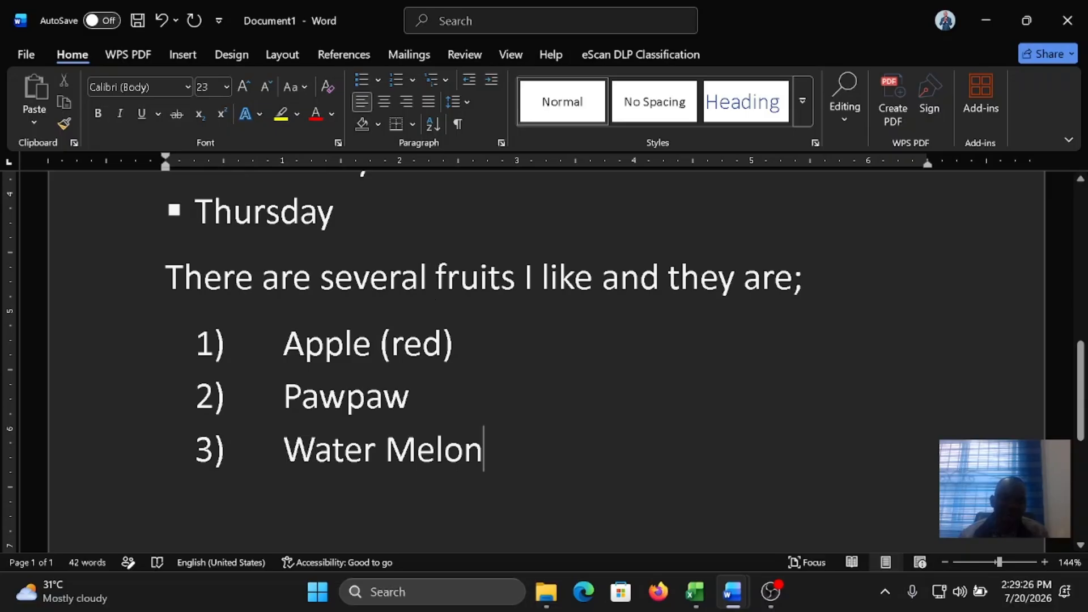
drag(484, 450, 284, 343)
click(468, 80)
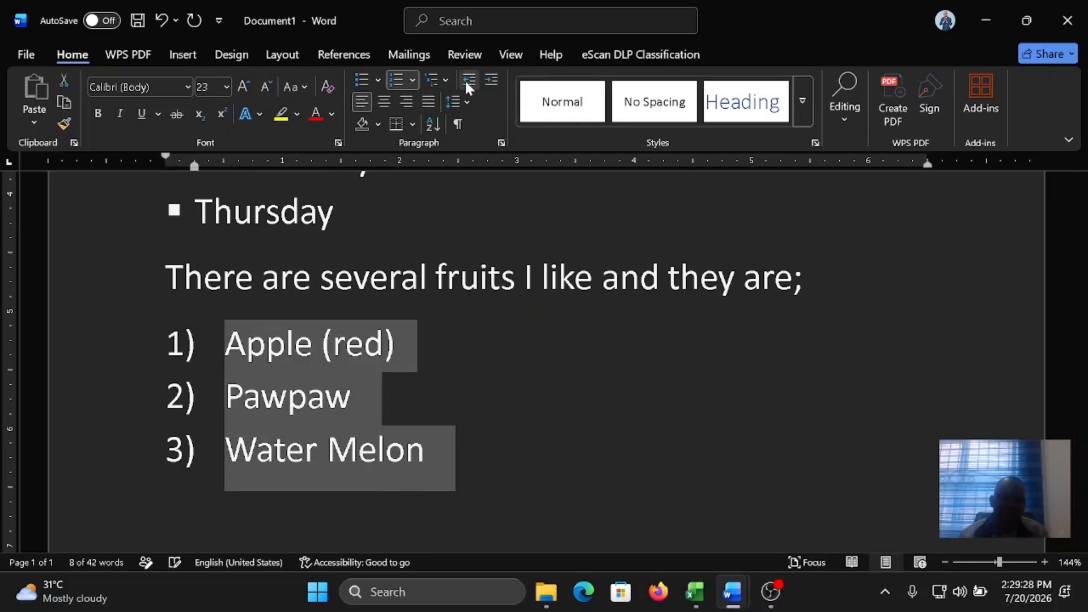
click(489, 81)
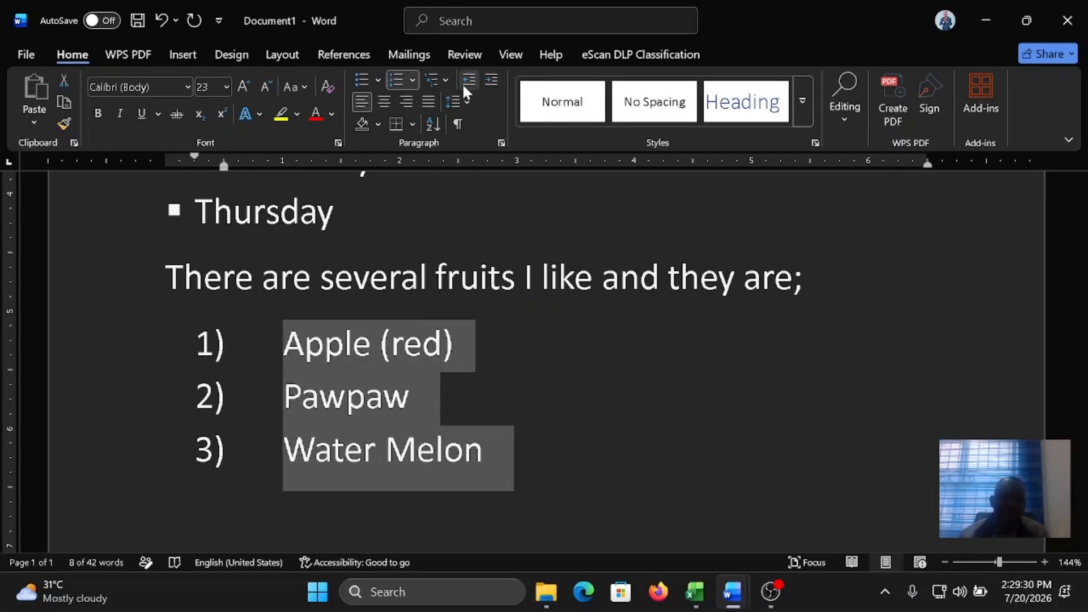
Step: Place the insertion point on the empty line below the numbered fruit list
scroll(555, 362, up, 5)
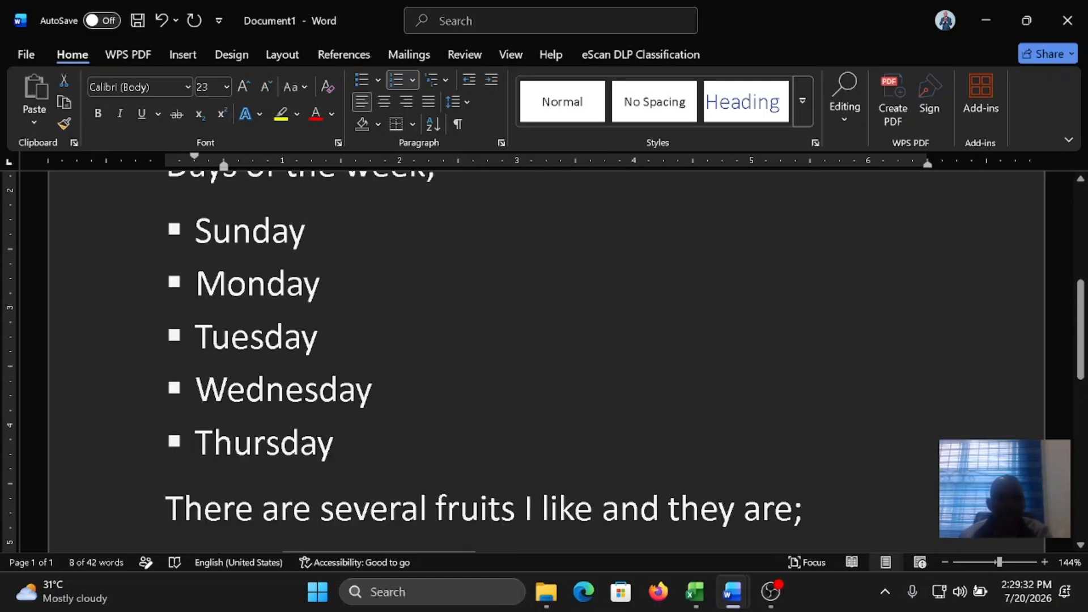
scroll(547, 363, down, 5)
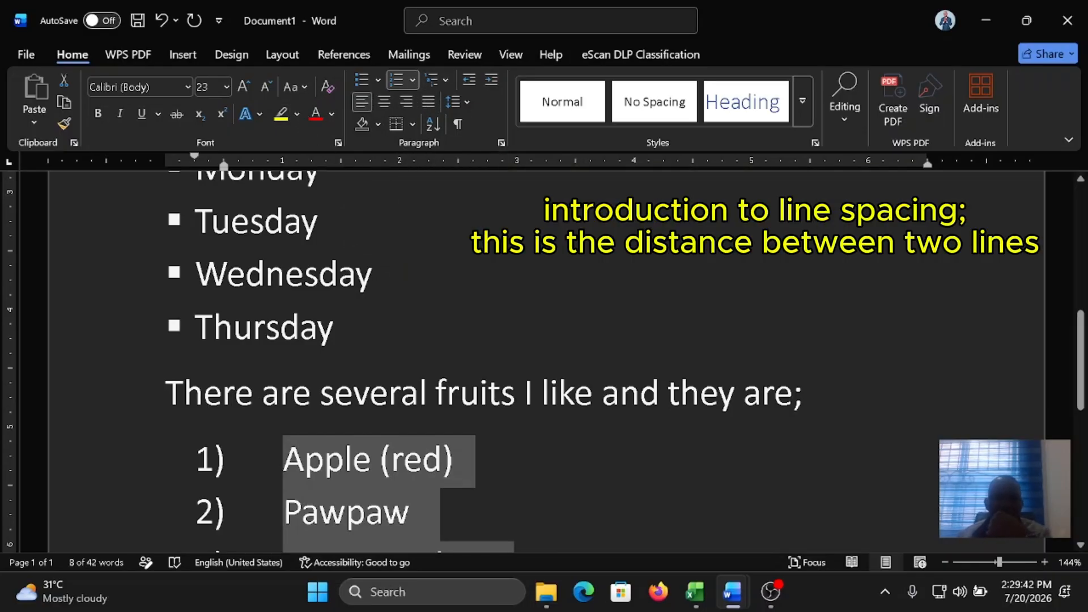
scroll(443, 236, down, 5)
click(420, 346)
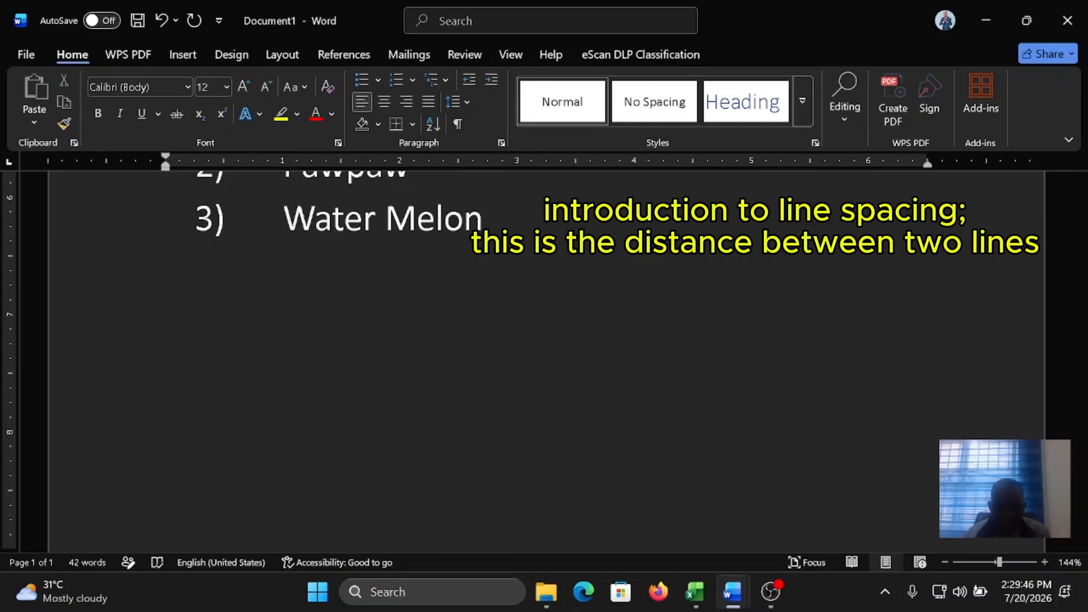
text(Line)
key(BackSpace)
key(BackSpace)
key(BackSpace)
key(BackSpace)
Step: Increase the font size to 19 on the empty line and generate sample paragraphs there with =rand(2)
key(ctrl+bracketright)
key(ctrl+bracketright)
key(ctrl+bracketright)
key(ctrl+bracketright)
text(=rand)
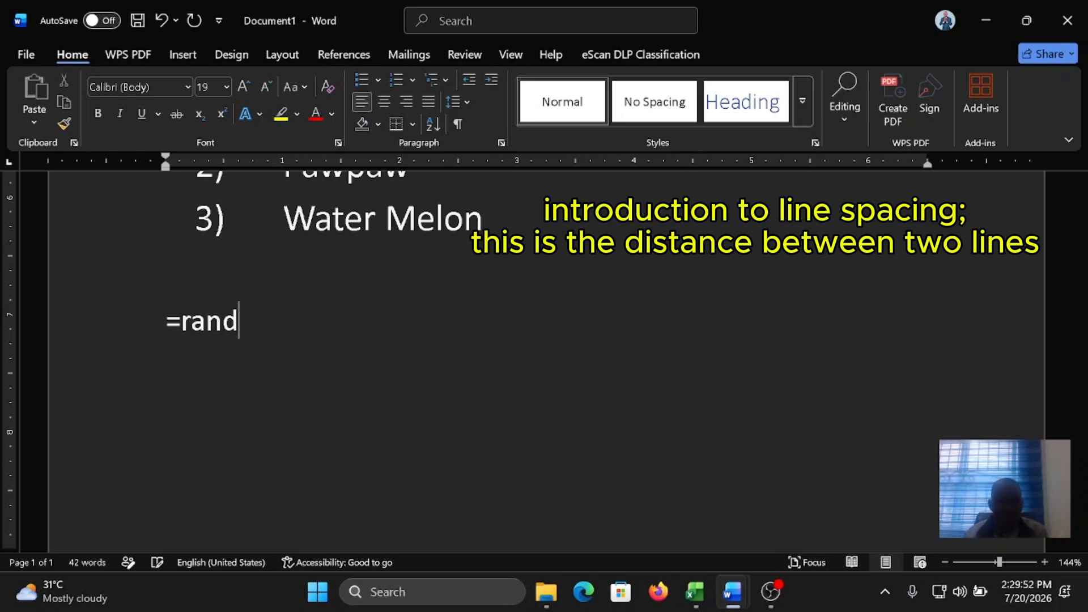
text((2))
key(Return)
scroll(544, 363, up, 6)
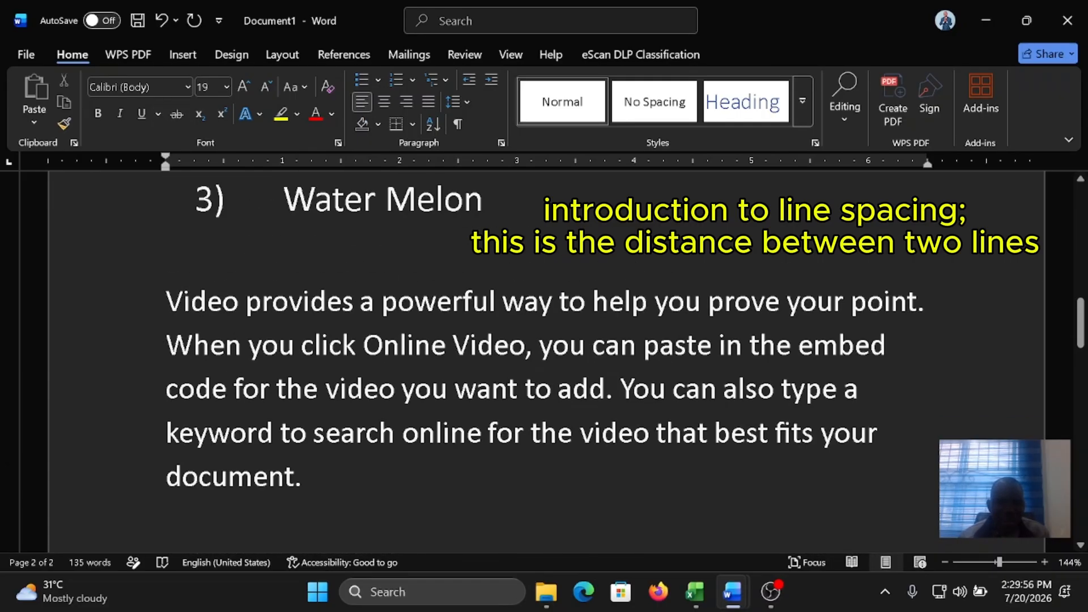
triple_click(305, 476)
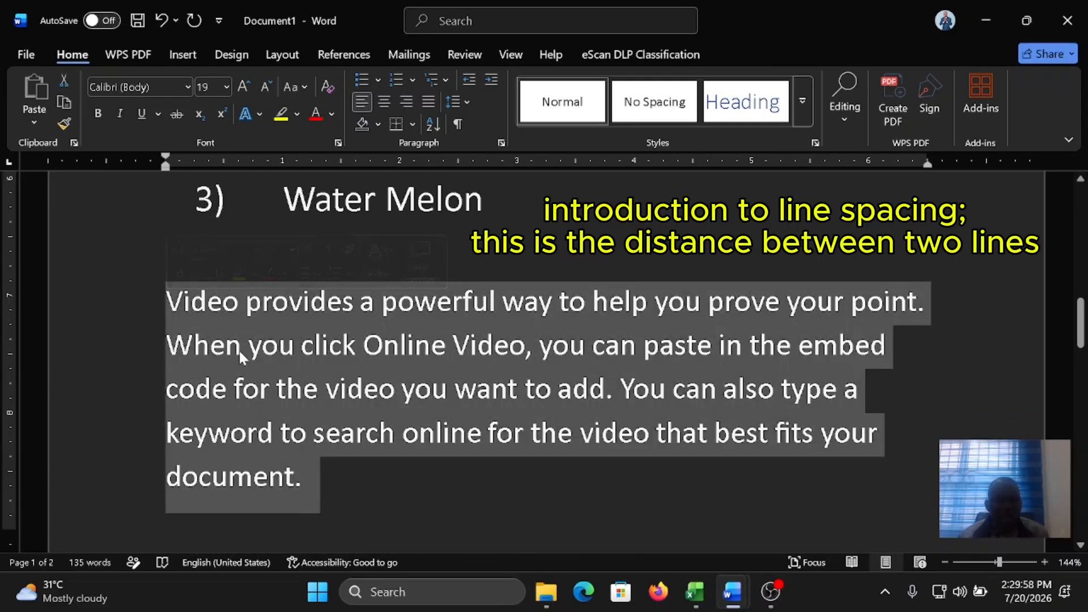
click(206, 321)
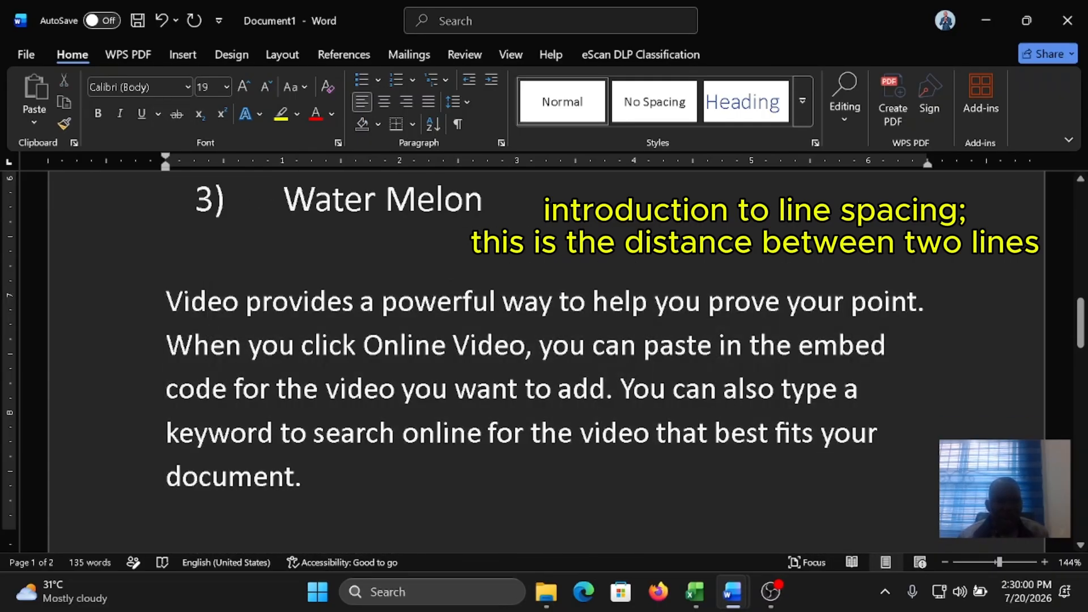
drag(166, 306, 221, 307)
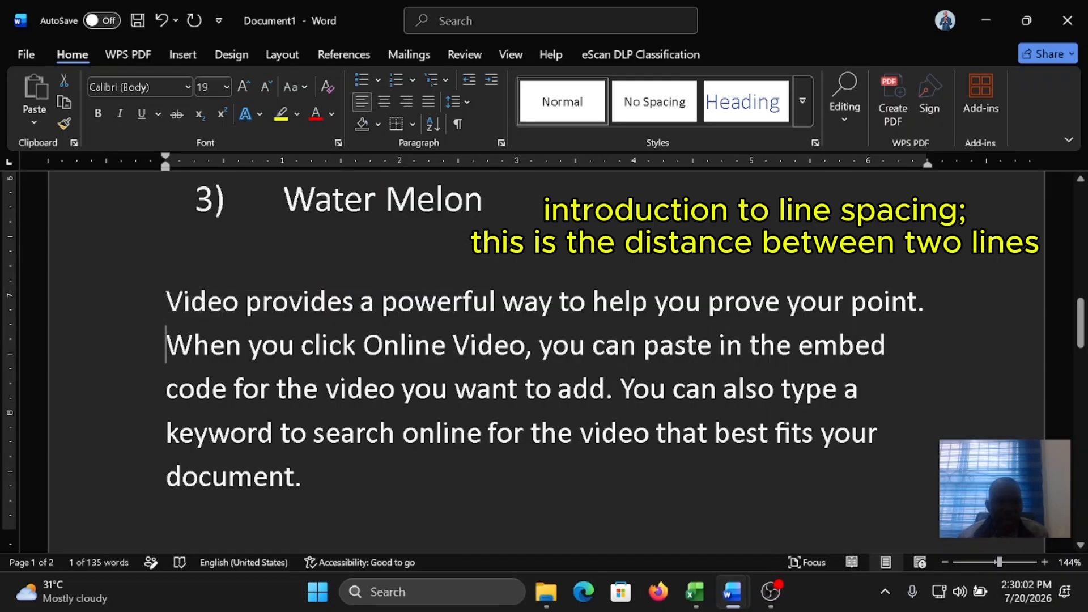
drag(166, 349, 210, 351)
click(227, 389)
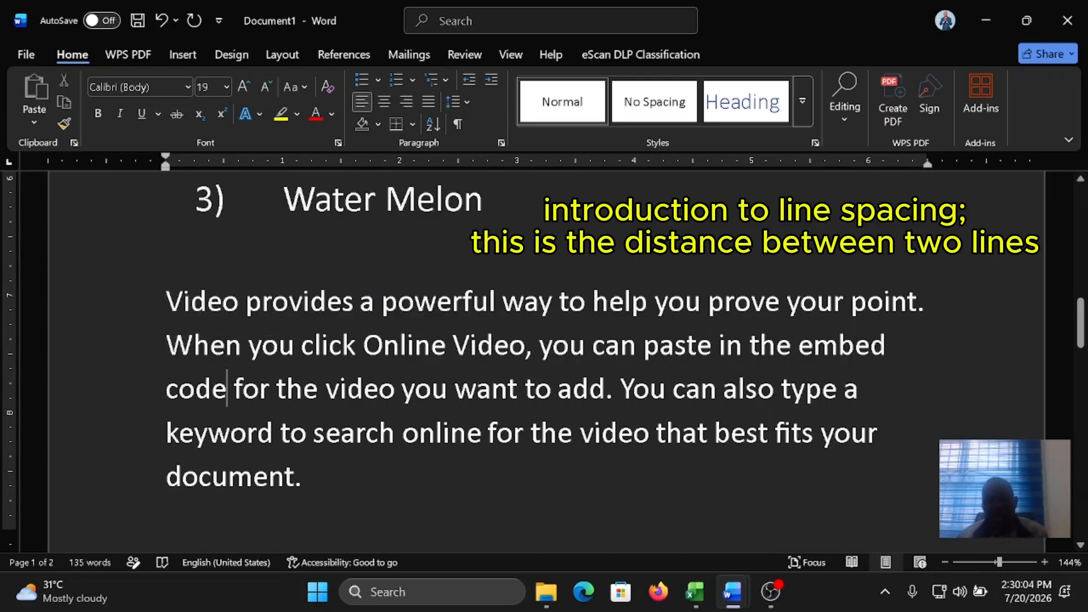
Step: Set the line spacing of the first sample paragraph, "Video provides a powerful way...", to 1.15
drag(166, 302, 326, 482)
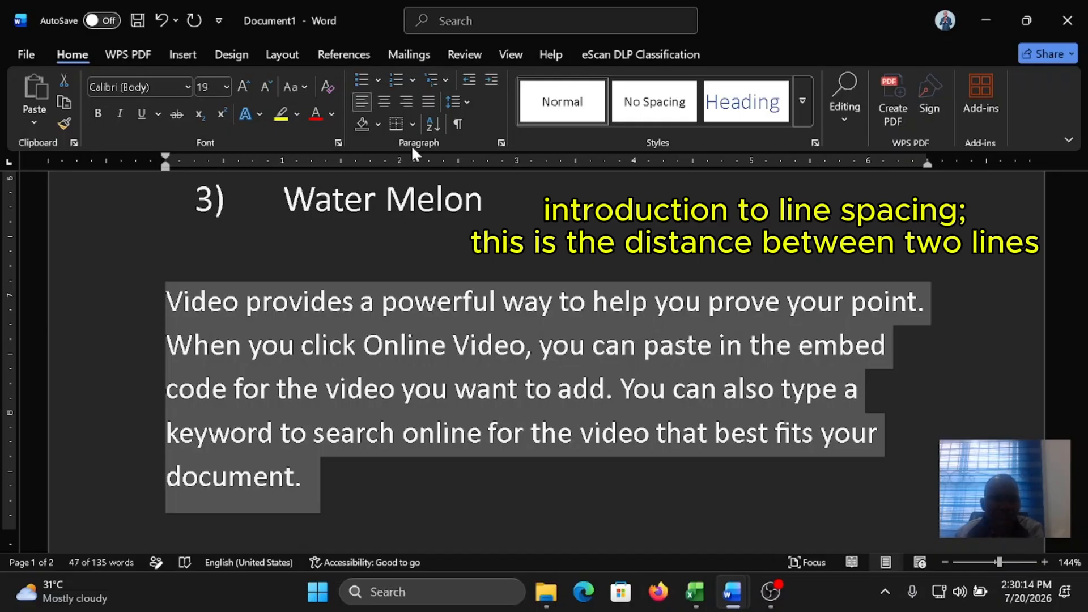
click(470, 104)
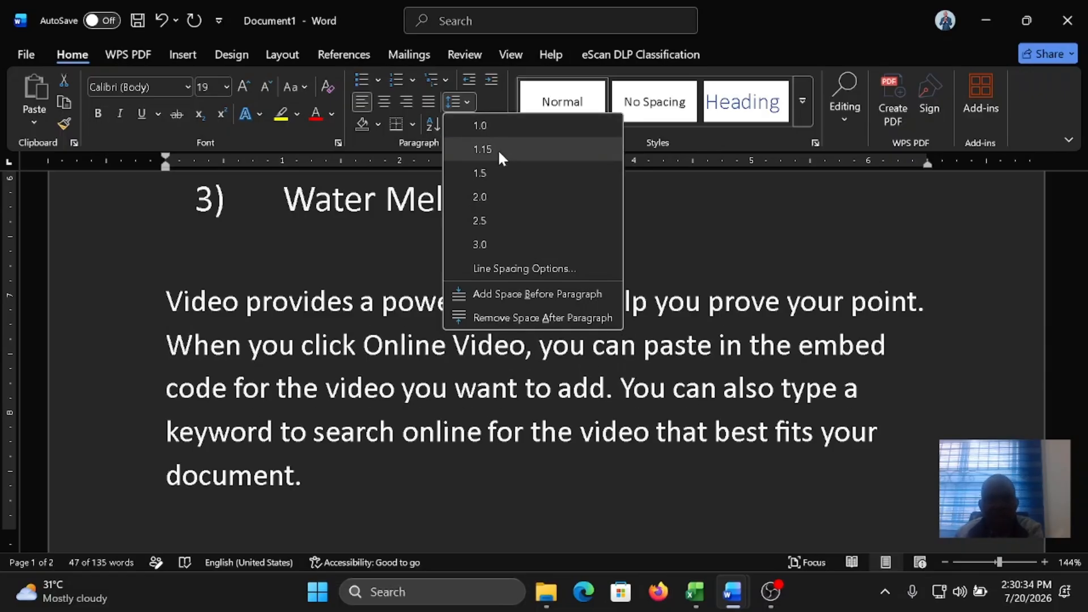
click(497, 149)
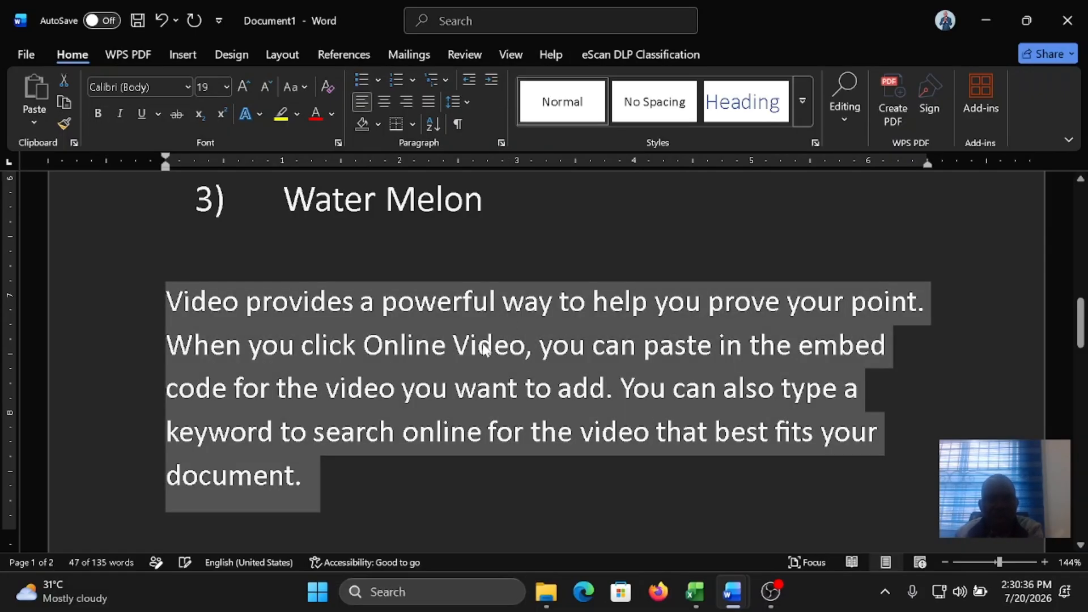
Step: Remove the space after the first sample paragraph
scroll(488, 346, down, 5)
scroll(312, 281, down, 4)
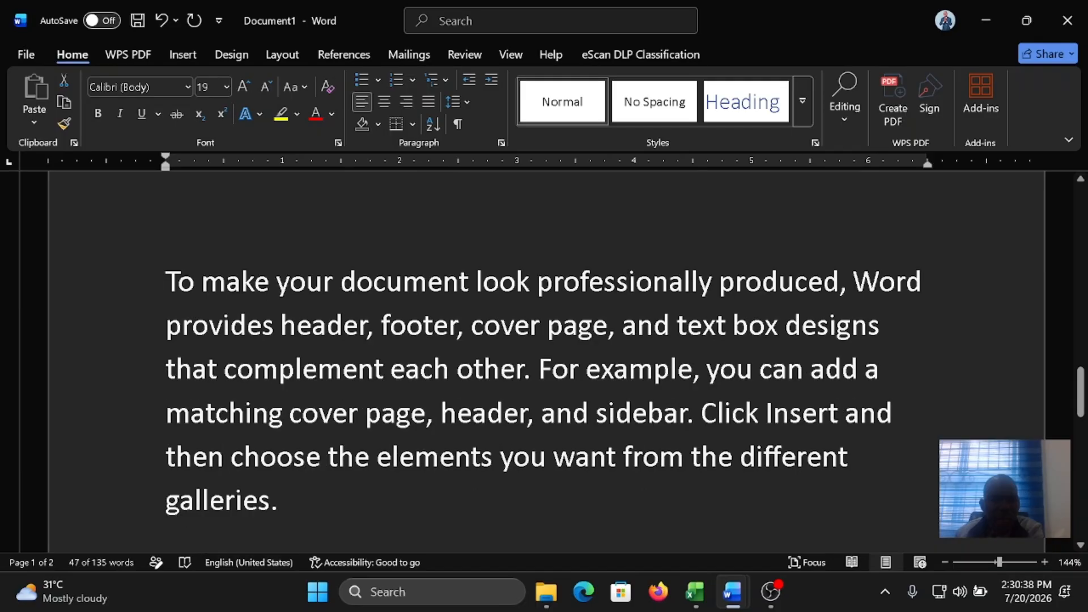
scroll(311, 280, up, 8)
scroll(319, 279, up, 2)
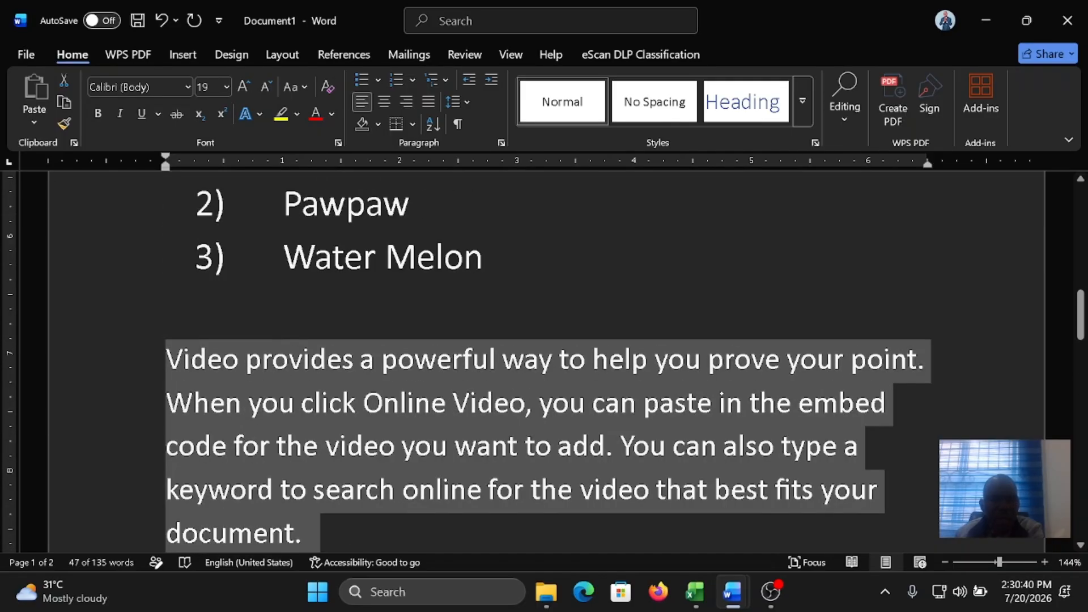
click(465, 103)
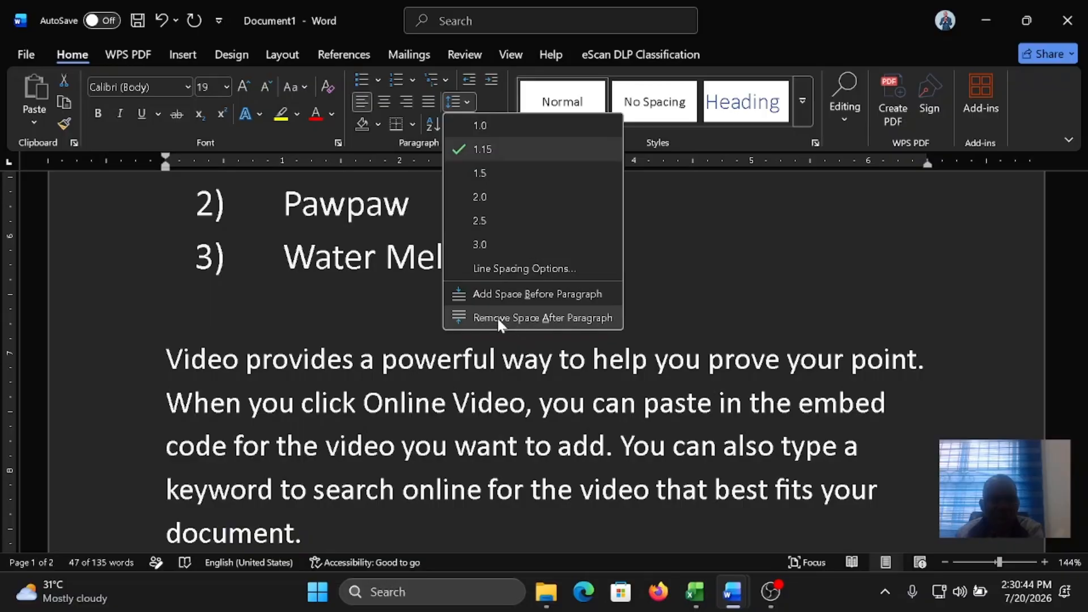
click(528, 317)
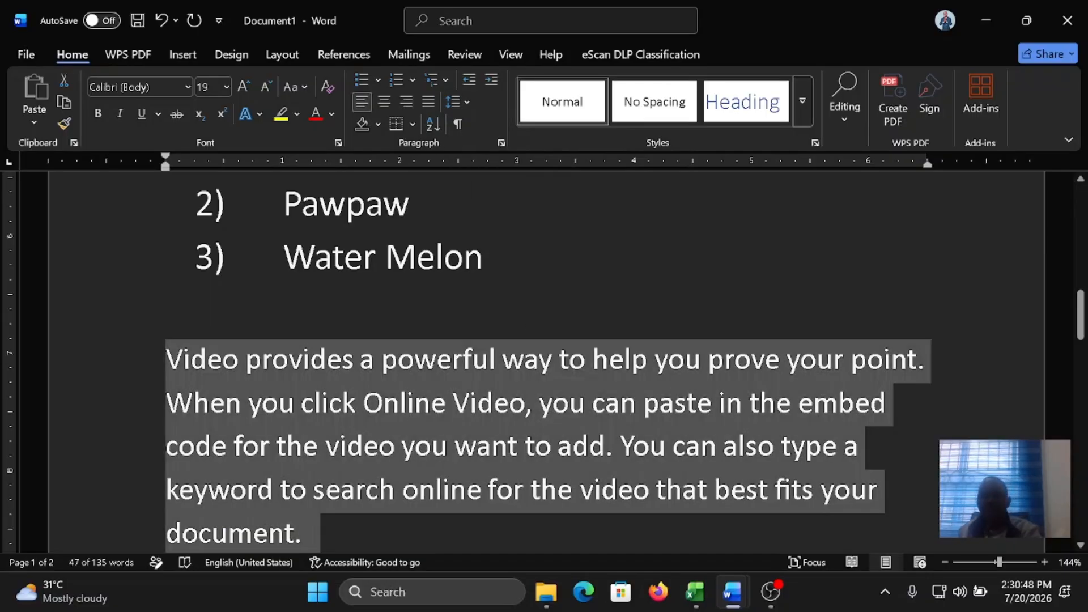
scroll(428, 340, down, 1)
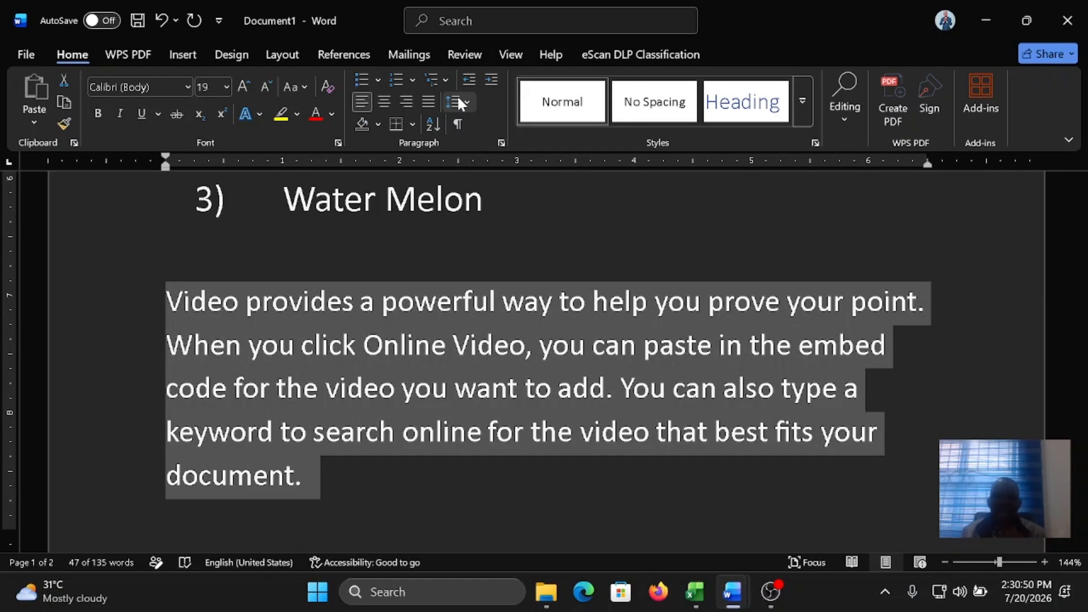
Step: Apply the red font color to the words "Days of the week" above the bulleted list
scroll(458, 121, down, 2)
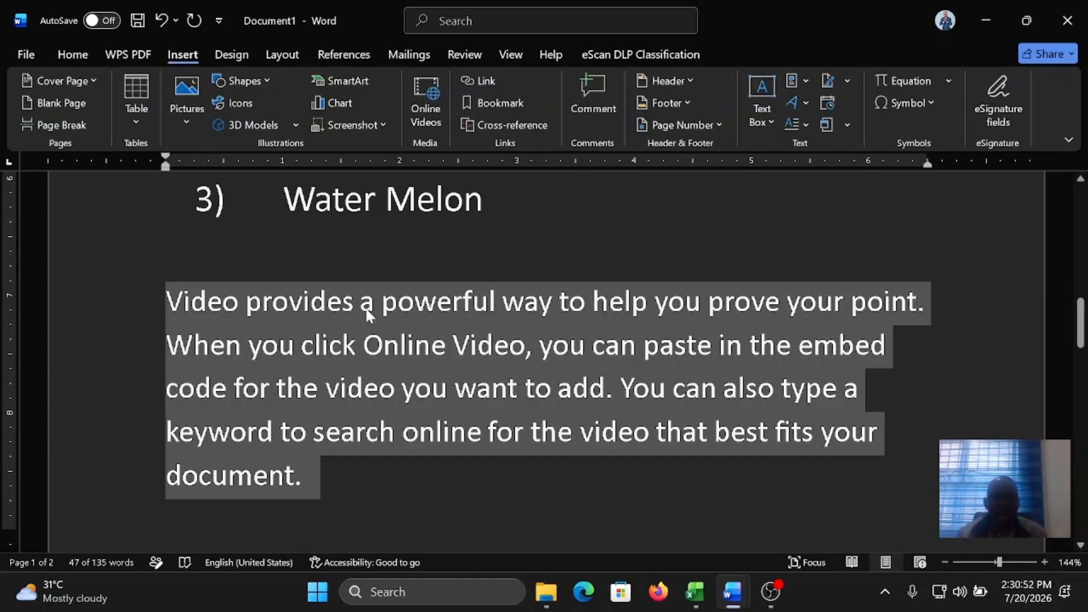
scroll(365, 307, up, 4)
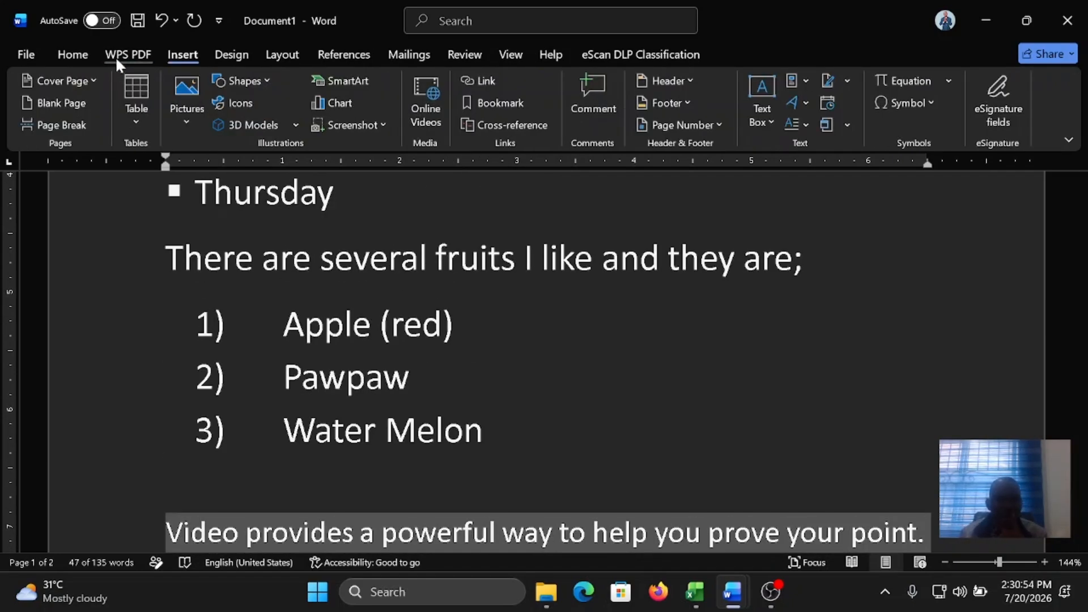
click(74, 54)
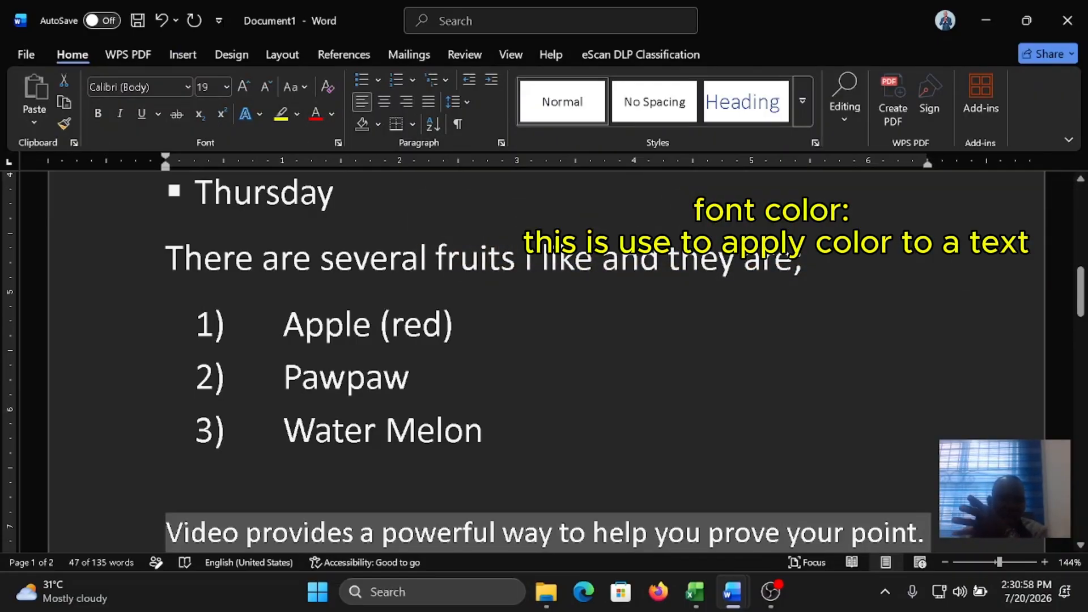
scroll(544, 363, up, 2)
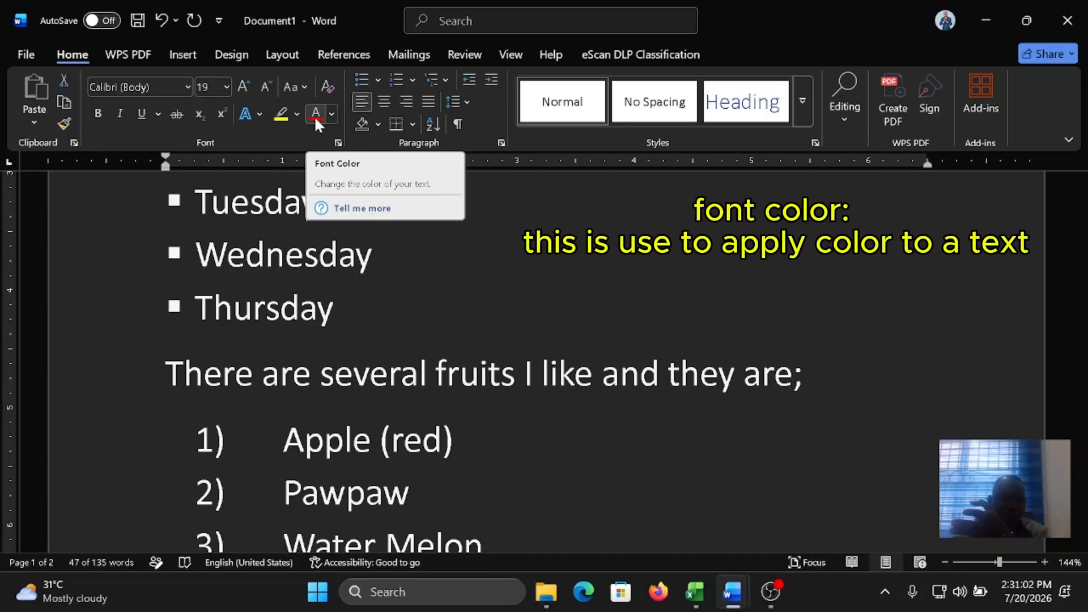
scroll(544, 362, up, 4)
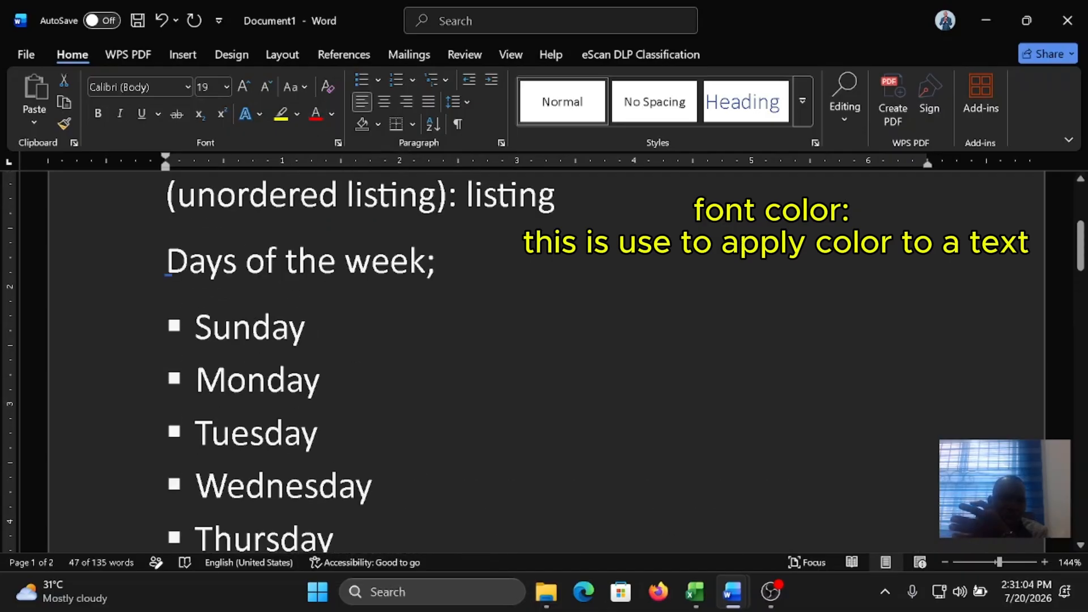
drag(167, 264, 416, 271)
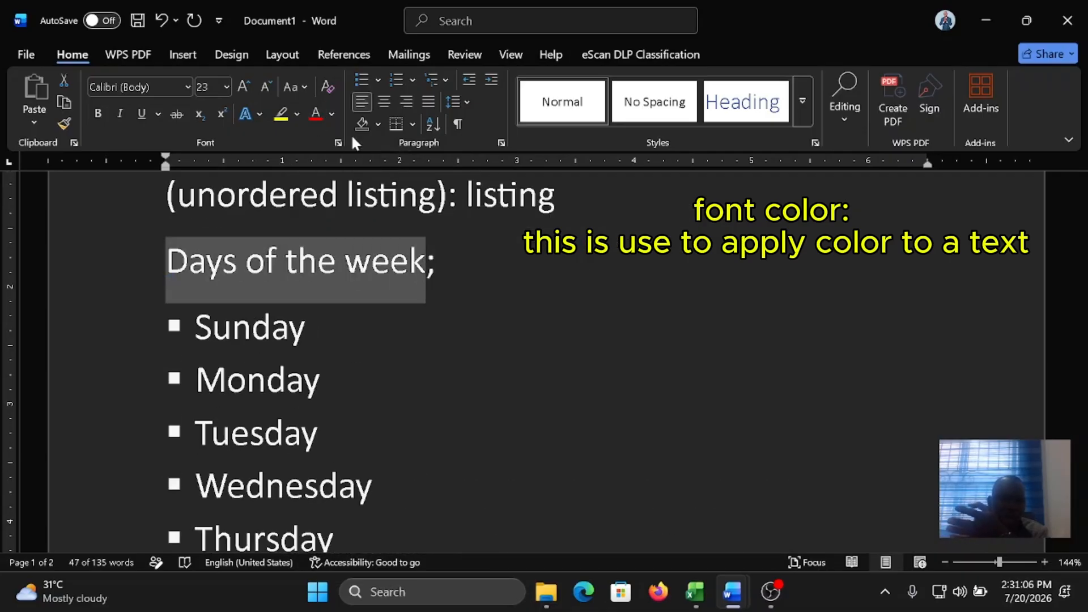
click(314, 110)
click(306, 327)
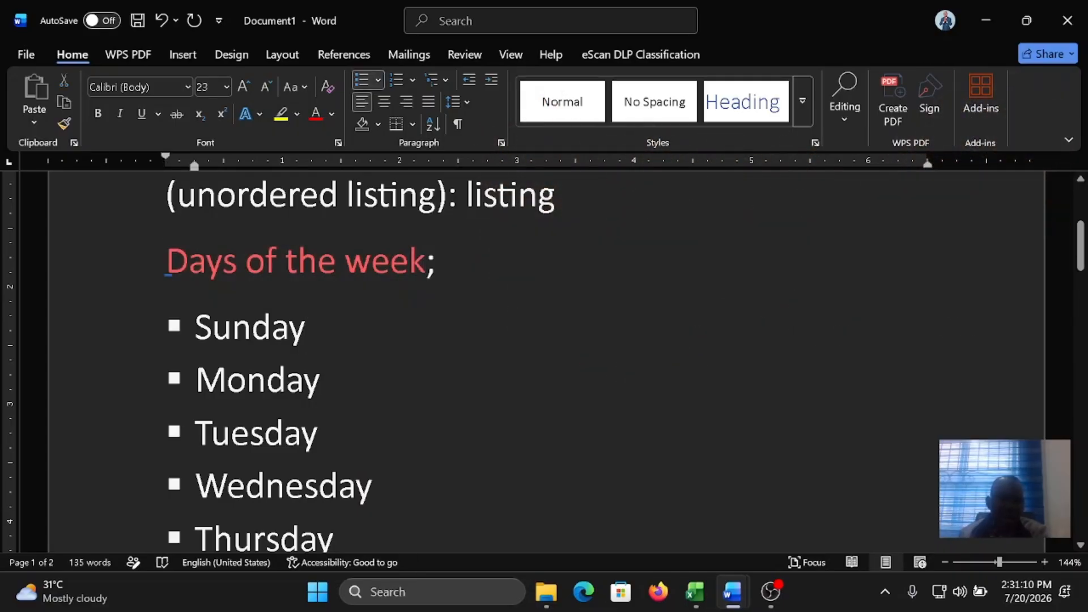
Step: Underline the words "Days of the week" with a single line
drag(166, 263, 426, 267)
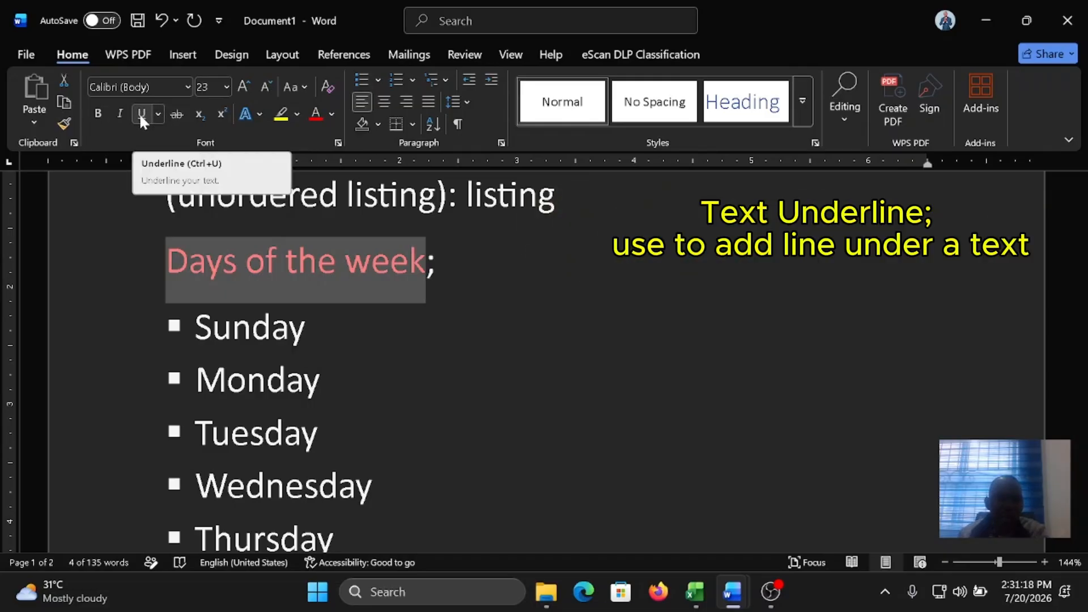
click(141, 115)
click(182, 268)
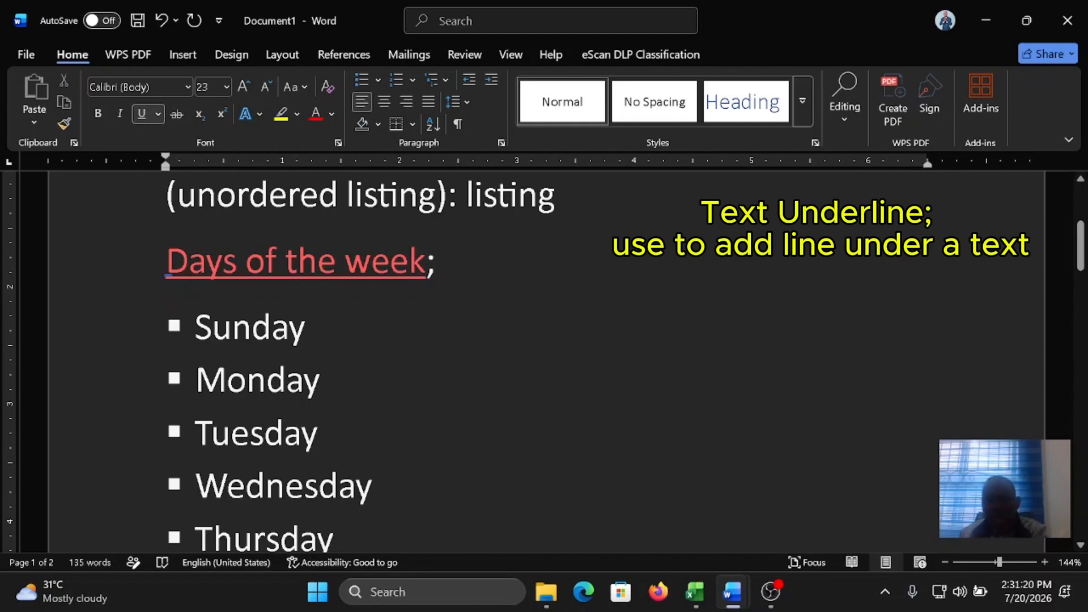
Step: Give the whole "Days of the week;" line a dotted underline and set the underline color to Dark Blue
triple_click(193, 265)
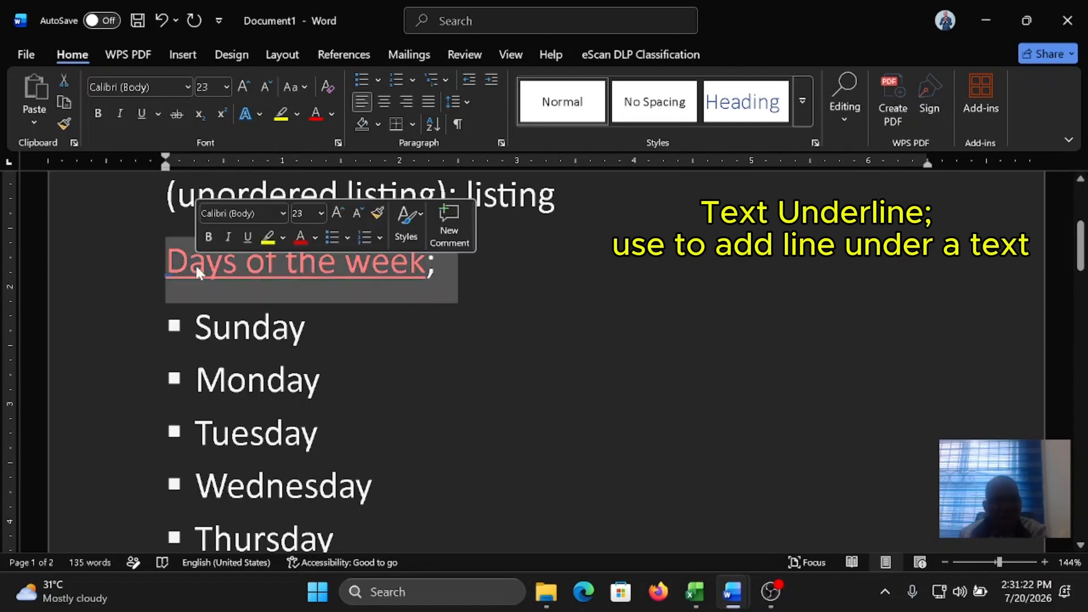
click(158, 115)
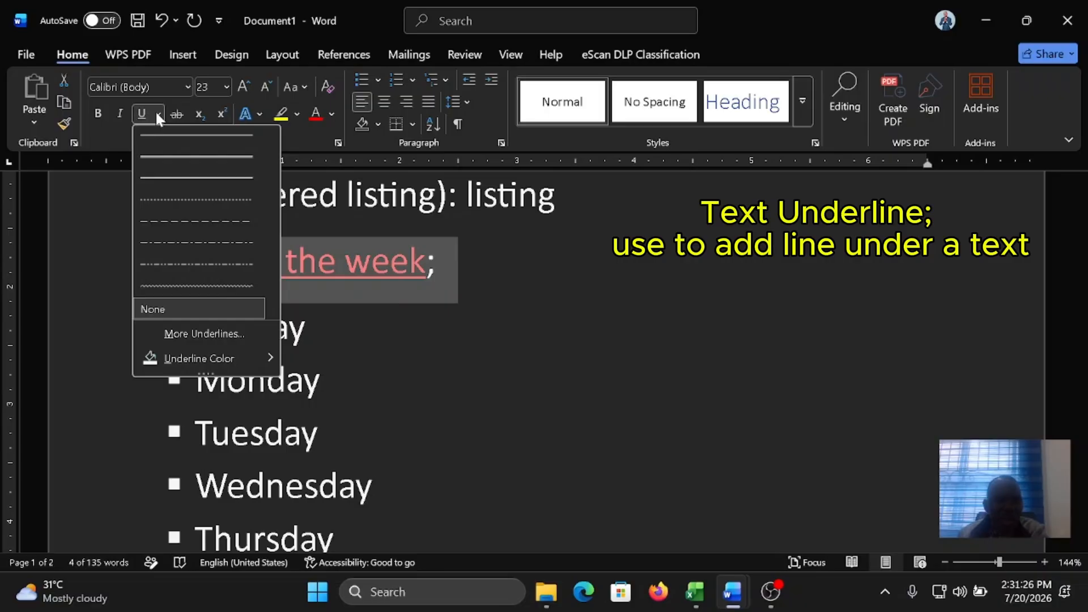
click(193, 201)
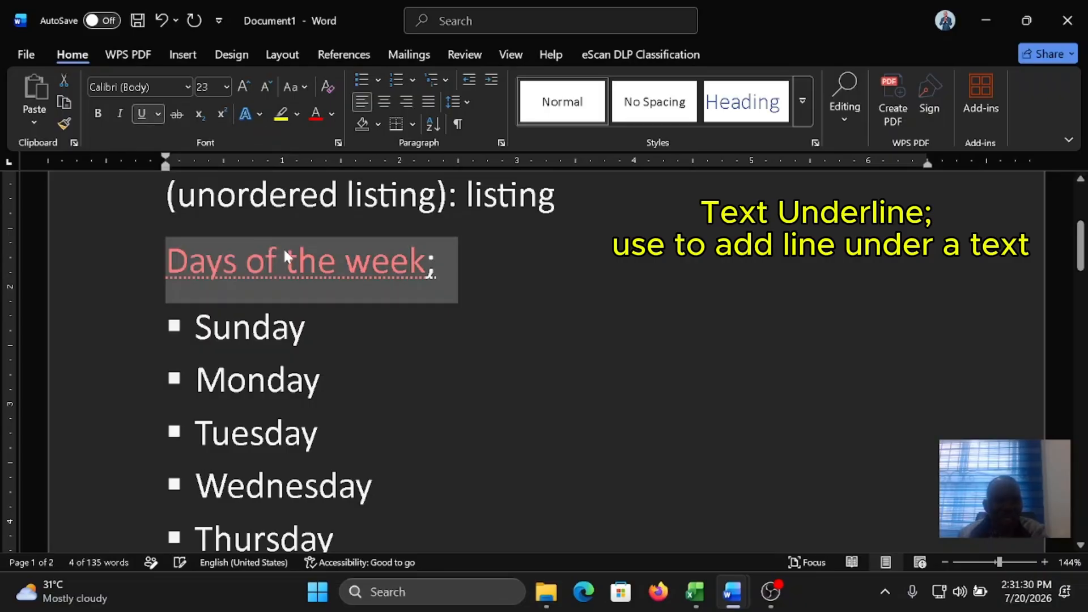
click(159, 113)
mouse_move(197, 363)
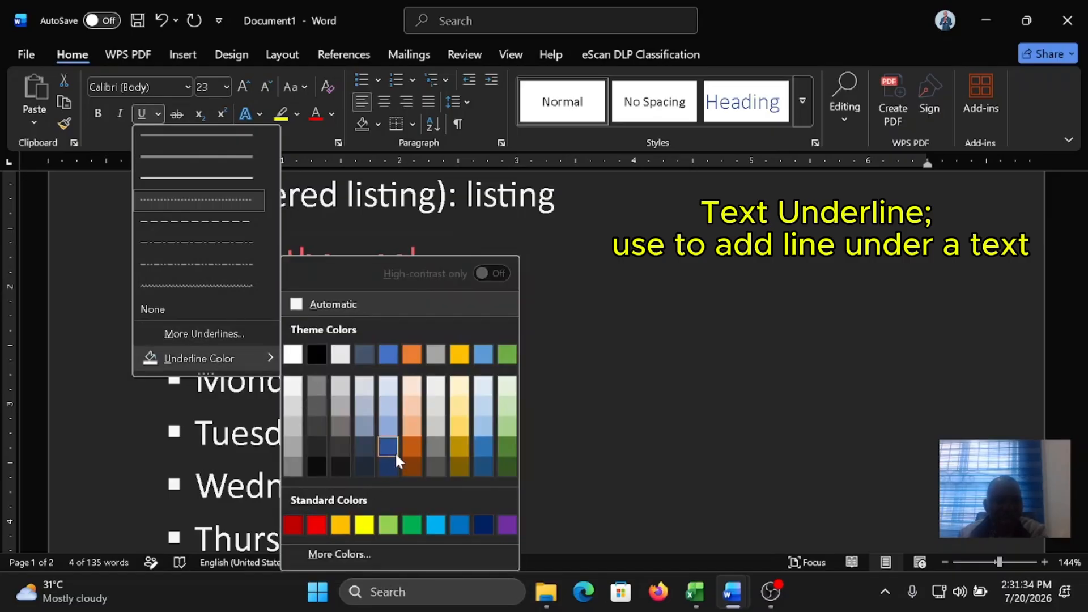
click(482, 526)
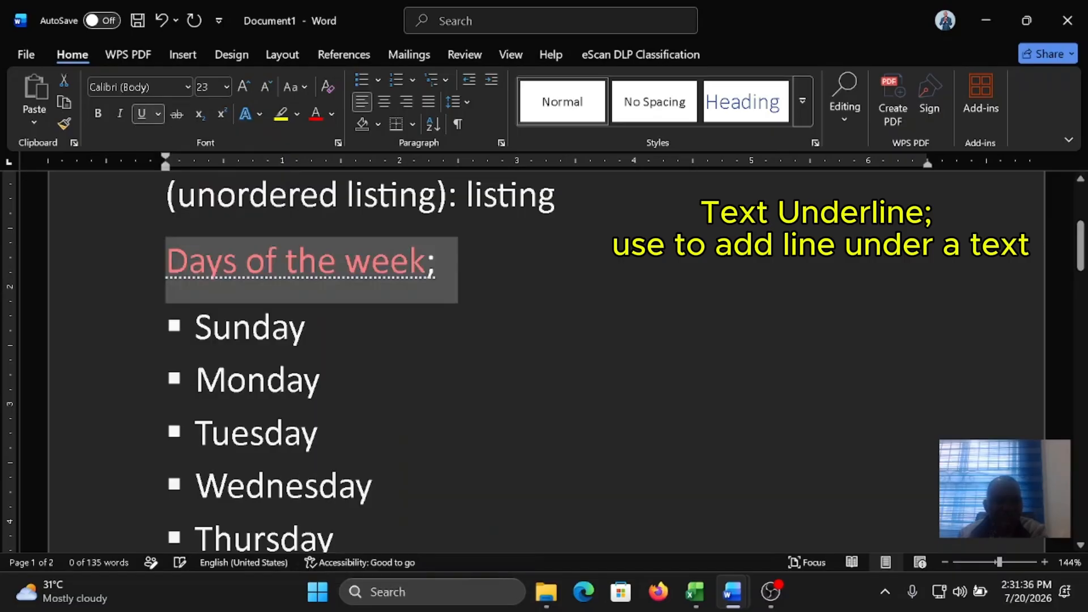
Step: Increase the font size of the "Days of the week;" line to 26
click(243, 85)
click(243, 85)
click(393, 273)
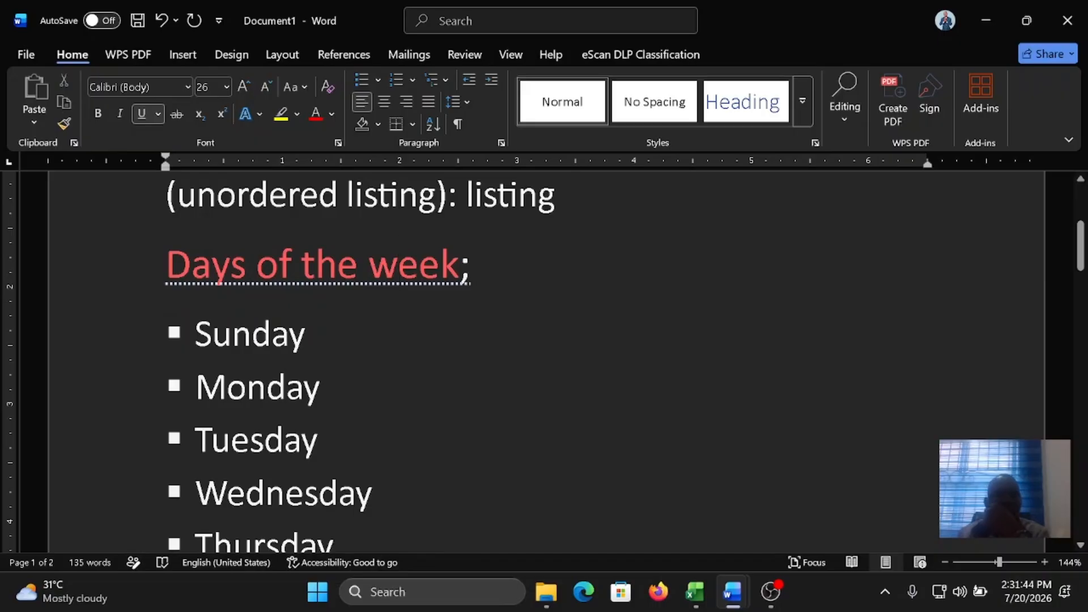
Step: Add a new unnumbered line reading "N 60 MILLION" directly below the "Water Melon" item of the numbered fruit list
scroll(545, 363, up, 1)
scroll(544, 362, down, 6)
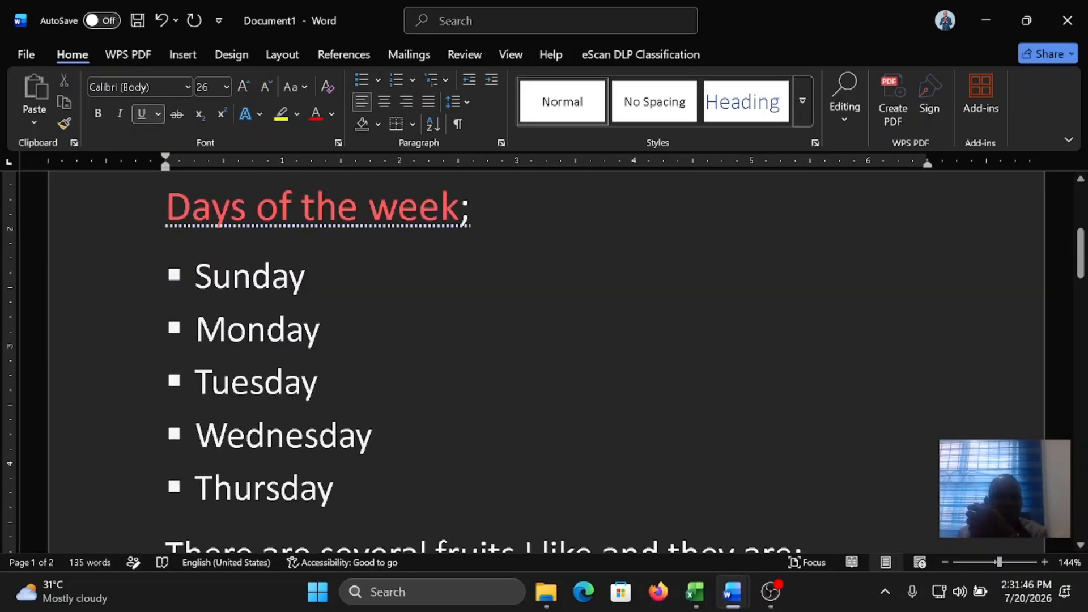
scroll(544, 363, down, 3)
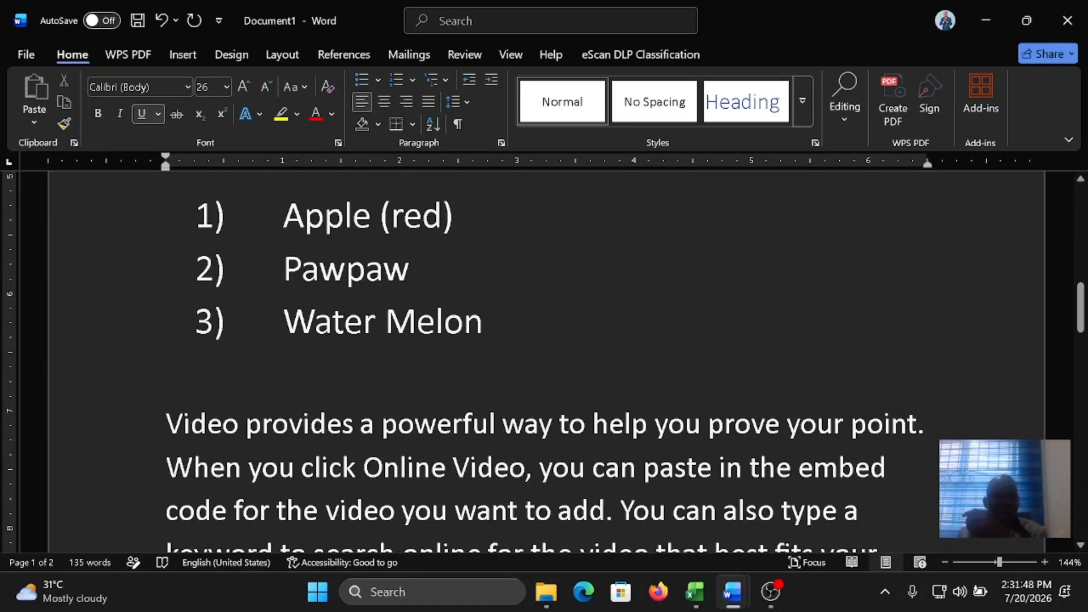
click(345, 385)
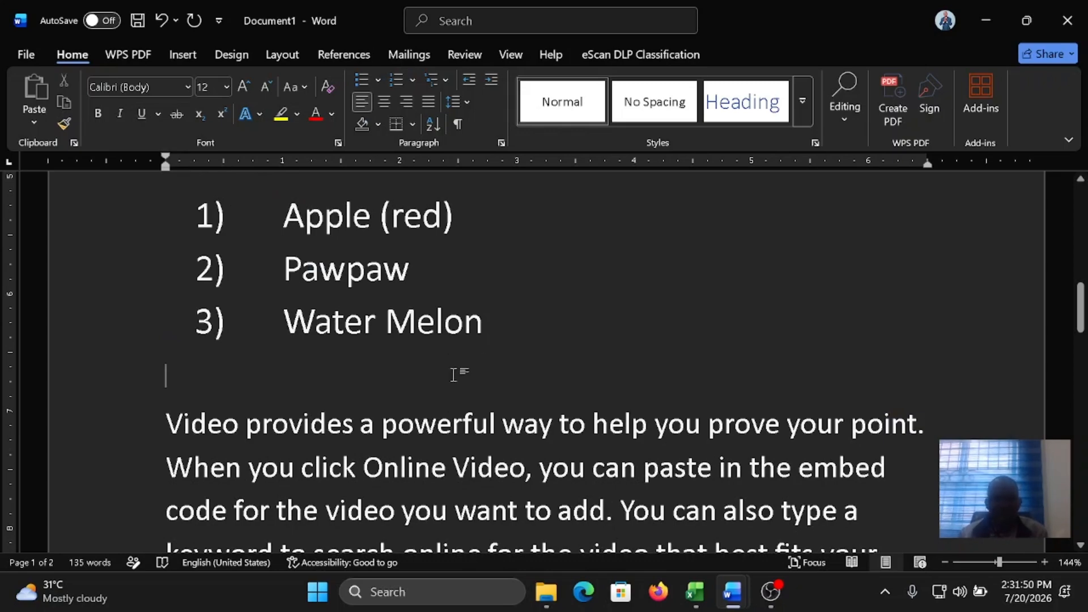
key(Left)
key(Return)
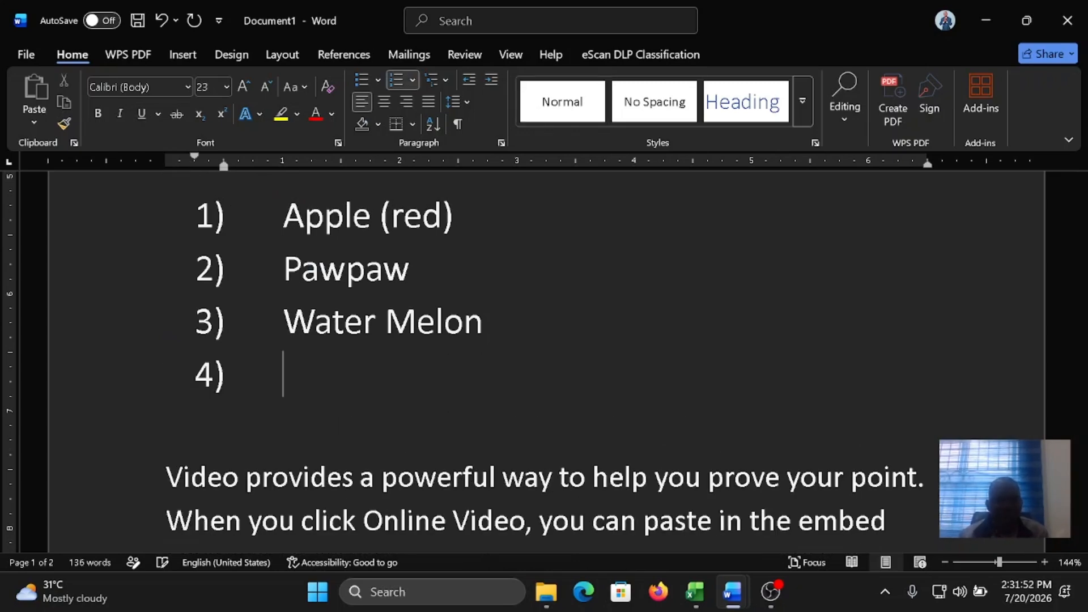
key(Return)
text(N)
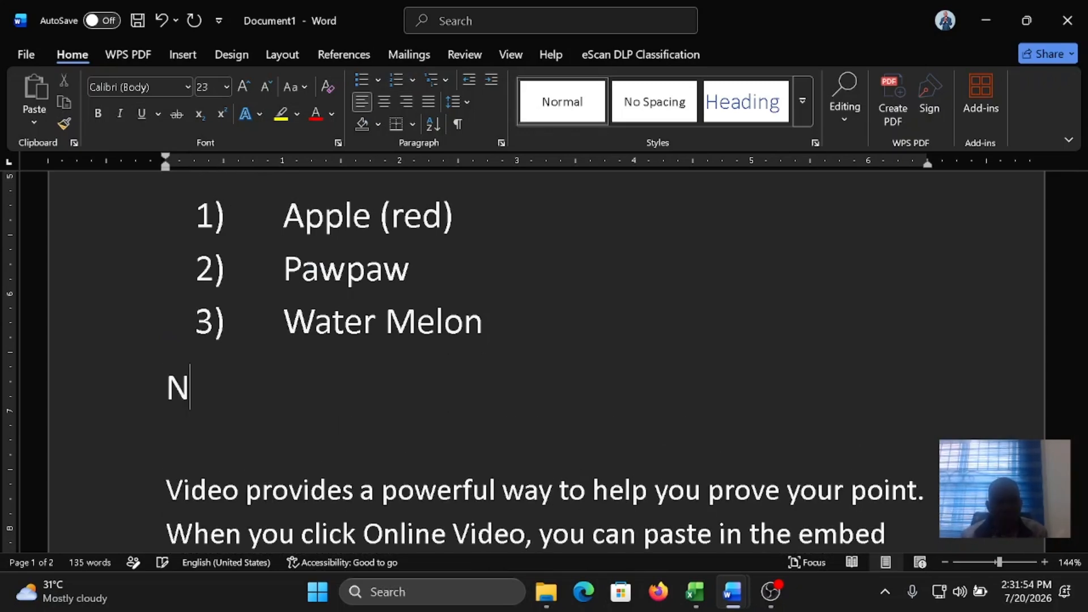
text( 60)
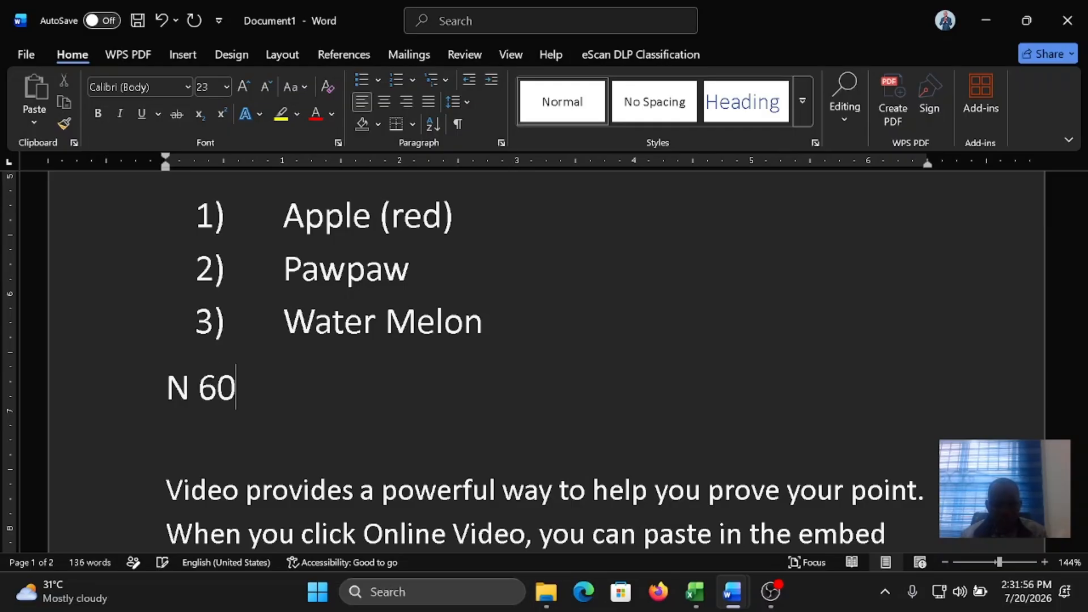
text( MILLION)
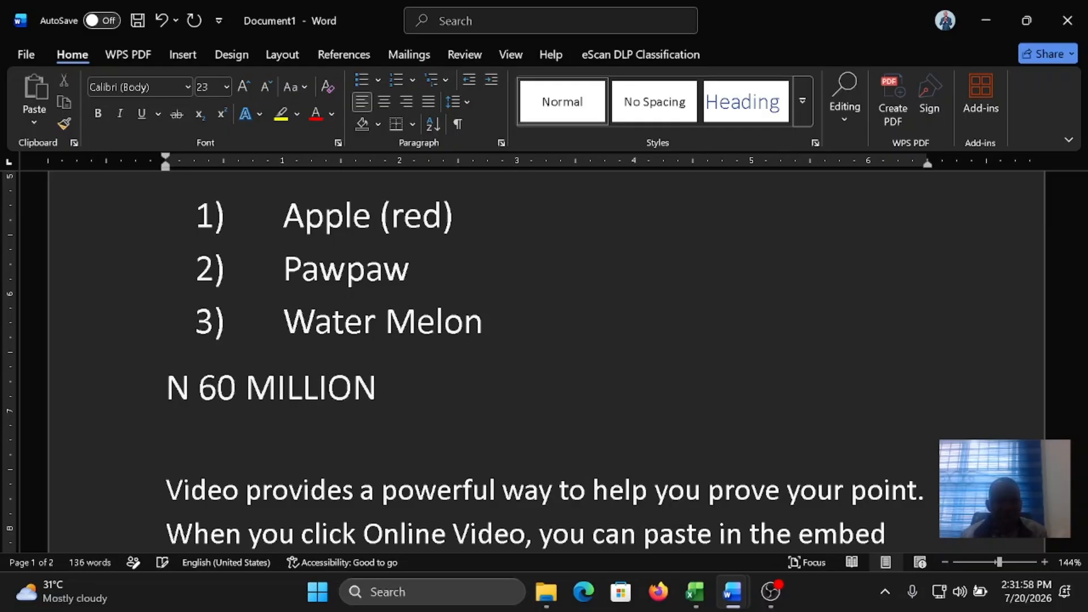
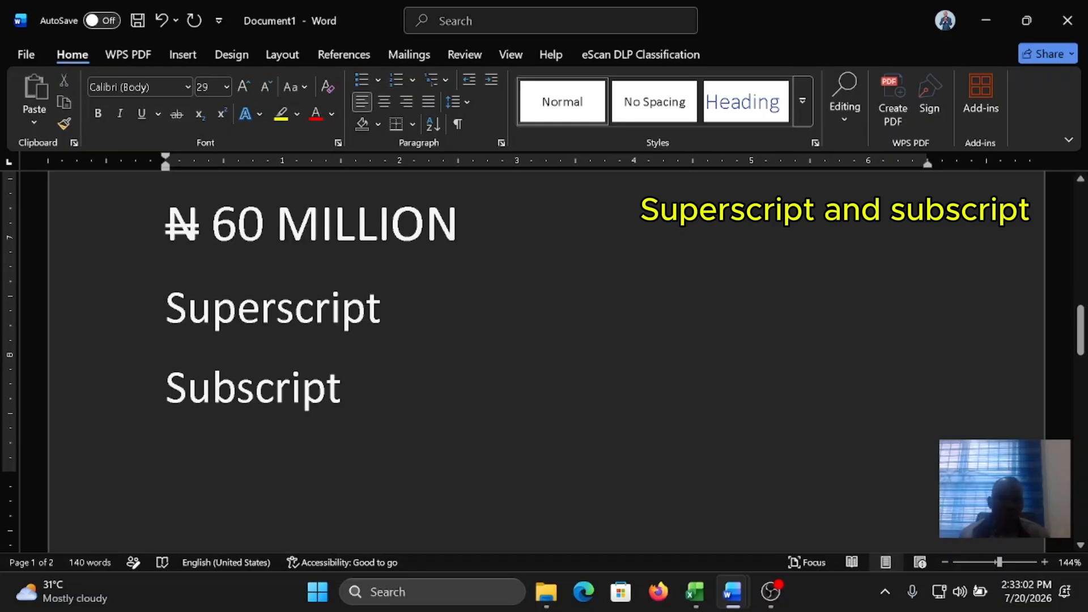
Step: Add ": 2x" after the word "Superscript" and format the x as superscript
text(: )
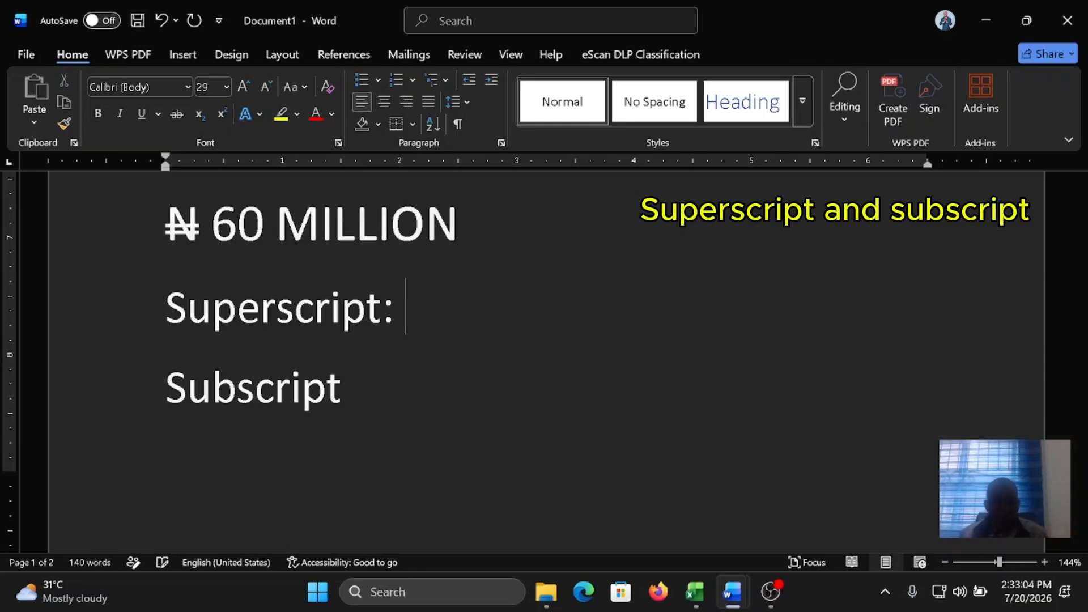
text(2)
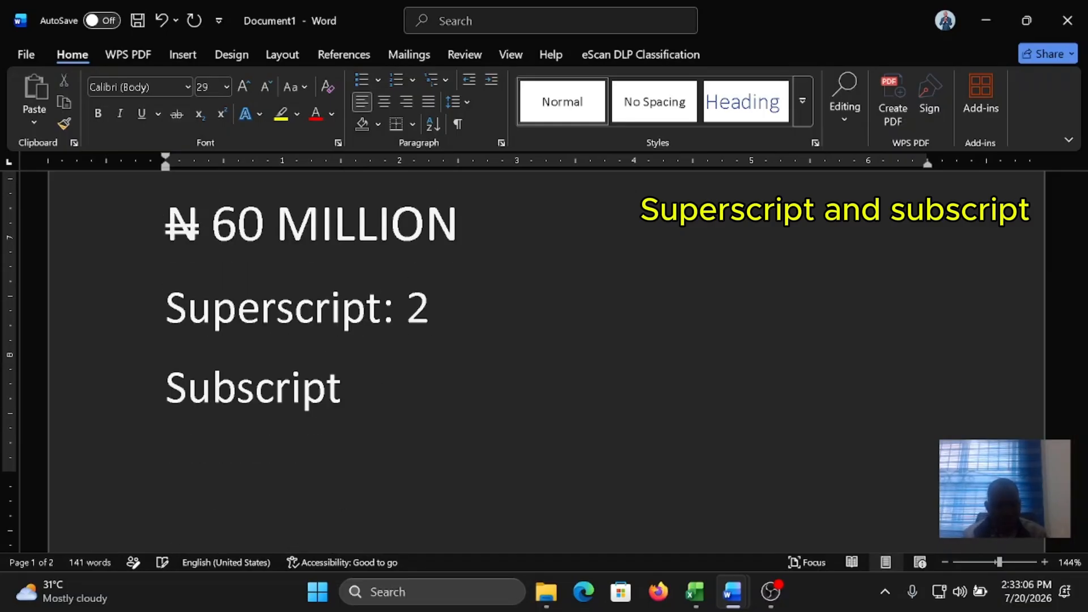
text(x)
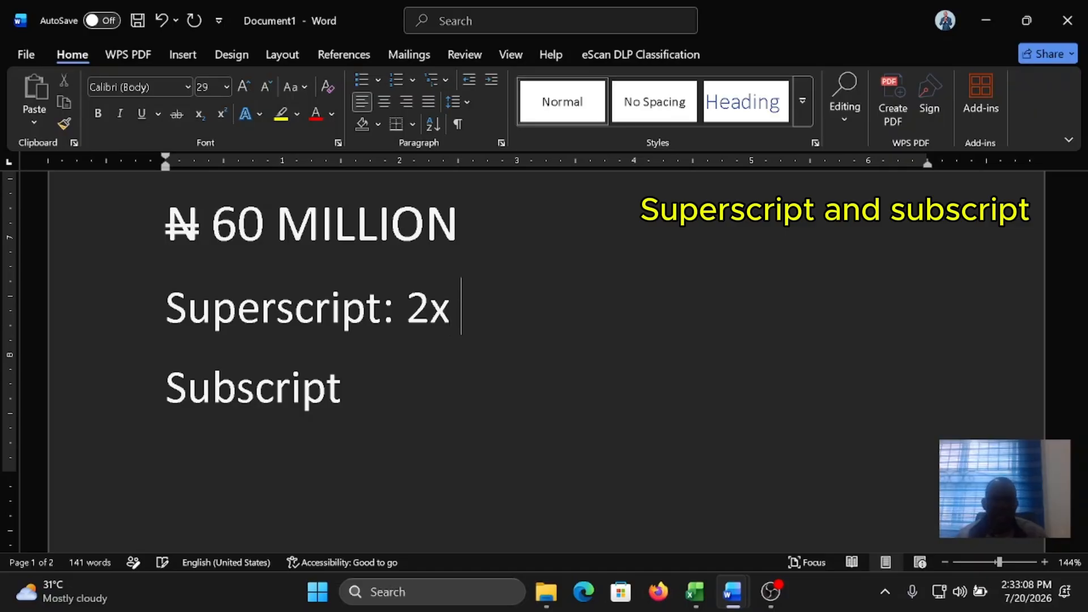
drag(430, 310, 461, 311)
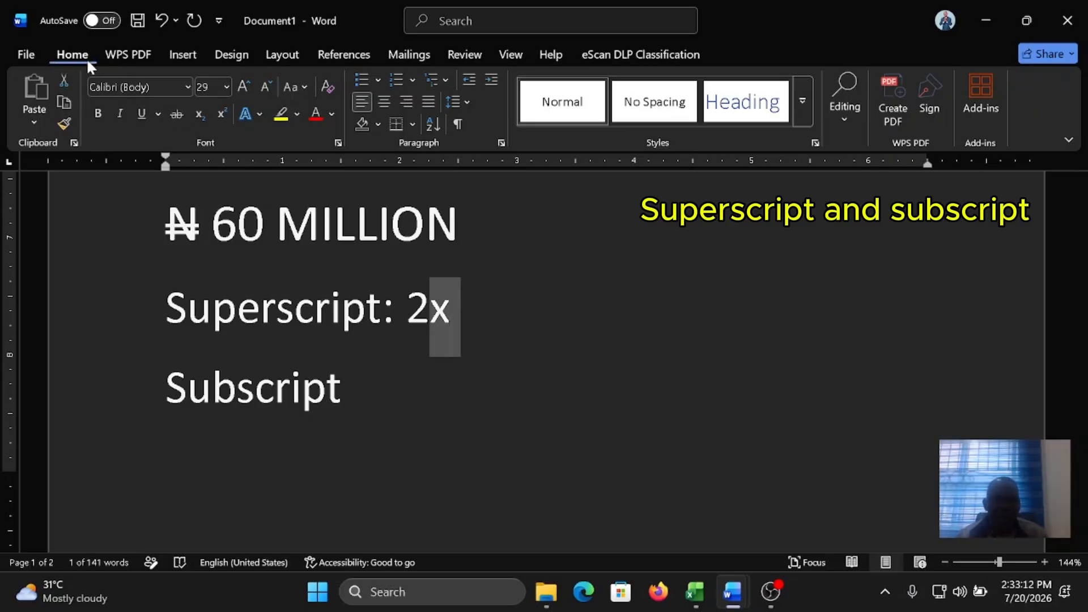
click(221, 113)
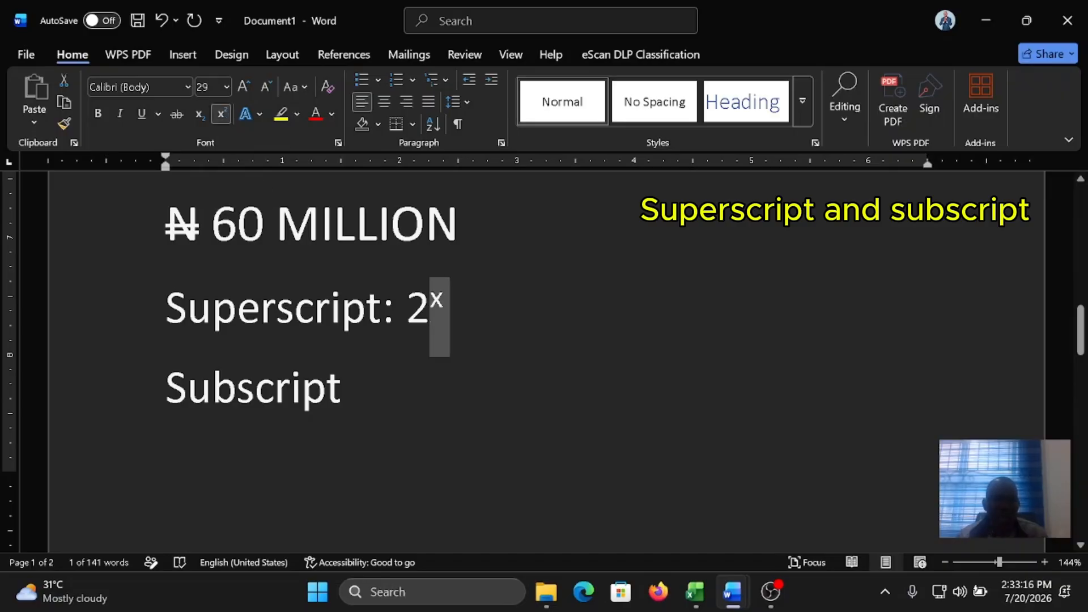
click(539, 329)
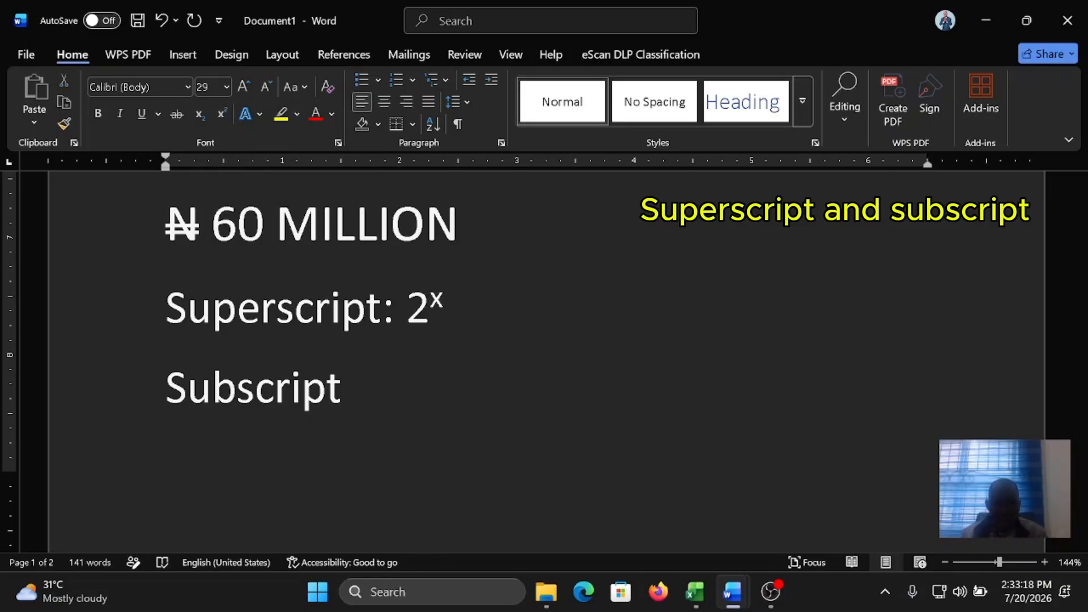
Step: Add "400C" after the 2x example on the Superscript line and format its last zero as superscript
text(400C)
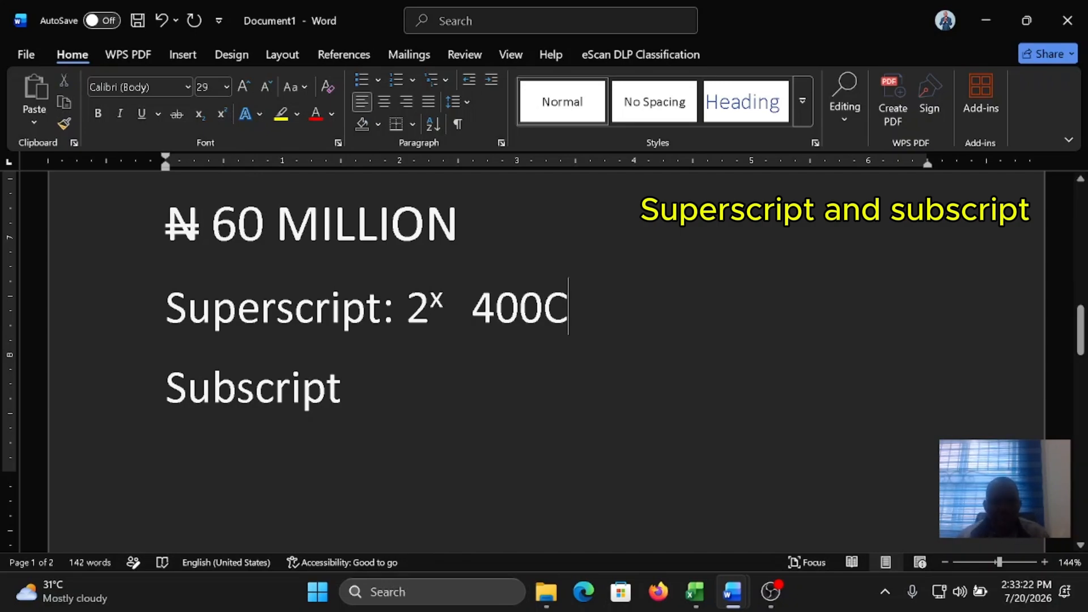
drag(519, 320, 542, 334)
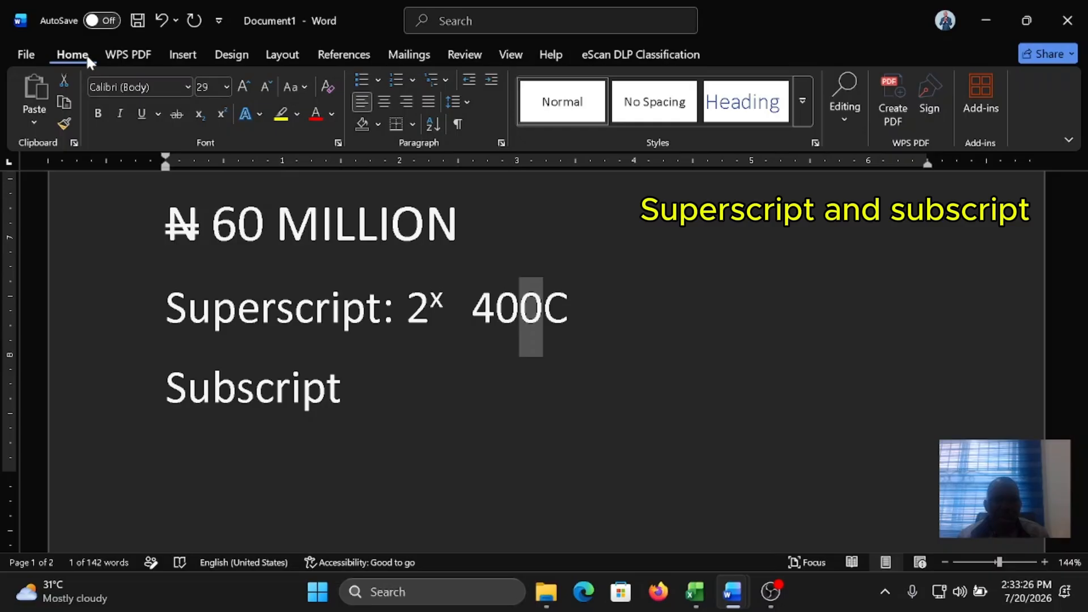
click(222, 115)
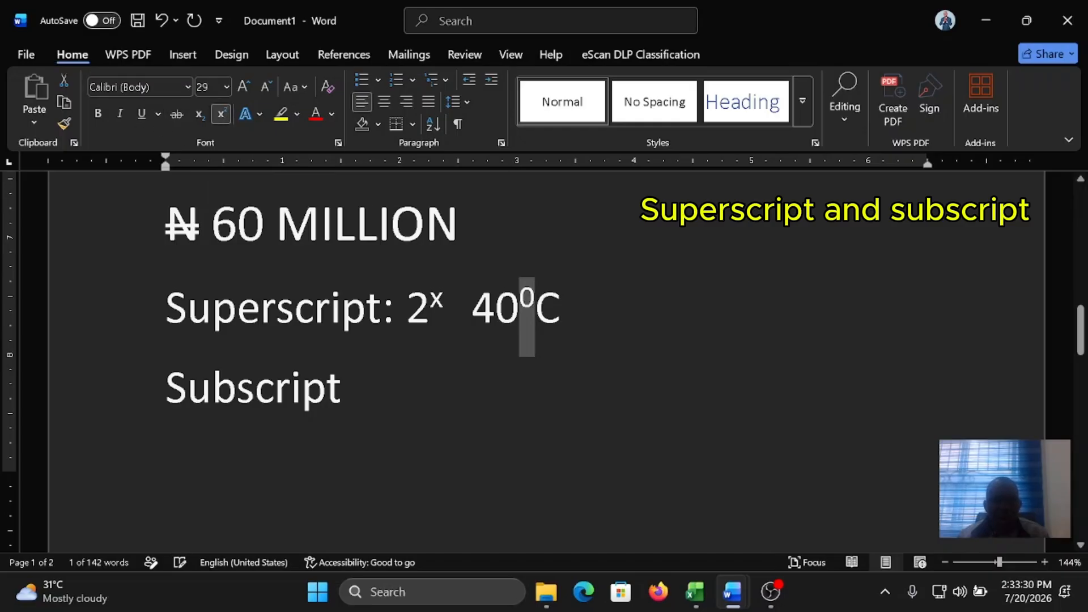
Step: Add "; H2SO4" directly after the word "Subscript", with the letter O in uppercase
click(462, 407)
key(BackSpace)
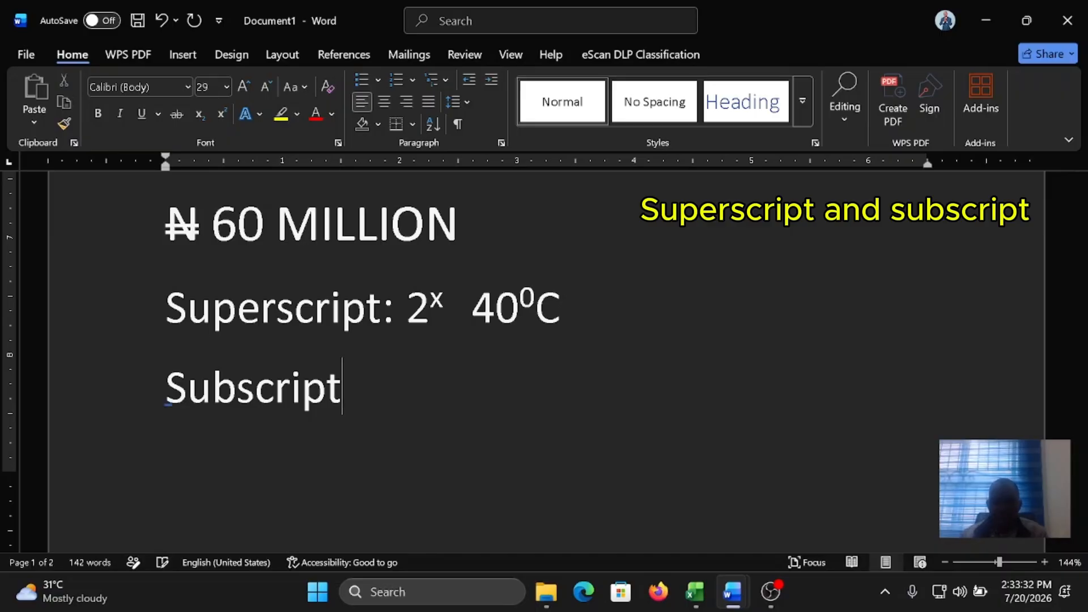
text(; H2)
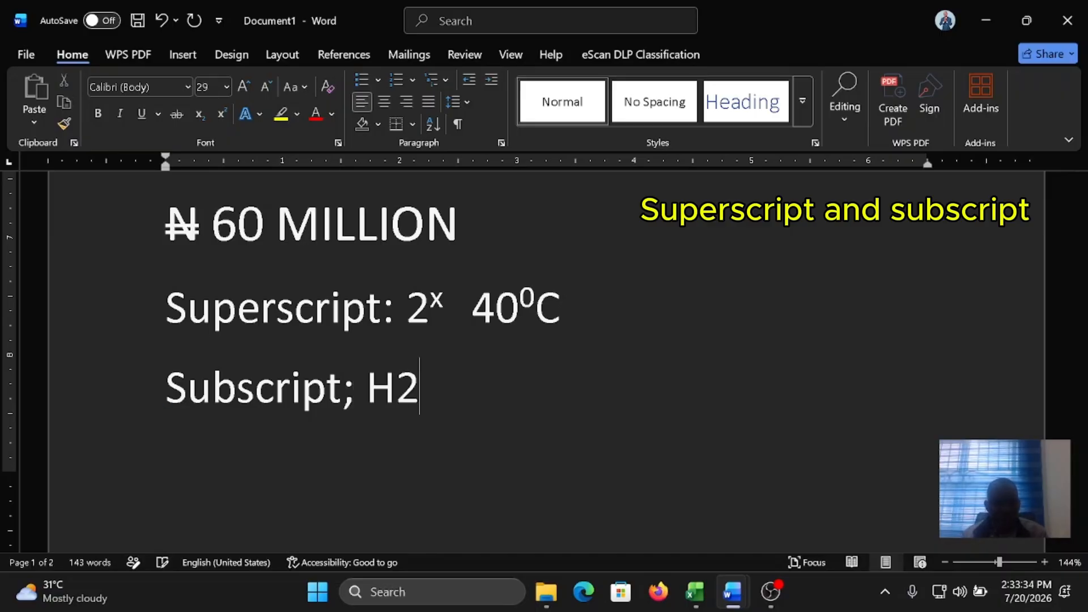
text(So4)
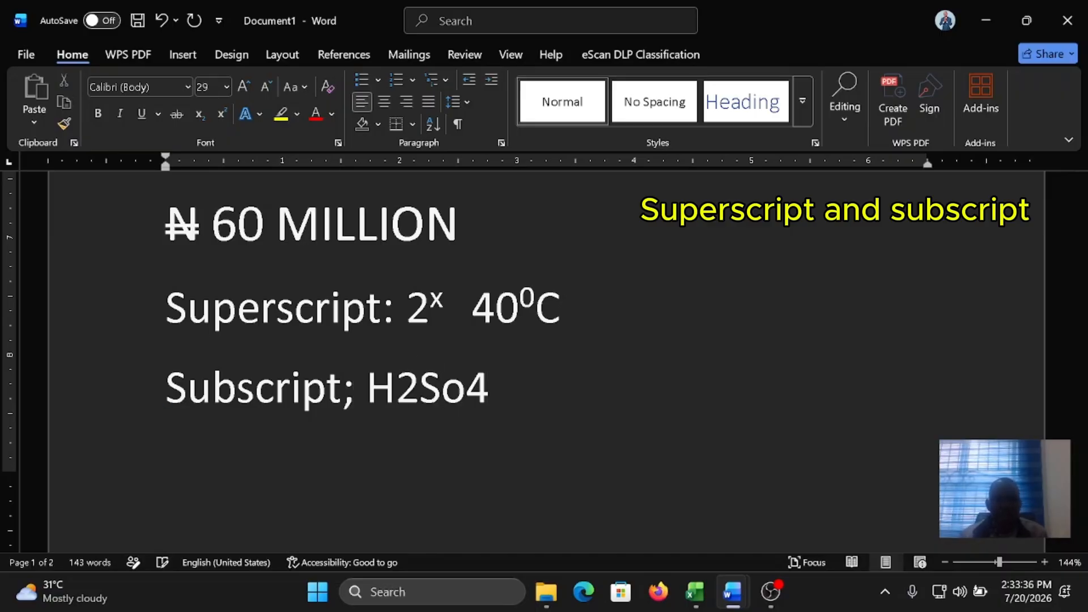
drag(466, 391, 442, 391)
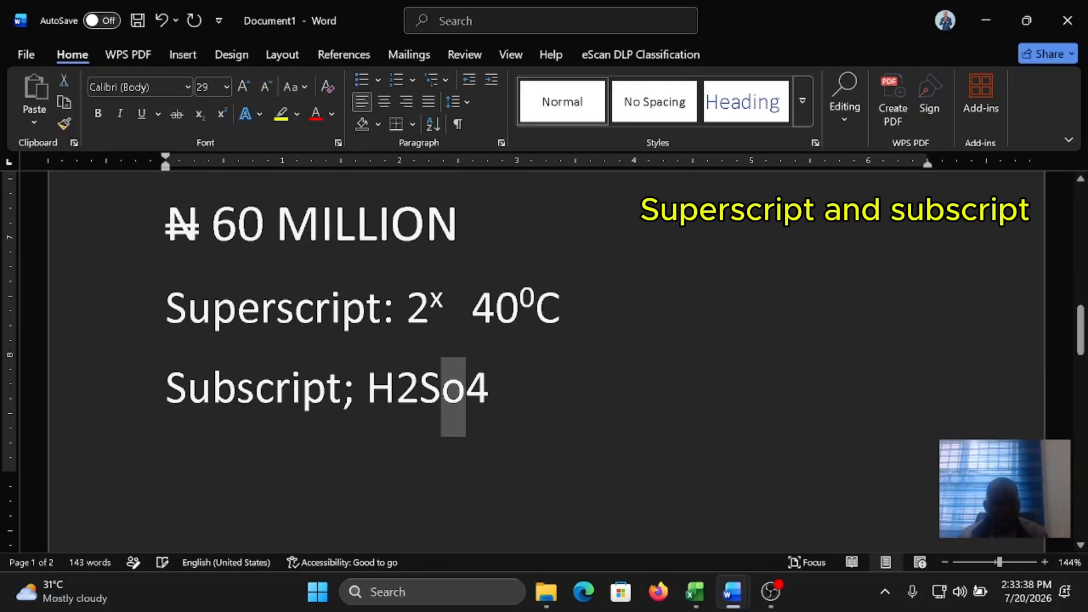
text(O)
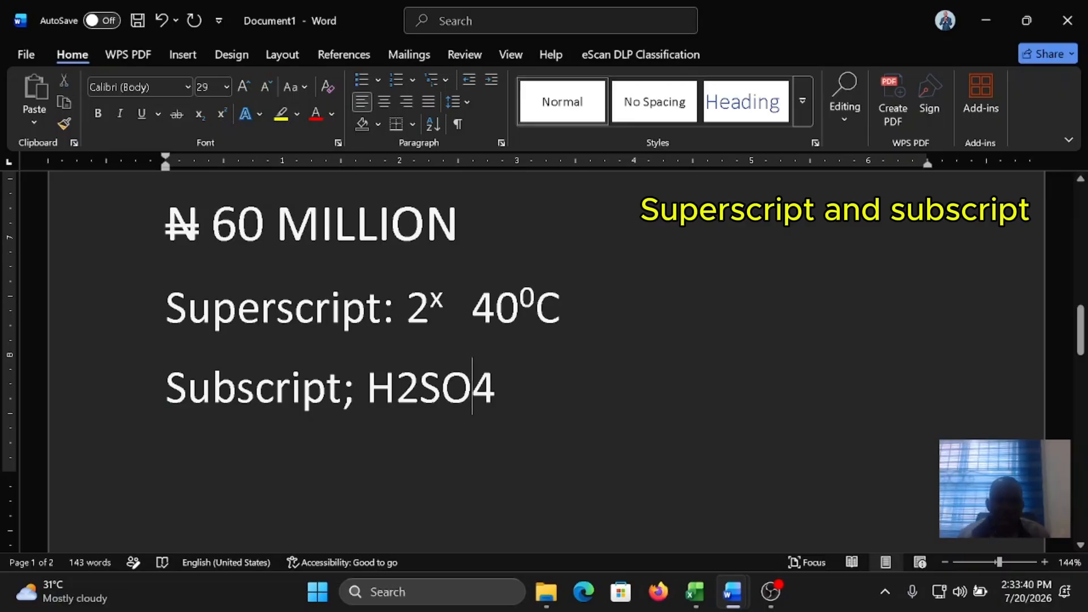
Step: Format the 2 and the 4 in "H2SO4" as subscript
drag(420, 391, 395, 391)
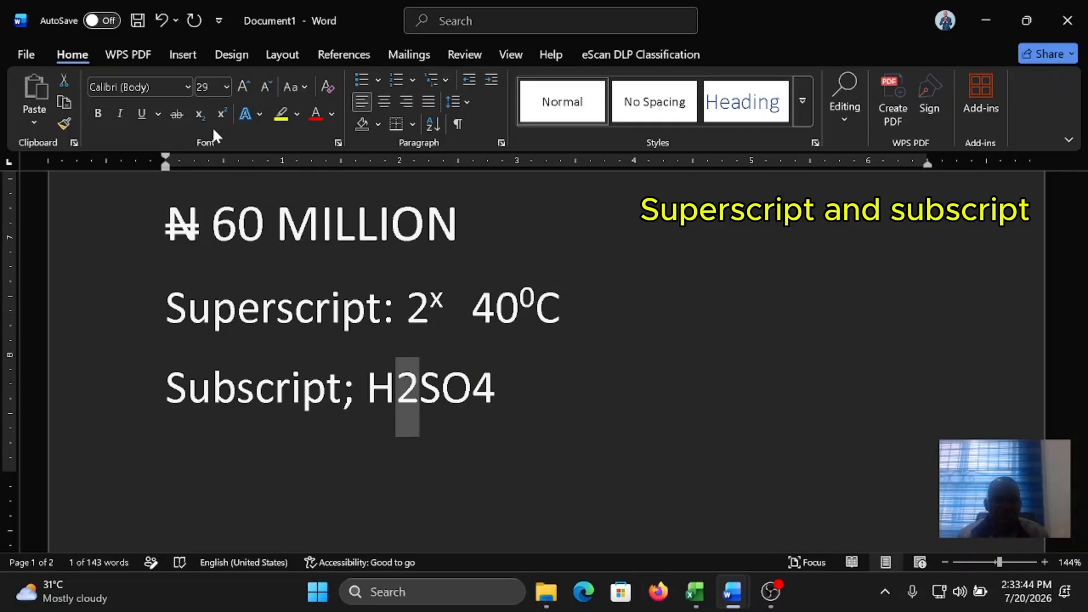
click(199, 115)
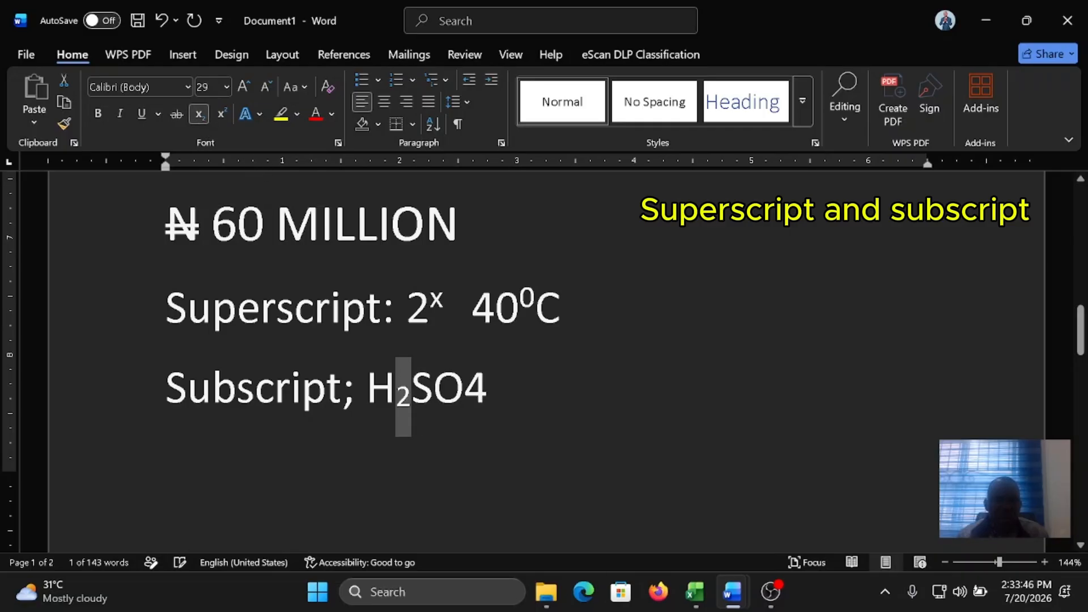
click(166, 449)
drag(488, 391, 465, 391)
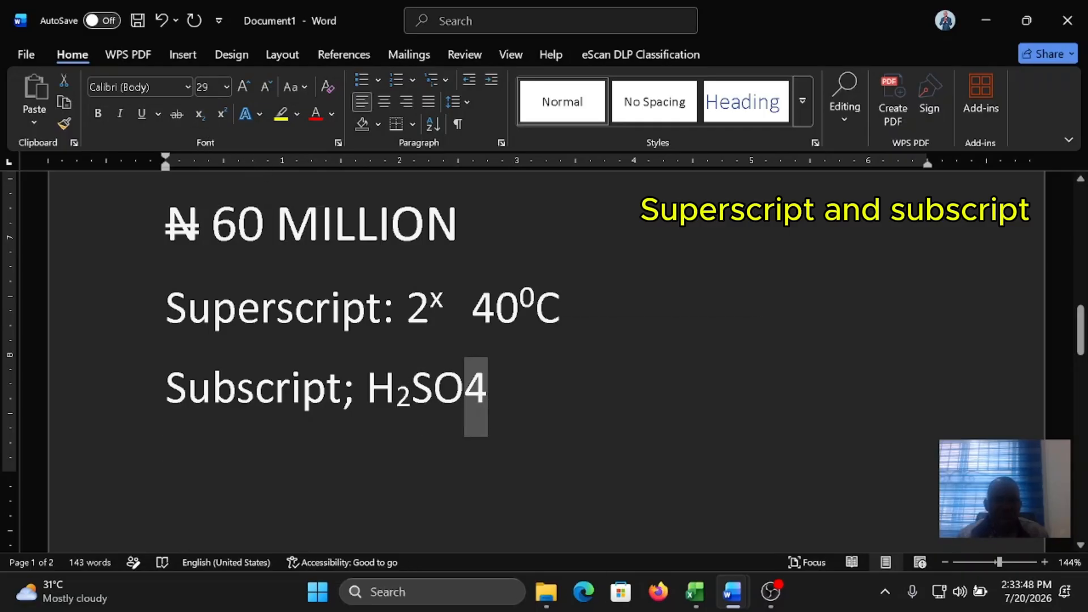
click(200, 116)
click(589, 407)
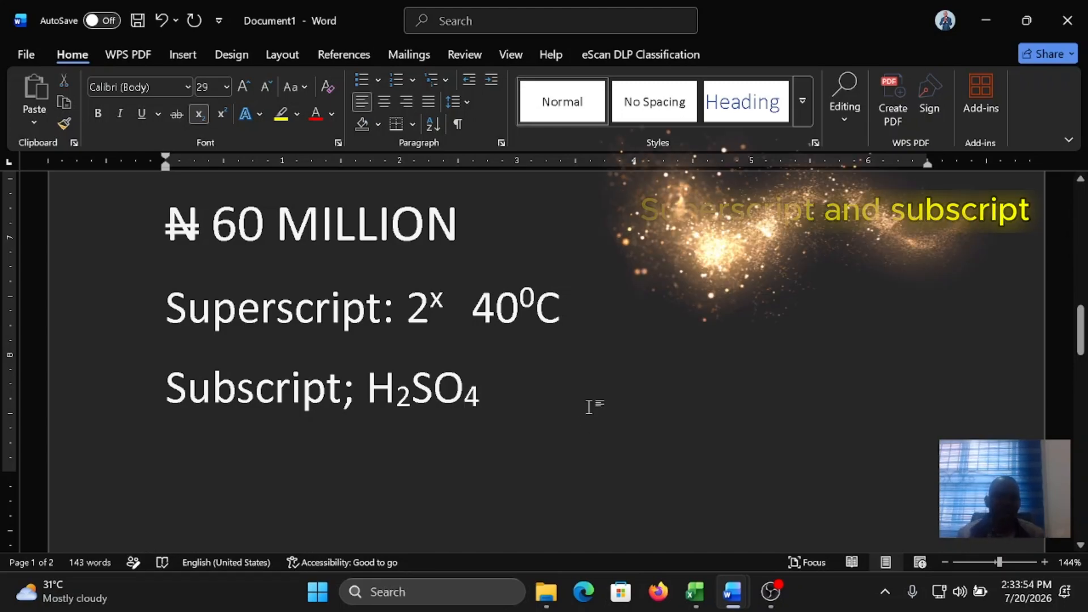
Step: Start a new page after the Subscript line and add a "Table" line followed by an empty line
key(ctrl+Return)
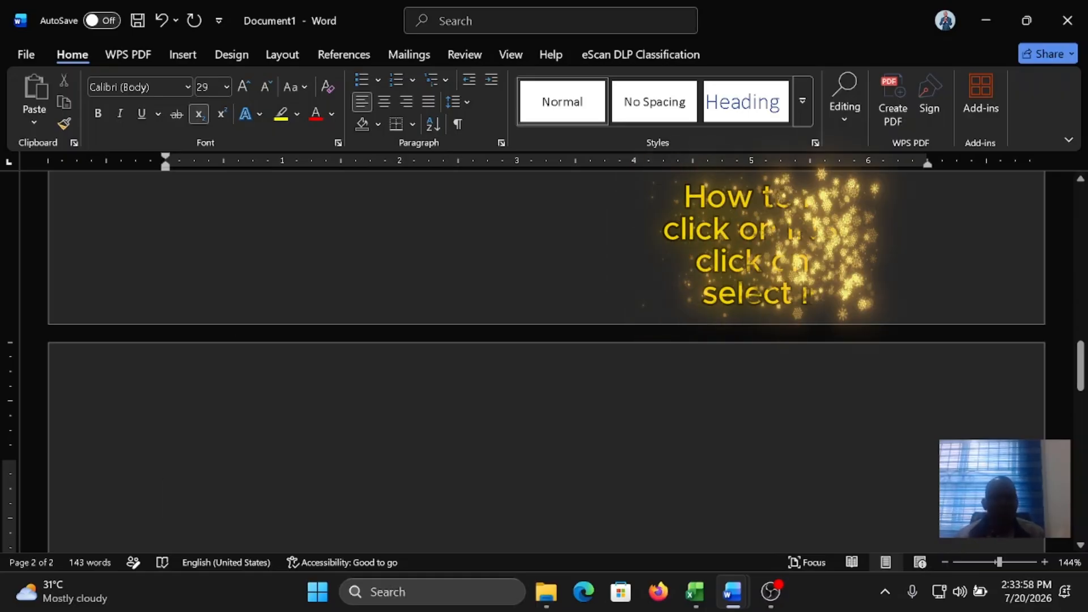
scroll(391, 438, down, 1)
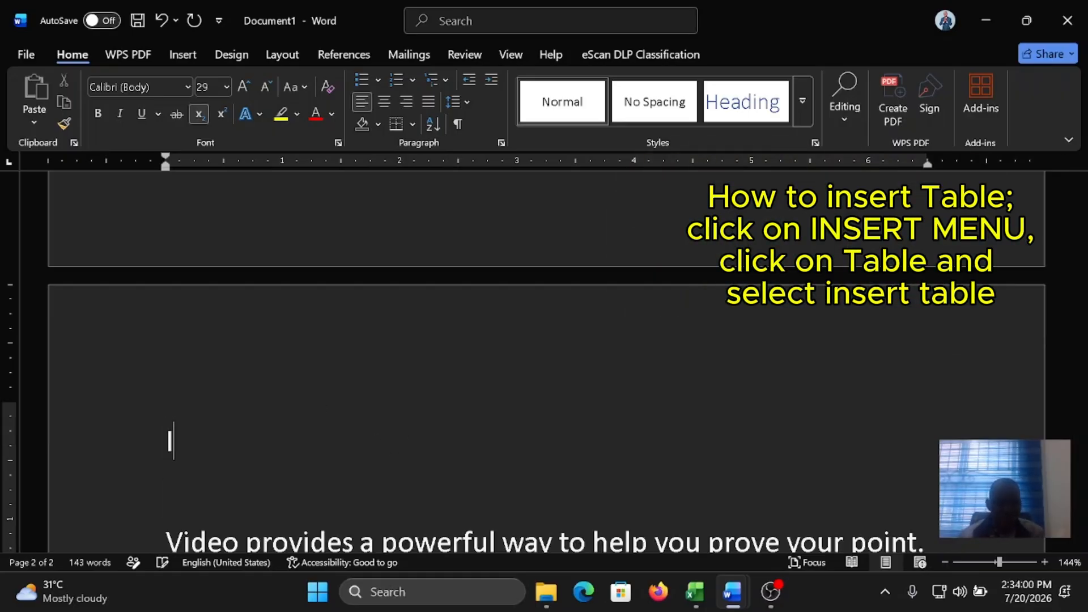
text(ble)
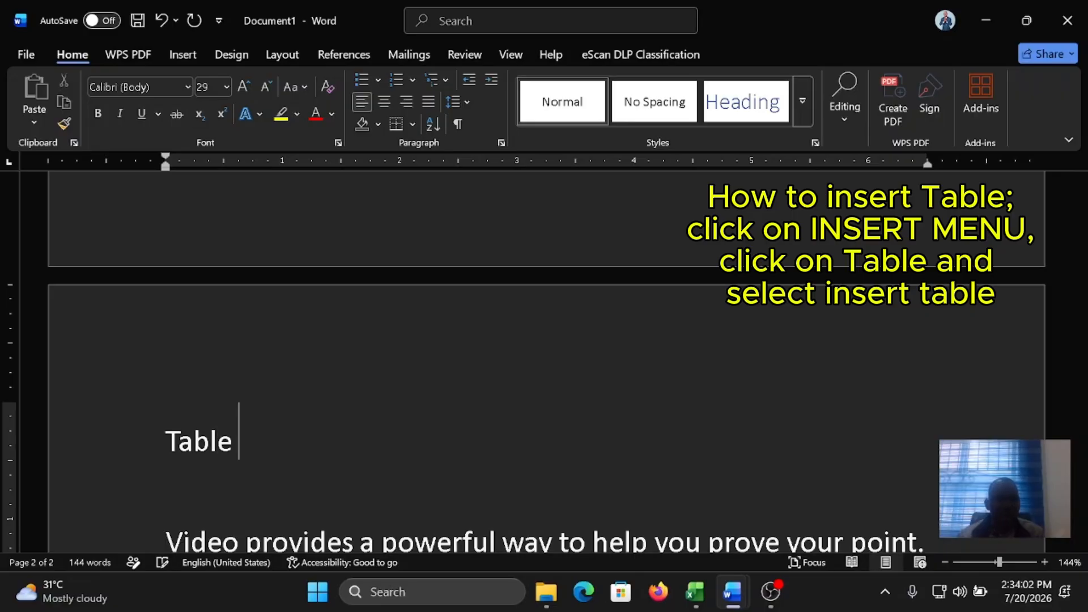
key(Return)
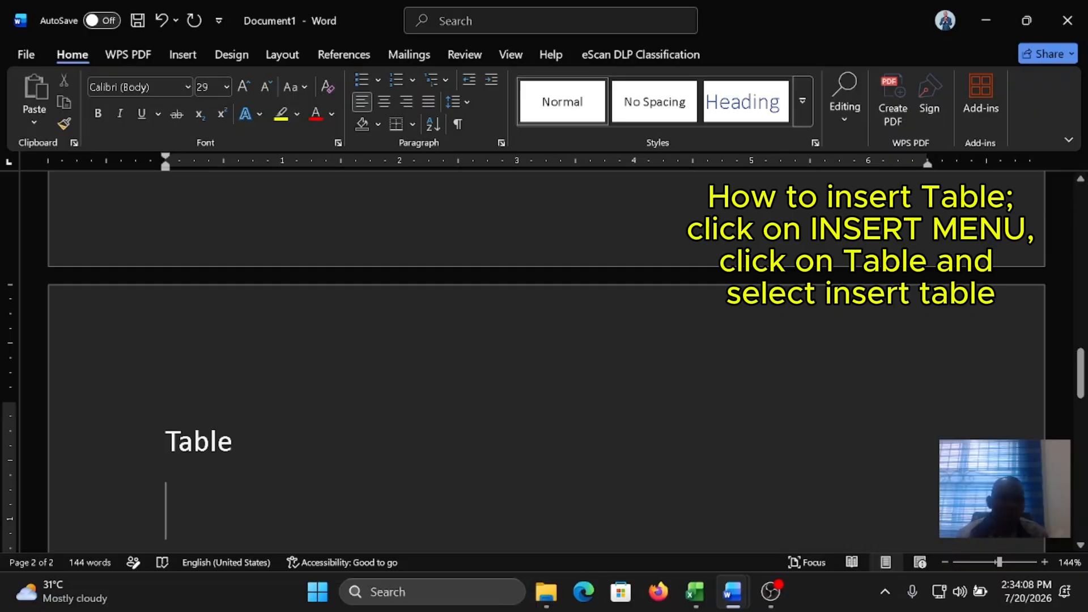
scroll(544, 363, down, 2)
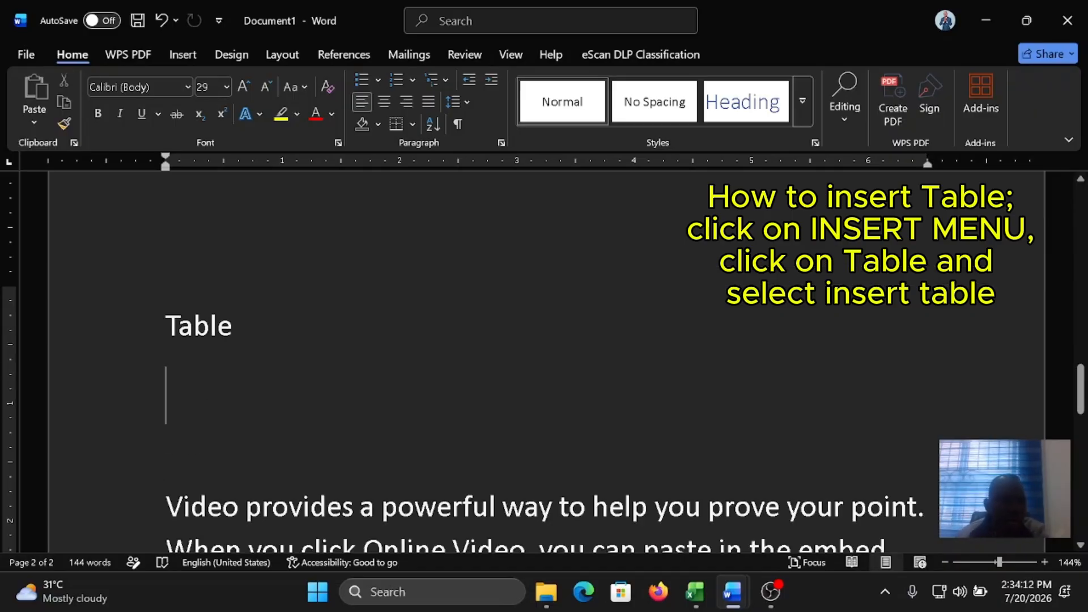
Step: Insert a table with 5 columns and 10 rows below the "Table" line
click(189, 56)
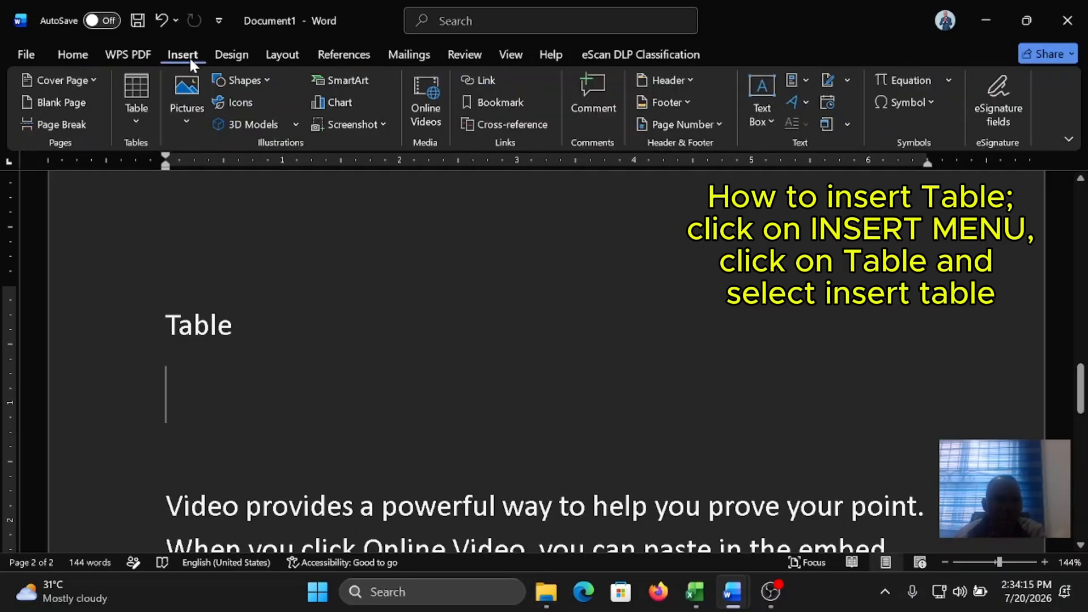
click(139, 122)
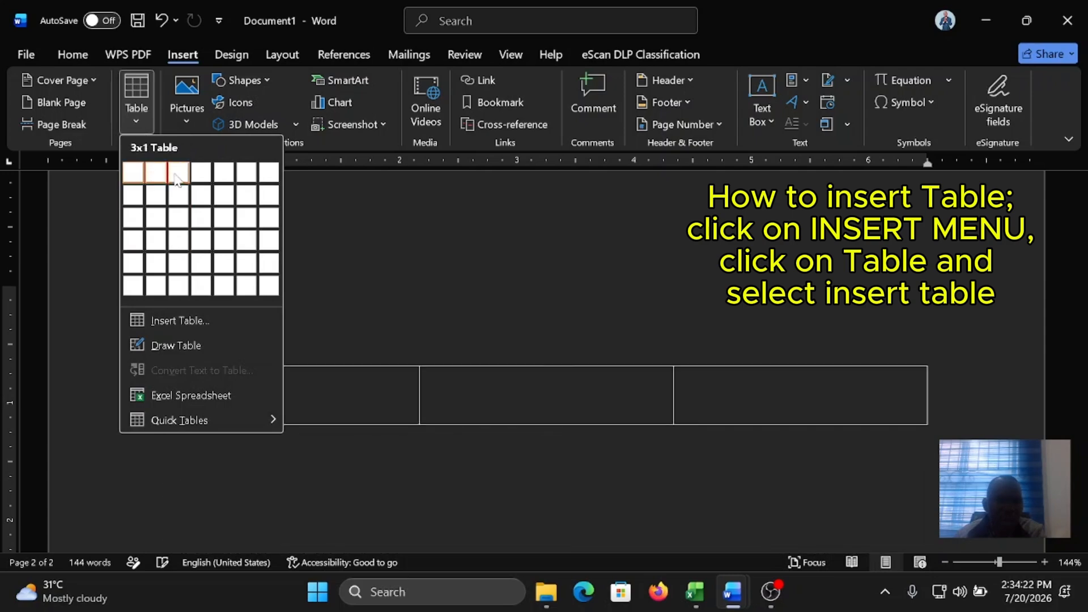
click(174, 320)
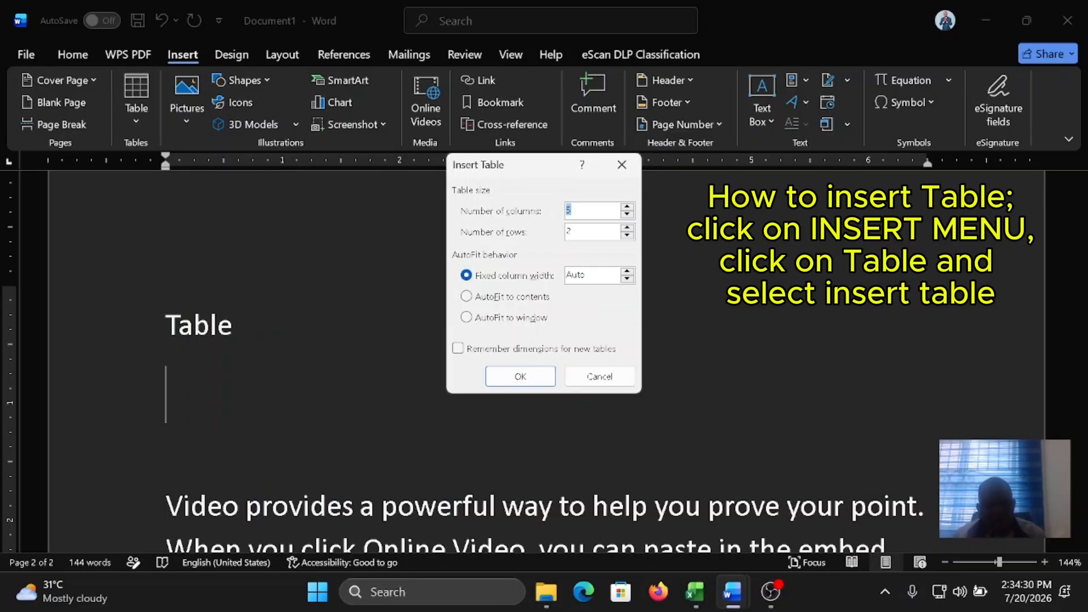
key(BackSpace)
text(10)
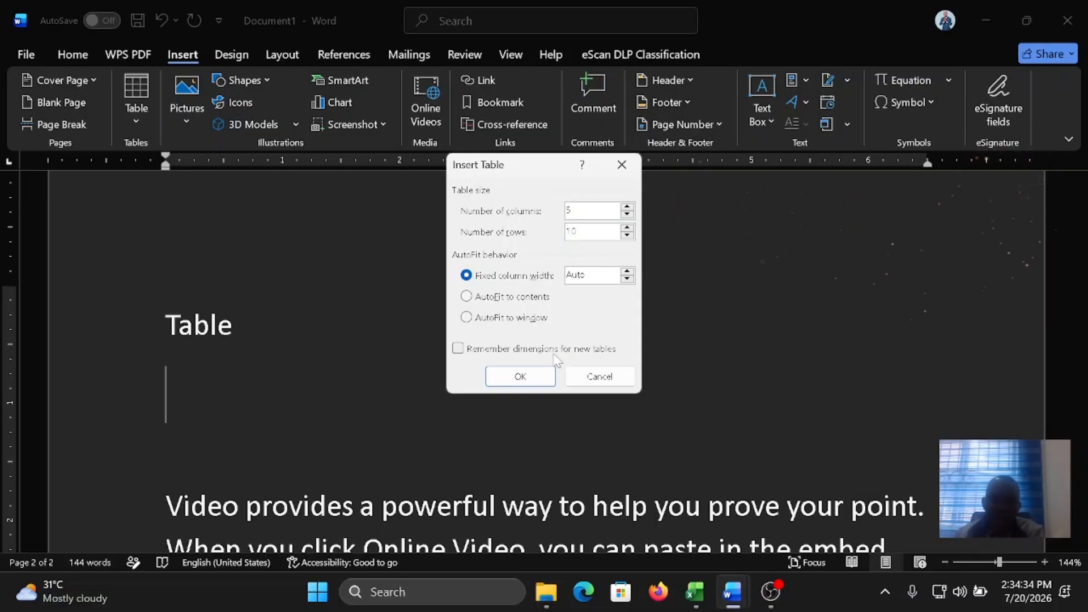
click(520, 376)
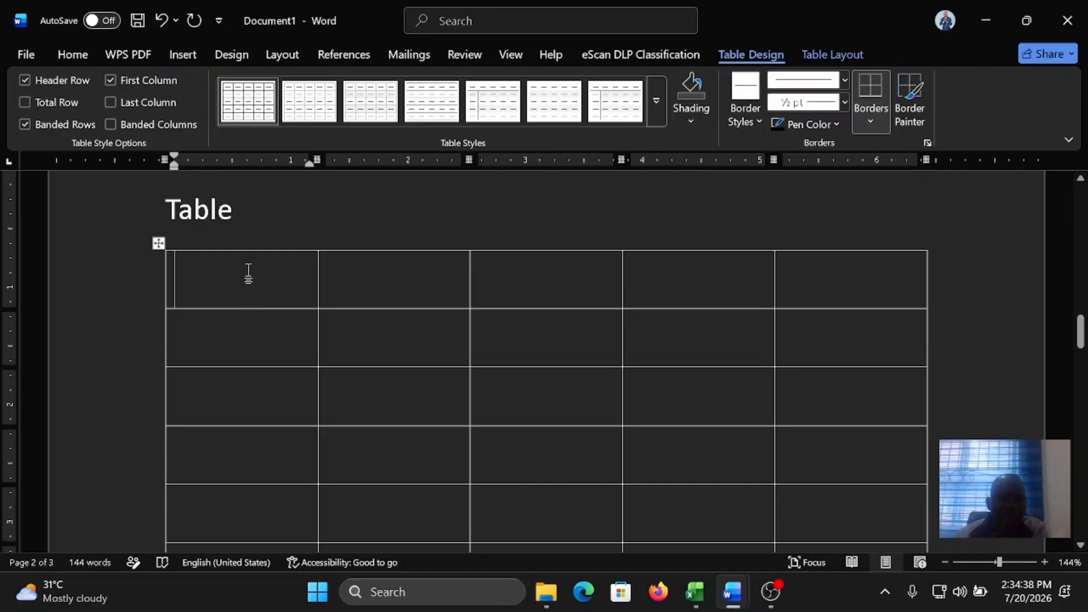
Step: Highlight the upper cells of each of the five table columns in turn to review the table's layout
drag(244, 263, 268, 442)
drag(391, 278, 400, 456)
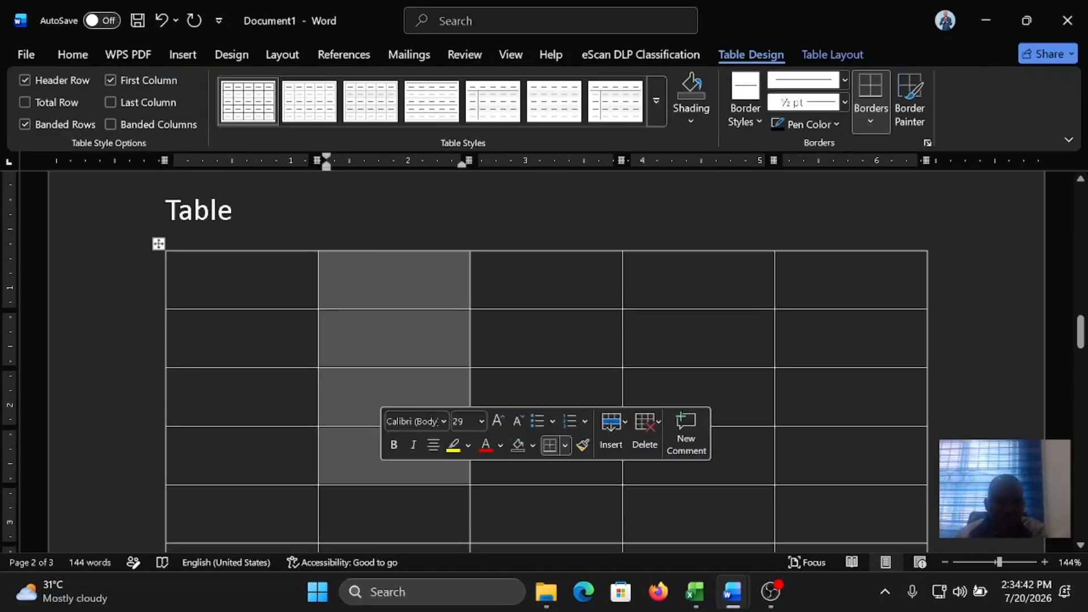
drag(538, 278, 543, 467)
drag(683, 277, 680, 451)
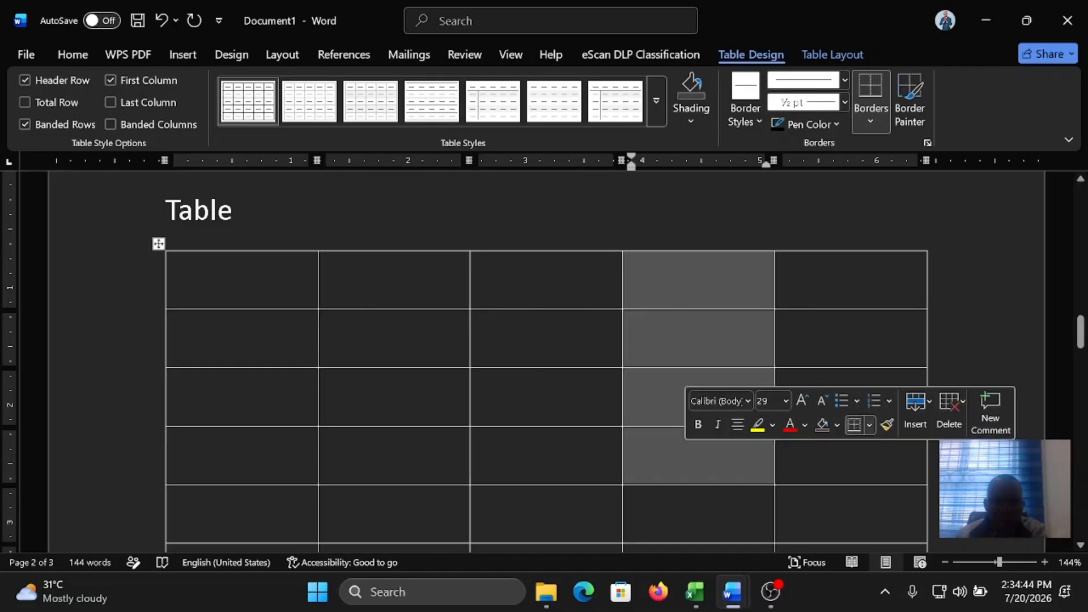
drag(839, 277, 840, 453)
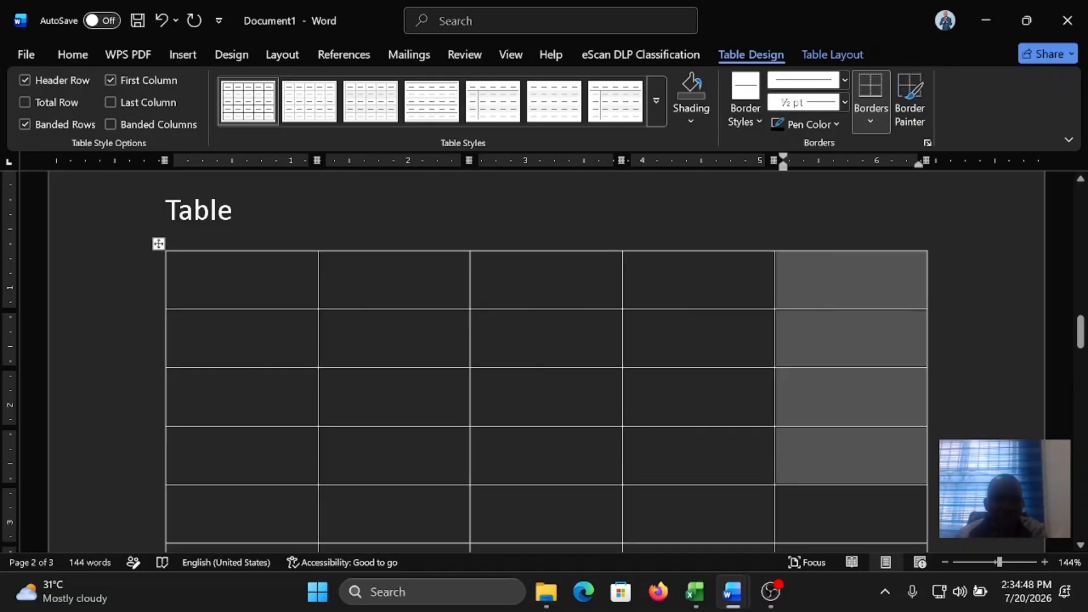
scroll(225, 328, down, 3)
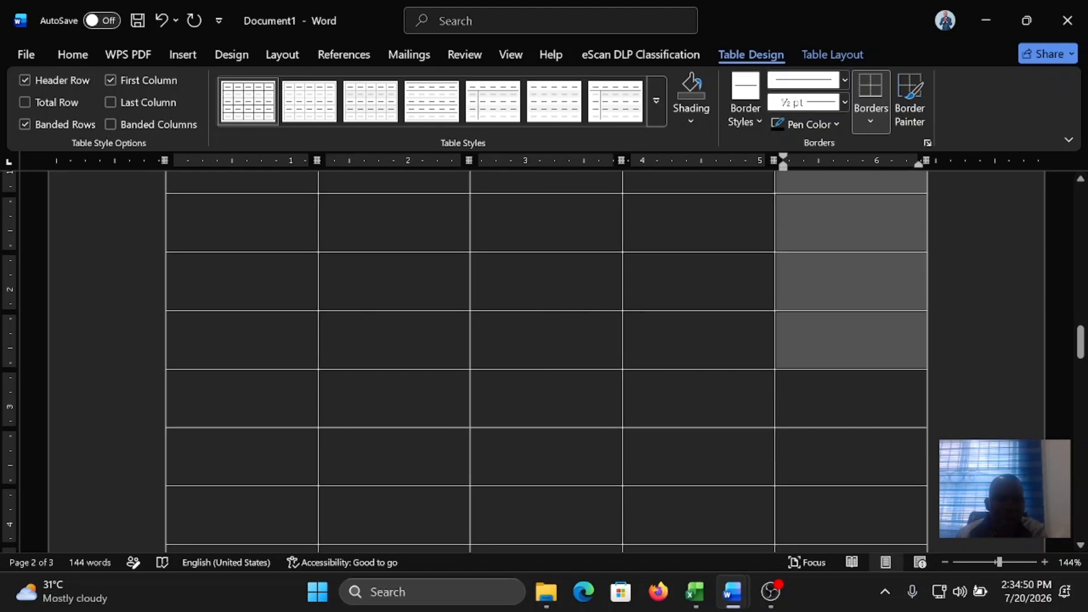
Step: Select the whole table under the "Table" line and delete it
drag(225, 284, 850, 180)
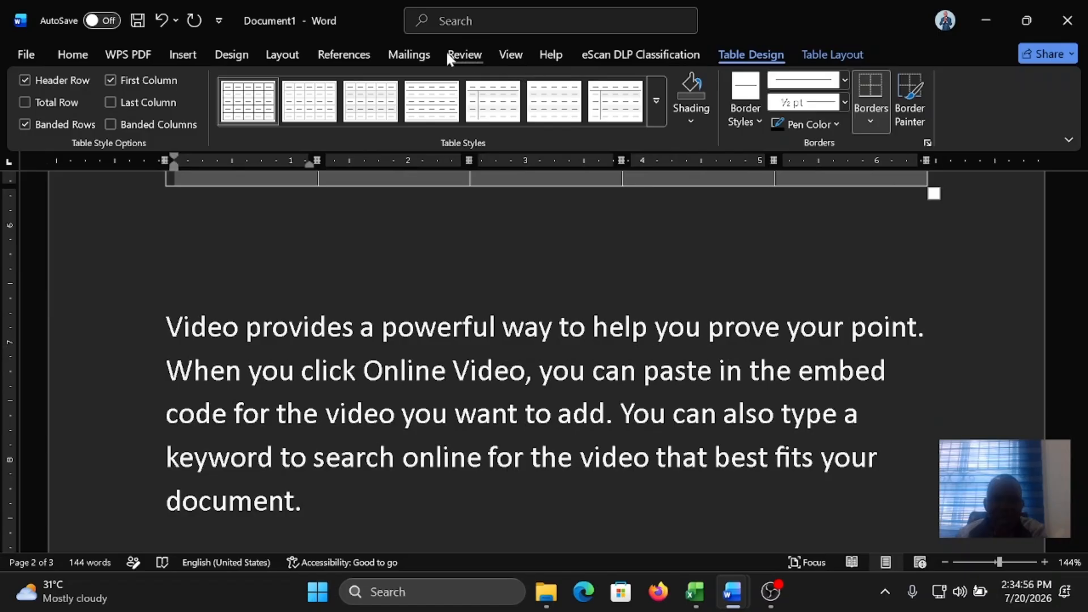
click(822, 55)
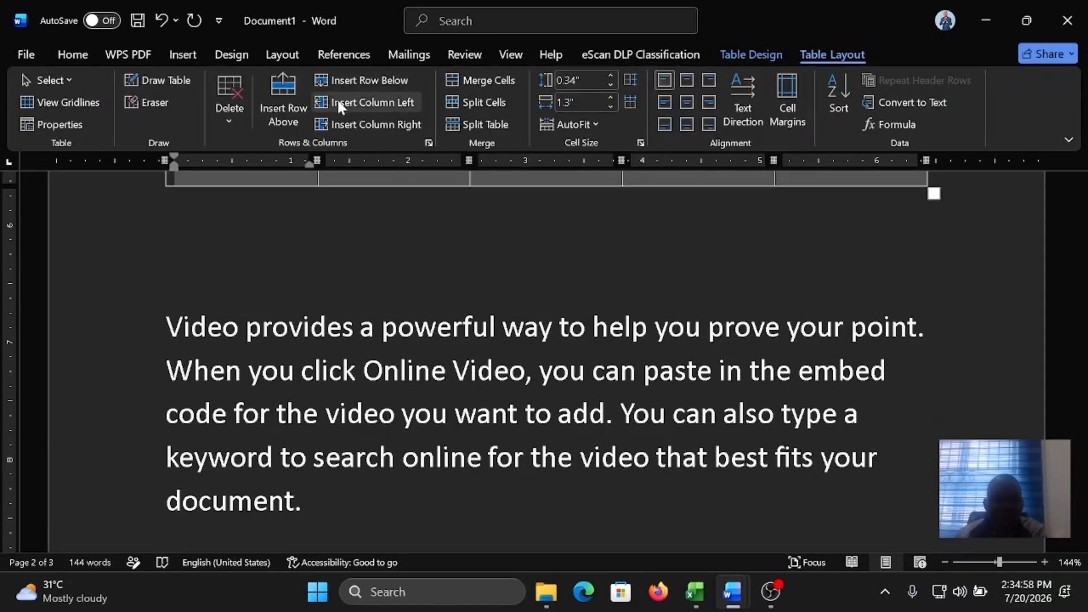
click(237, 116)
click(274, 200)
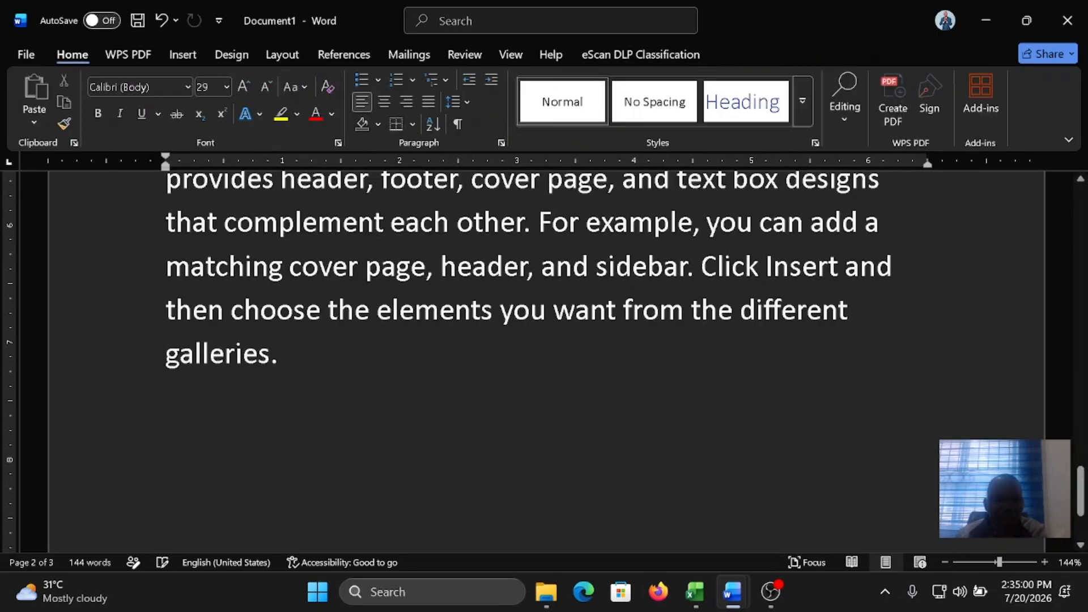
Step: Highlight each of the five columns of the table below the "Table" line in turn
scroll(277, 199, up, 8)
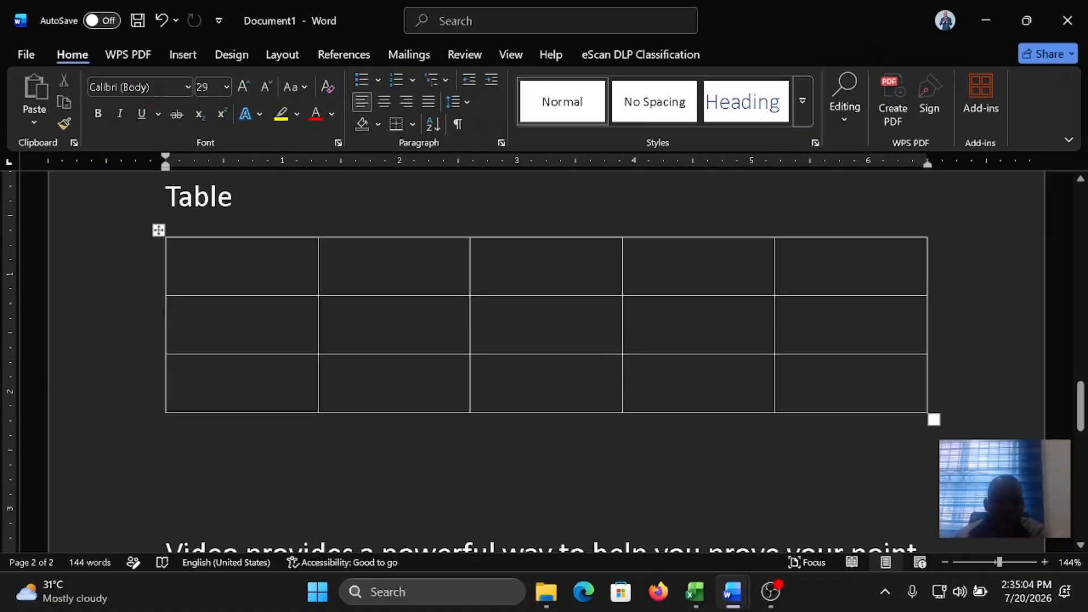
drag(245, 262, 247, 397)
drag(397, 262, 401, 397)
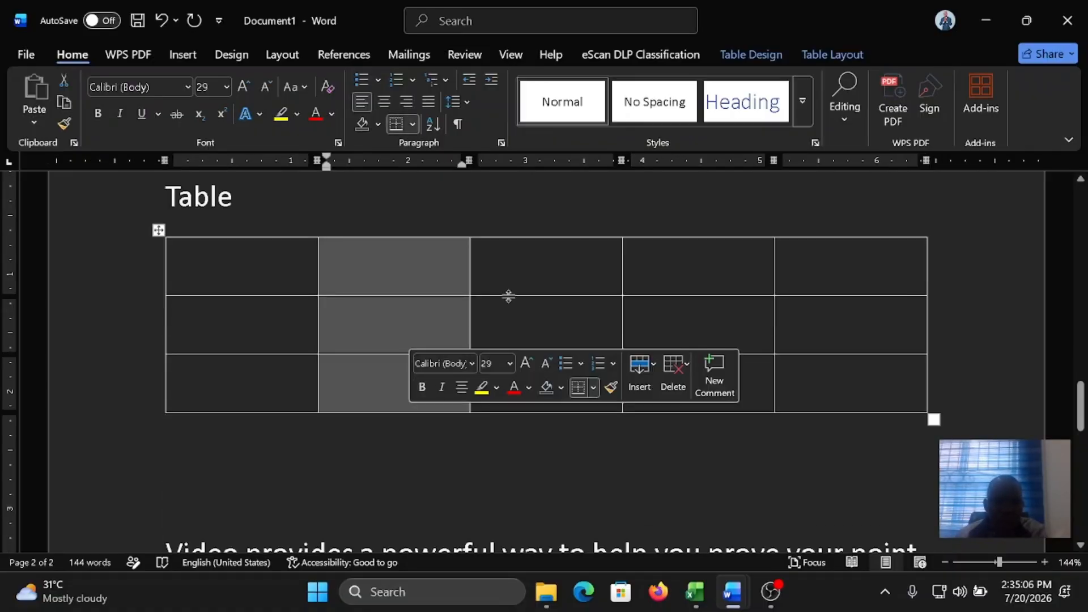
drag(535, 264, 562, 453)
click(705, 256)
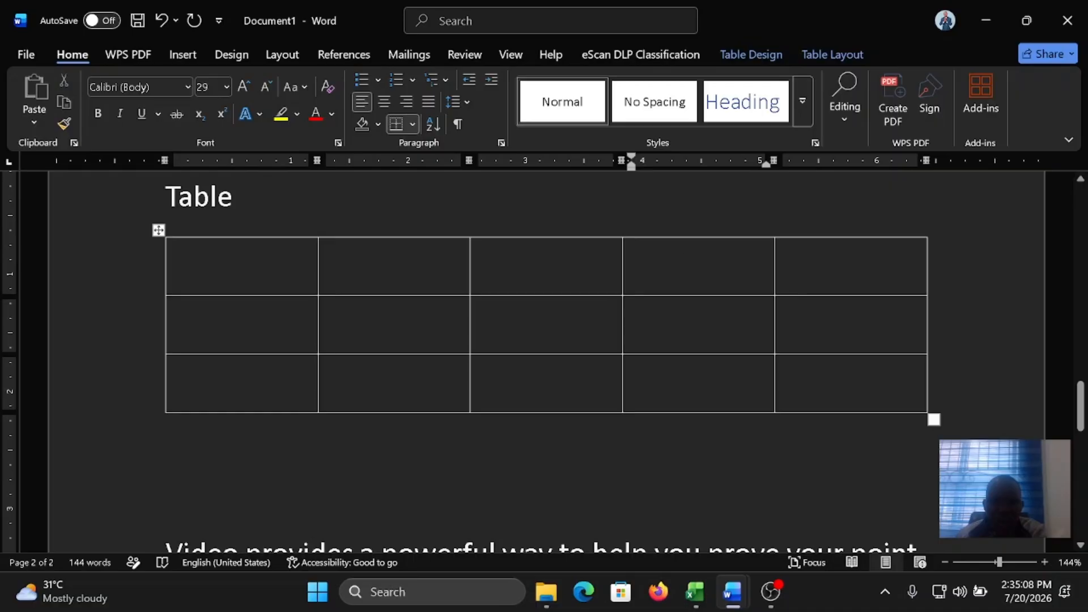
drag(705, 257, 701, 396)
drag(850, 260, 850, 397)
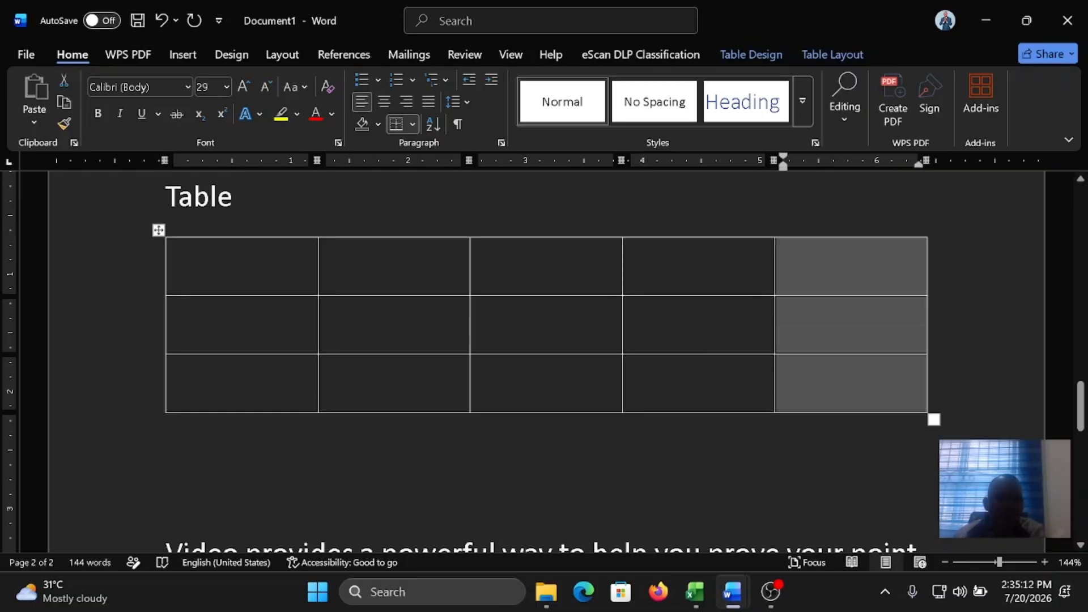
Step: Highlight each of the three rows of the table below the "Table" line in turn
click(809, 270)
drag(233, 264, 850, 266)
drag(224, 322, 797, 323)
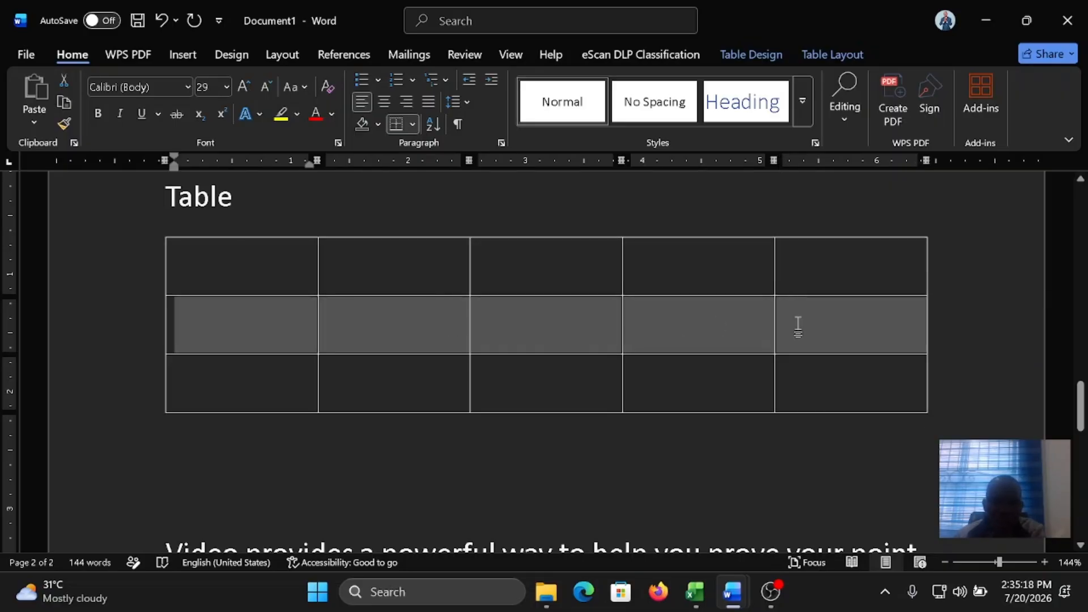
drag(209, 372, 723, 421)
Step: Add the lines "5 columns" and "3 rows" below the table, leaving an empty line above them
click(566, 495)
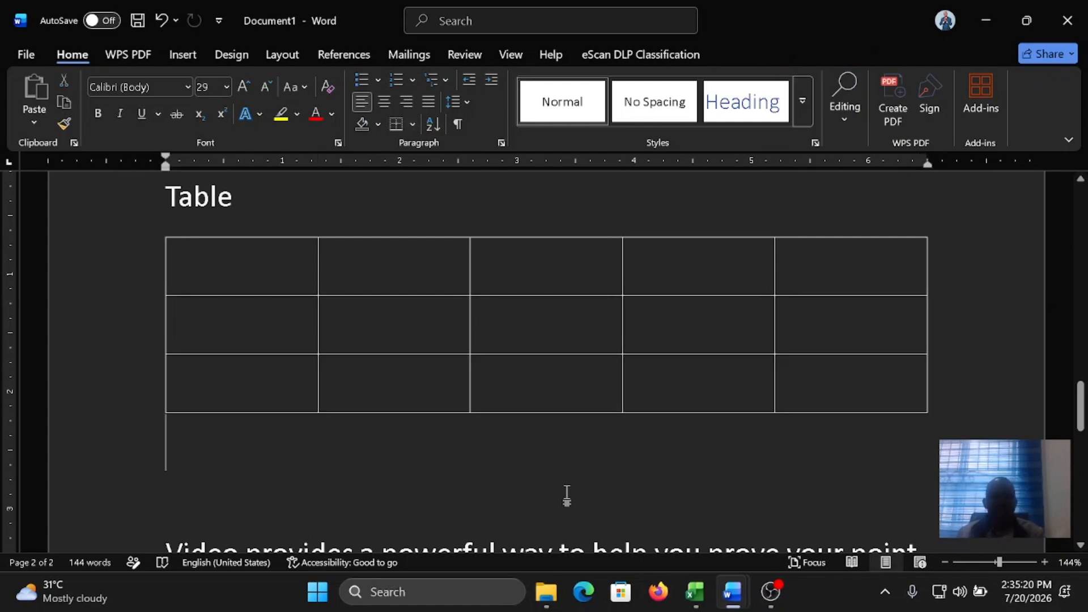
key(Return)
text(5 columns)
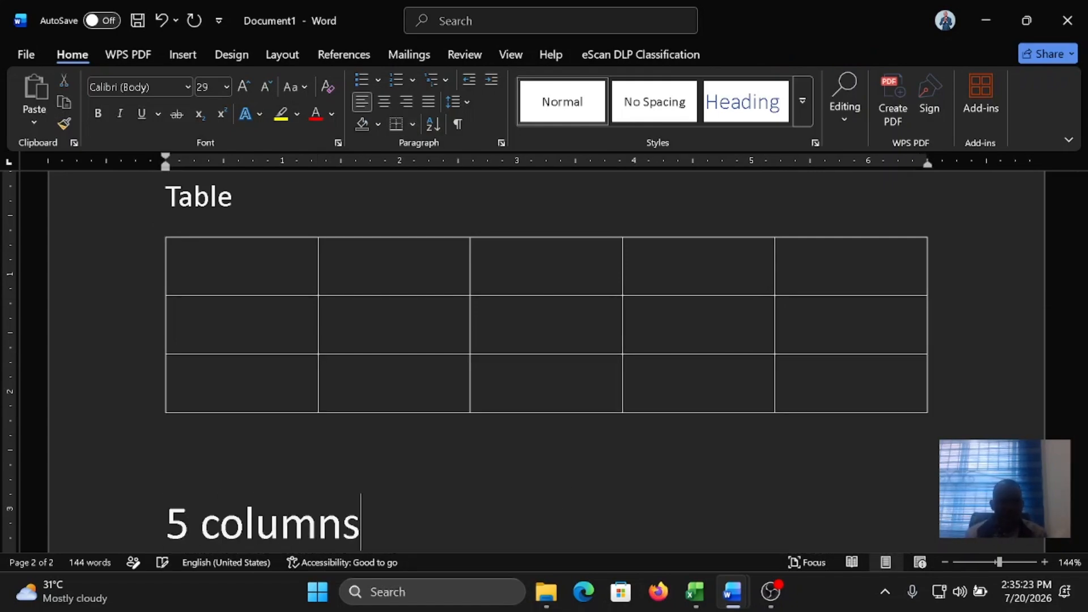
scroll(544, 340, down, 2)
key(Return)
text(3)
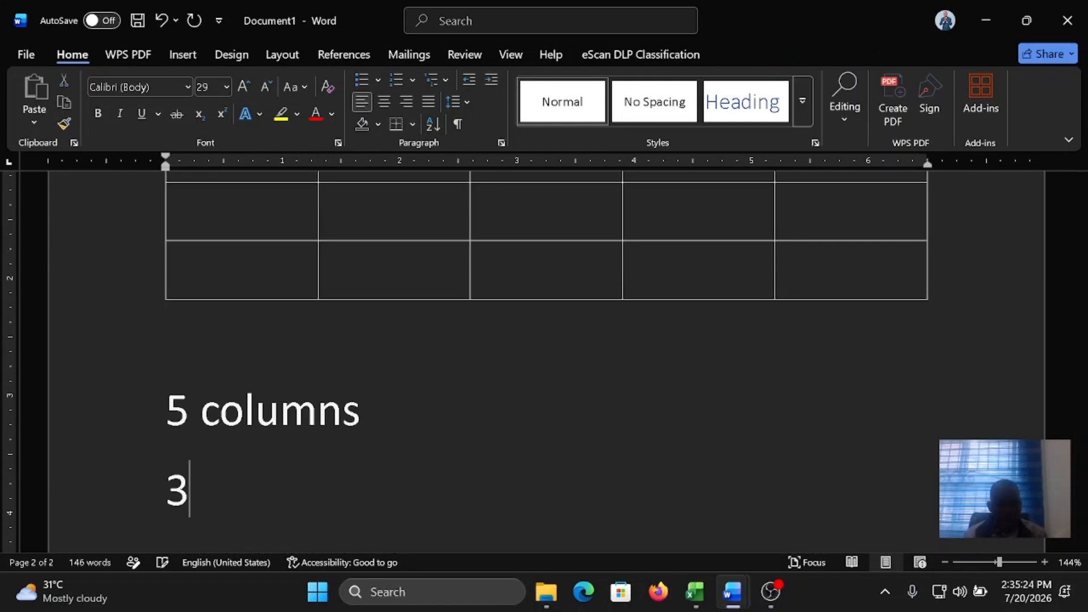
text( rows)
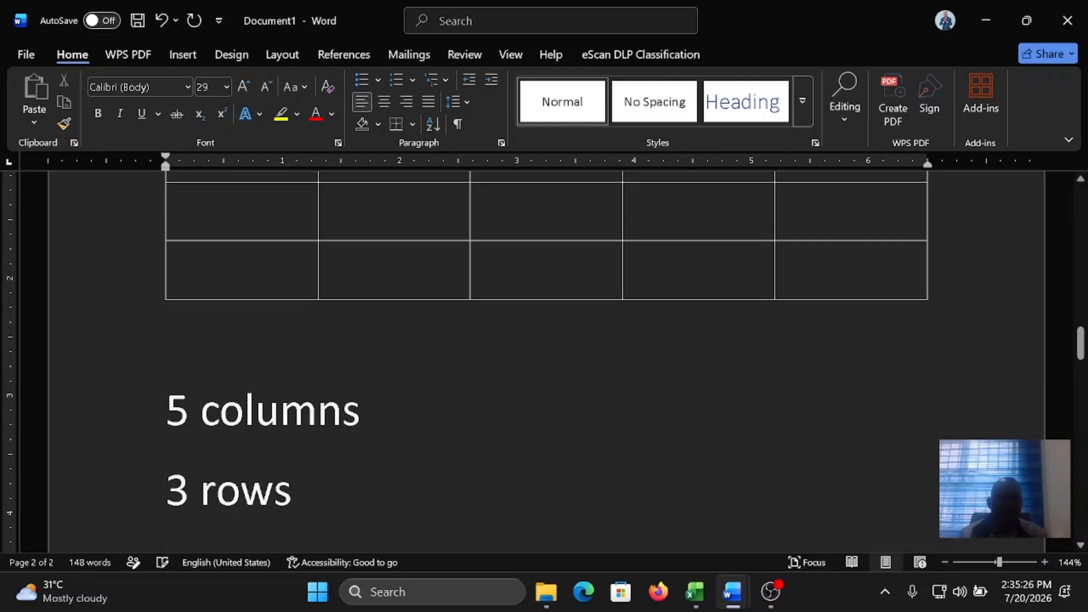
Step: Insert a second table with 3 columns and 4 rows on a new line between the first table and the "5 columns" line
scroll(544, 340, up, 2)
scroll(544, 340, up, 2)
scroll(544, 340, down, 1)
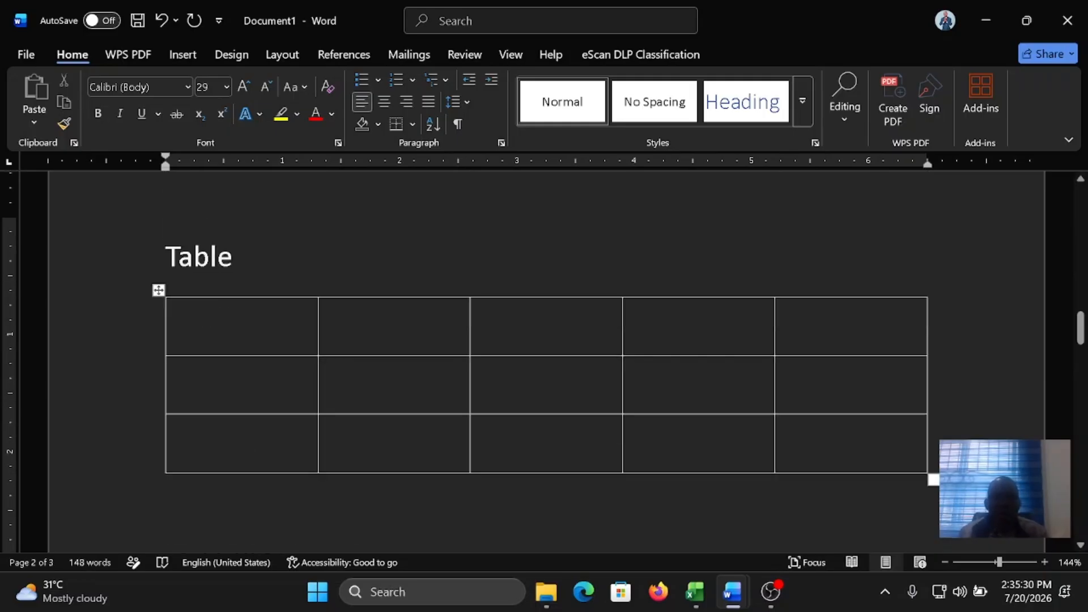
scroll(544, 363, down, 3)
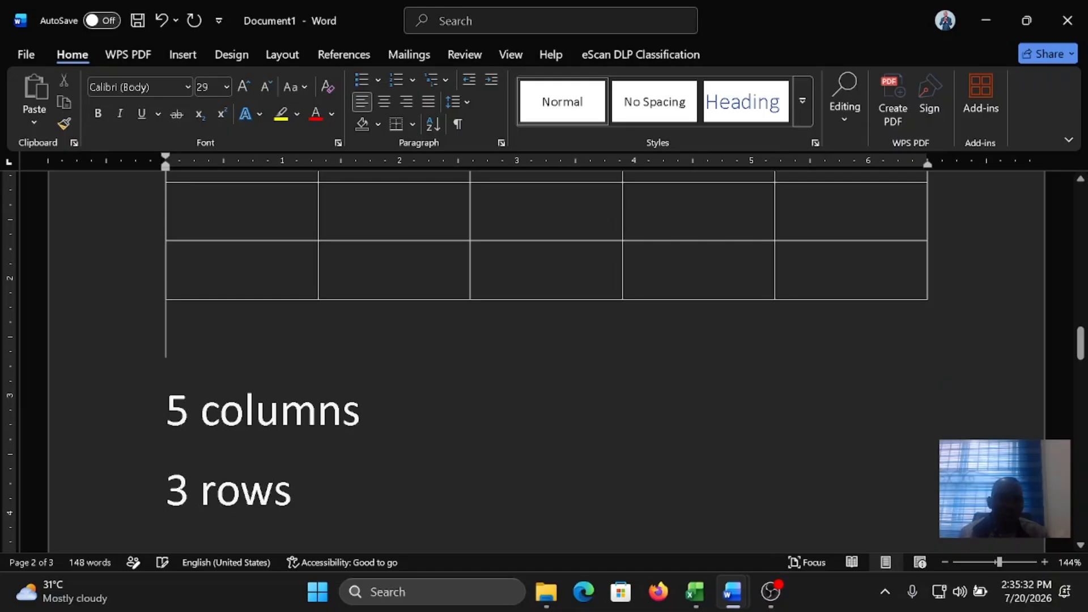
key(Return)
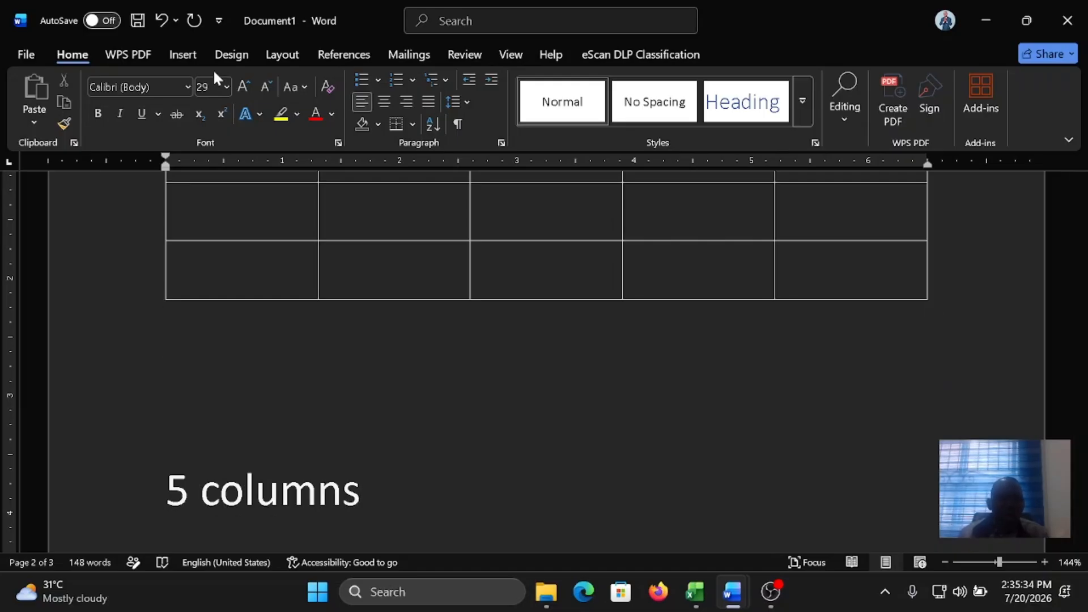
click(192, 55)
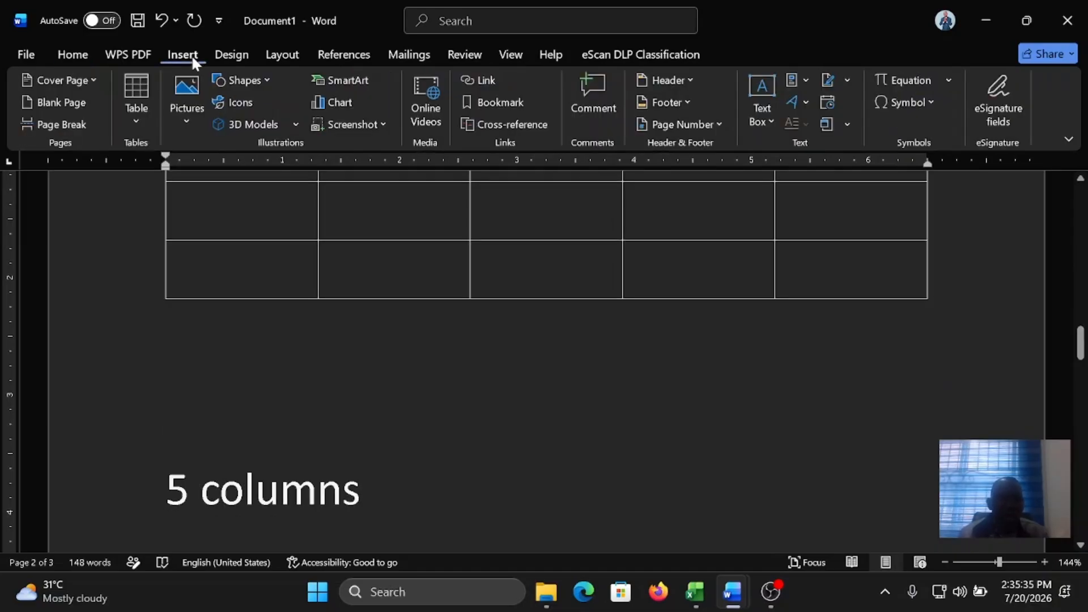
click(140, 114)
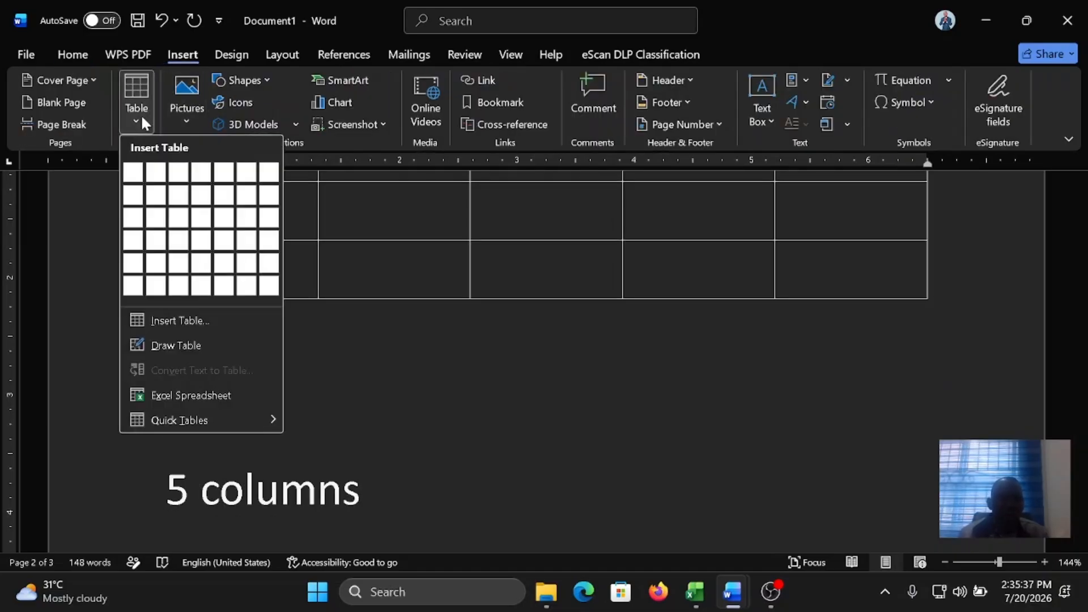
click(196, 317)
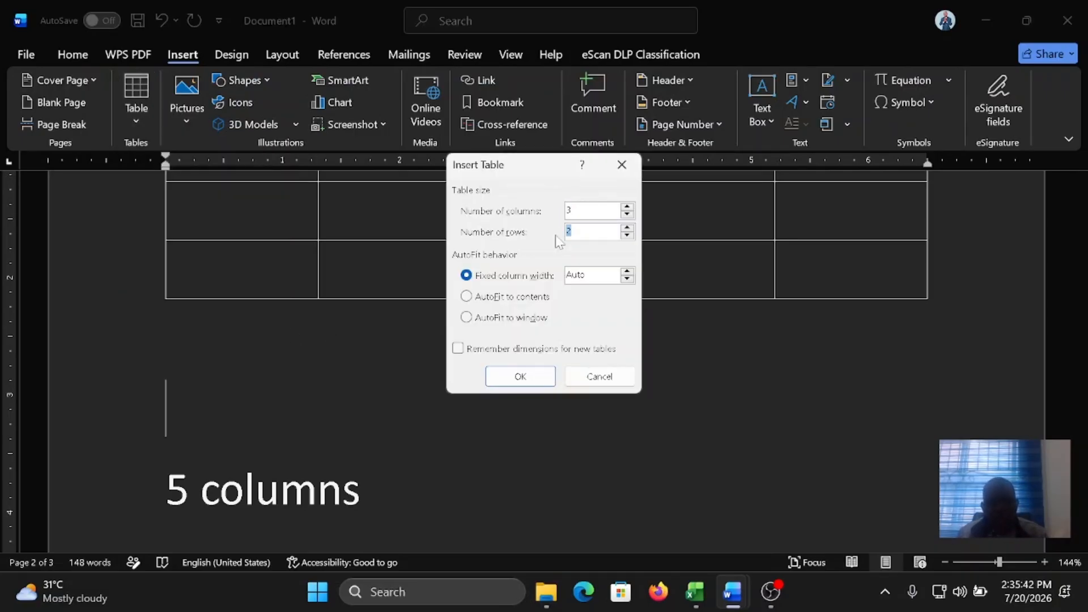
click(546, 376)
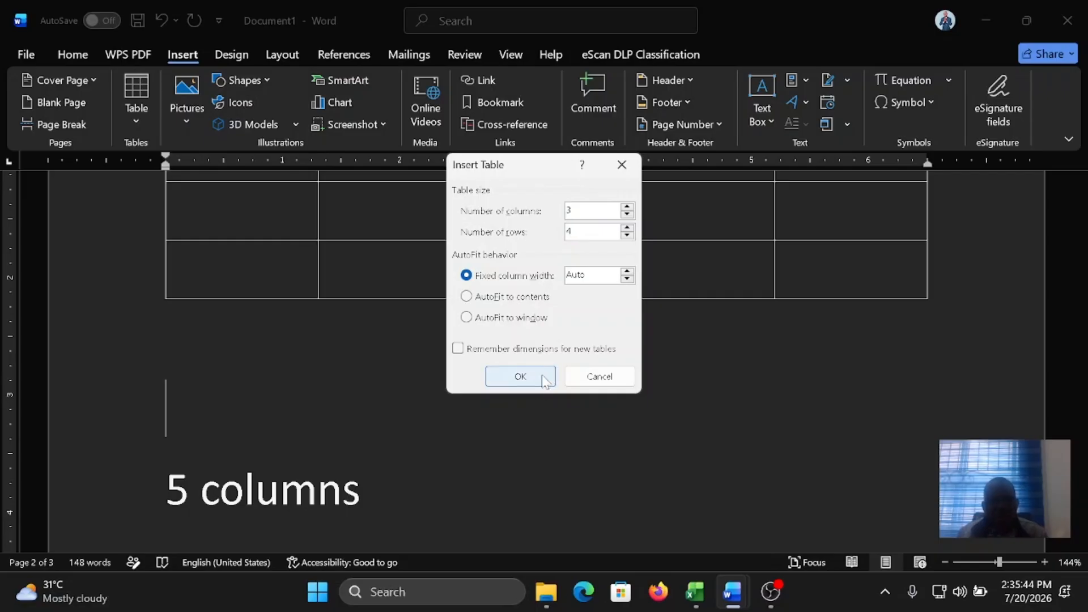
Step: Enter the headers "s/n" and "items" in the first two cells of the first table's header row
scroll(546, 363, down, 2)
scroll(546, 362, up, 3)
scroll(546, 363, up, 3)
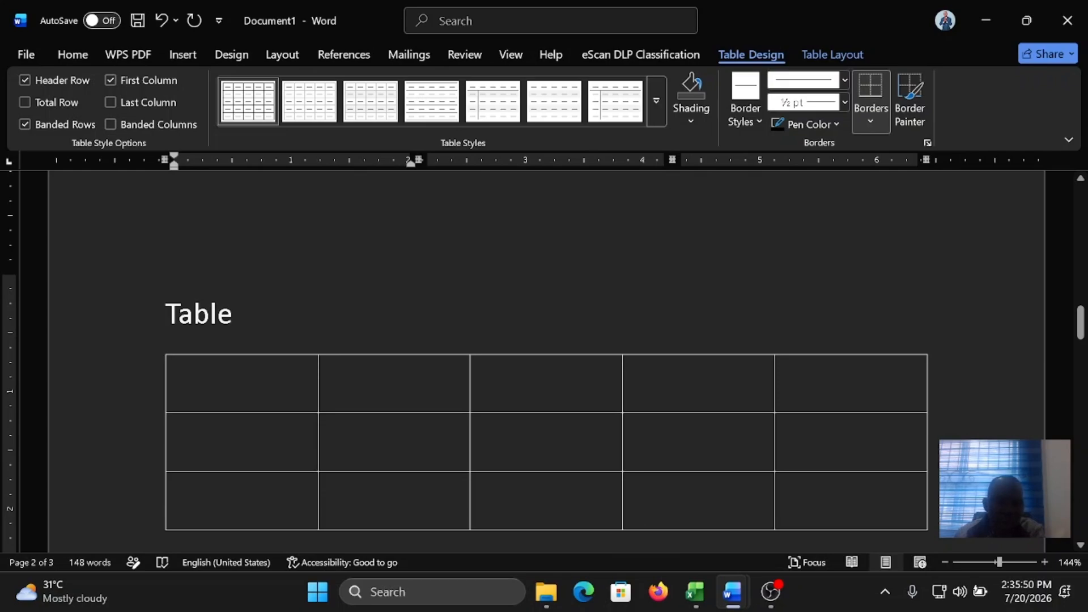
click(262, 409)
text(s/m)
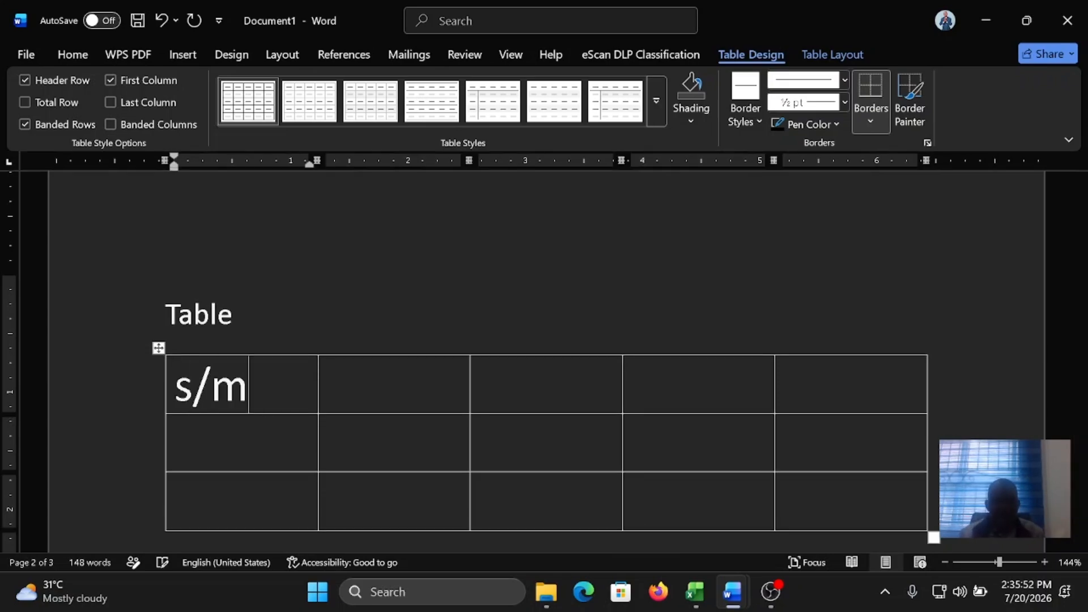
key(BackSpace)
text(n)
key(Tab)
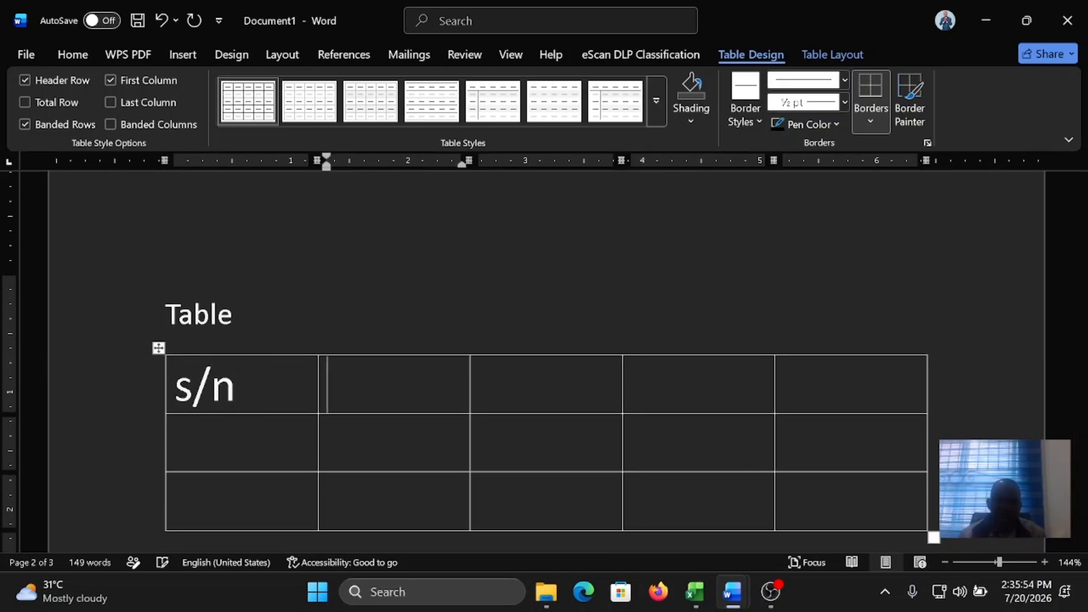
text(itmes)
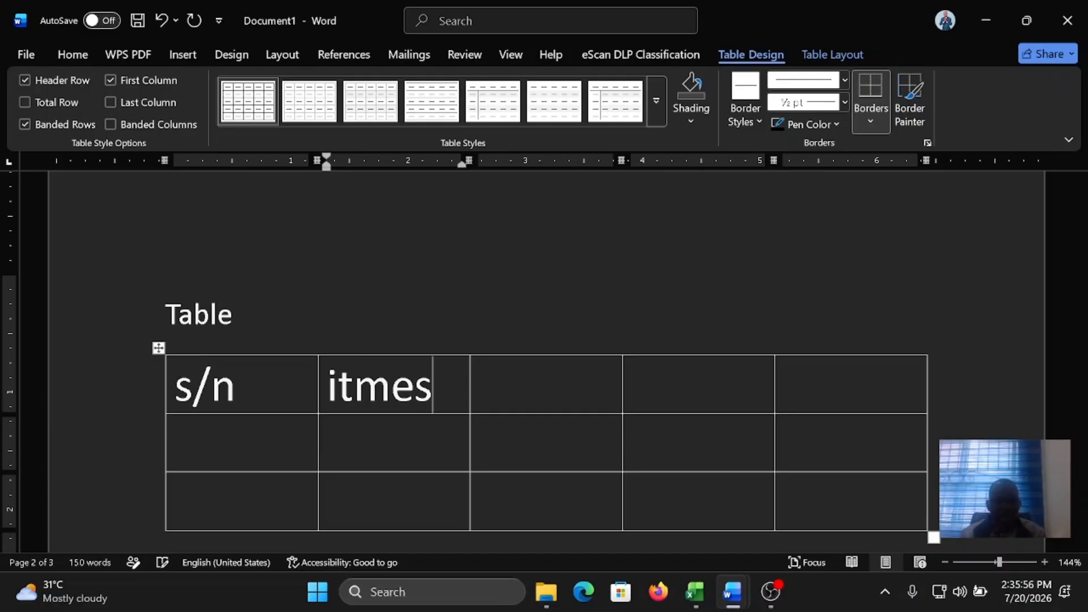
key(BackSpace)
key(BackSpace)
key(BackSpace)
text(ems)
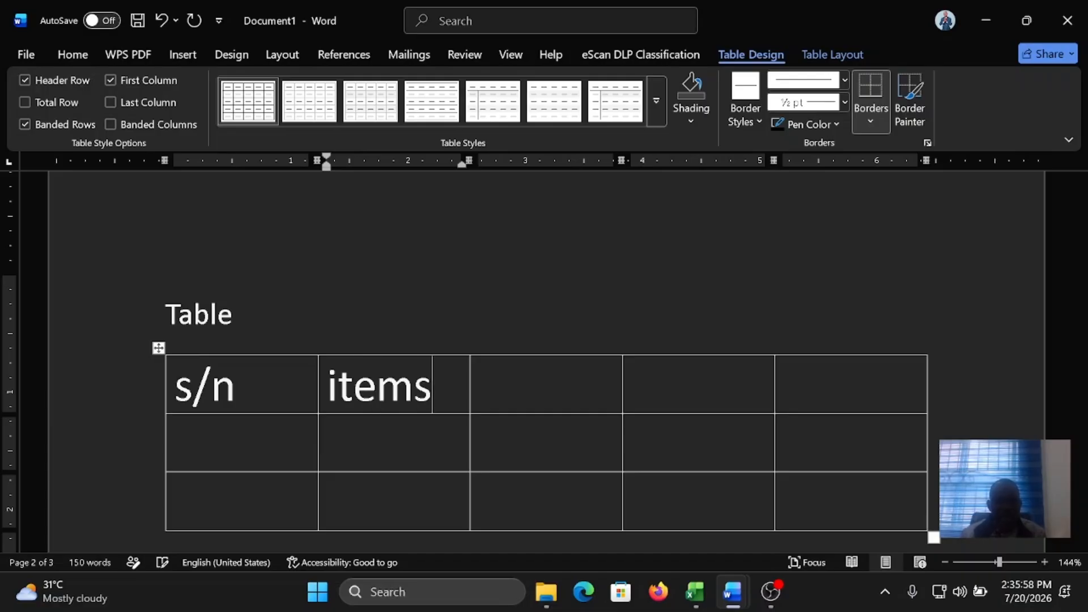
Step: Number the two rows below the s/n header 1 and 2
scroll(544, 363, down, 2)
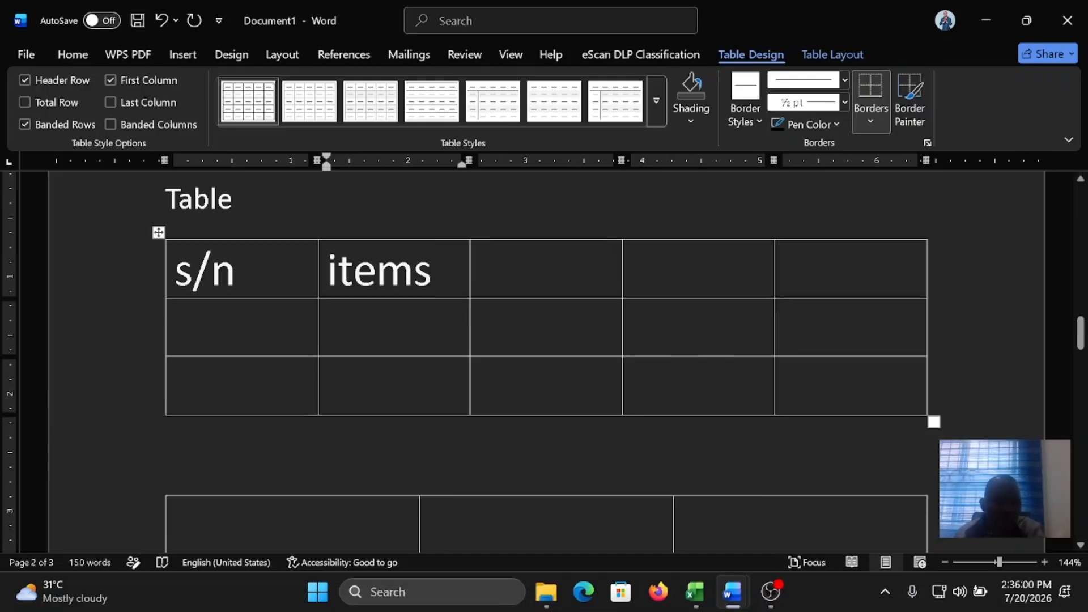
click(213, 316)
text(1)
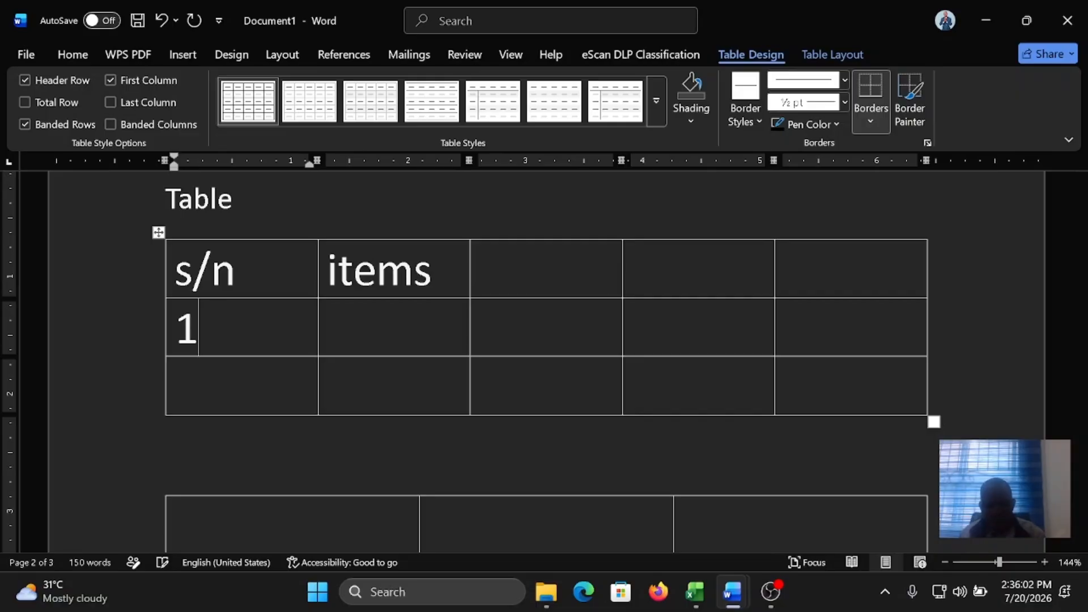
key(Down)
text(2)
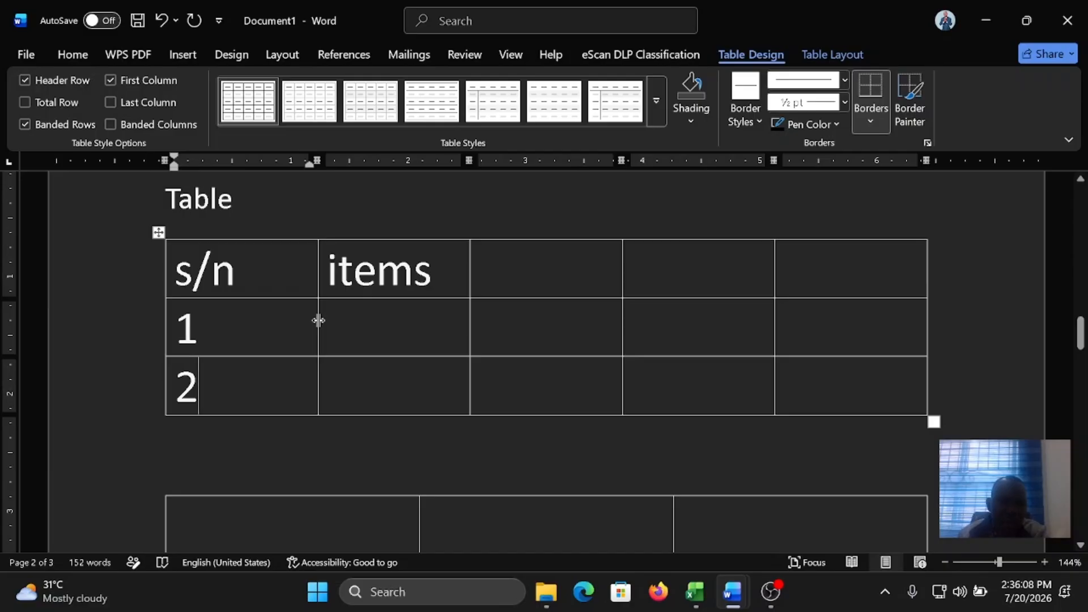
Step: Narrow the s/n column to fit its text, widen the items column, and move the border between the third and fourth columns slightly right
drag(318, 321, 250, 324)
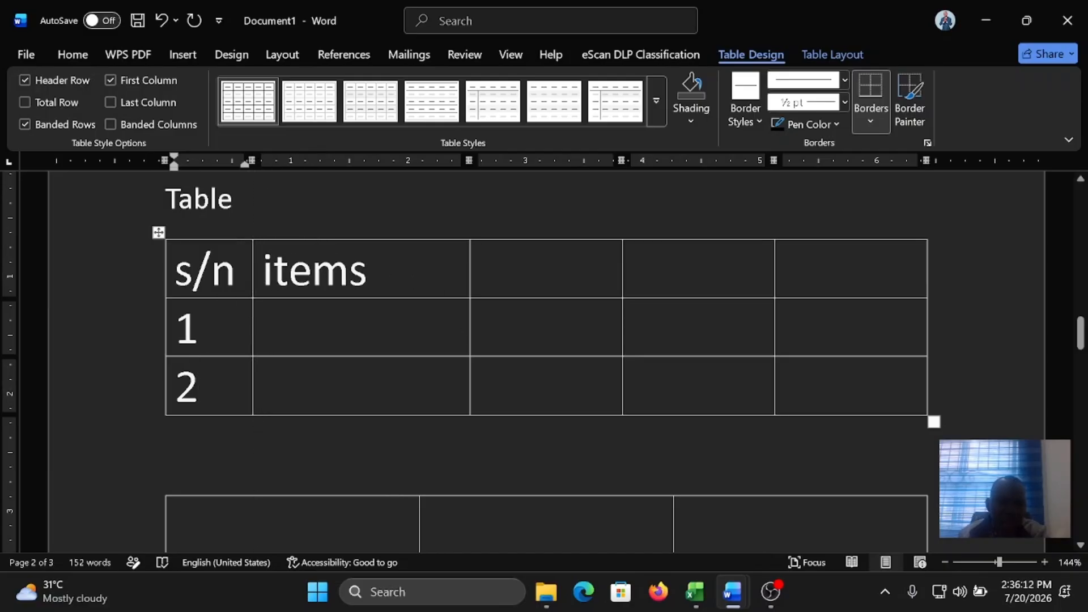
drag(470, 328, 524, 329)
drag(622, 332, 641, 352)
Step: Fill the items cell of row 1 with three lines of sample text: "Hdhdhdhd", "Djddhd" and "djjdjd"
click(263, 328)
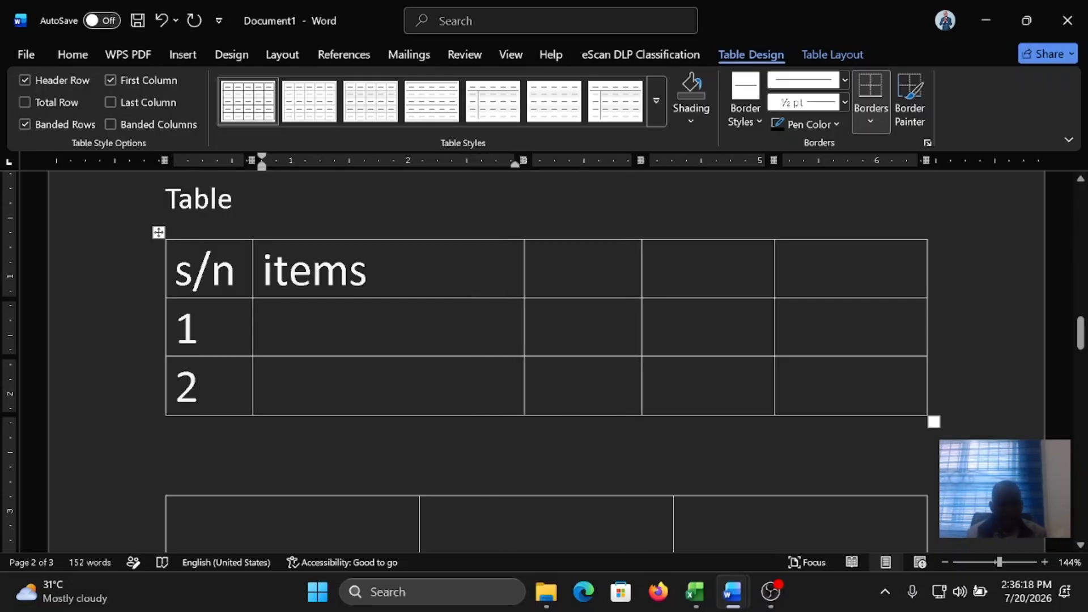
text(hdhdhd Djddhd)
key(Return)
text(djddhd)
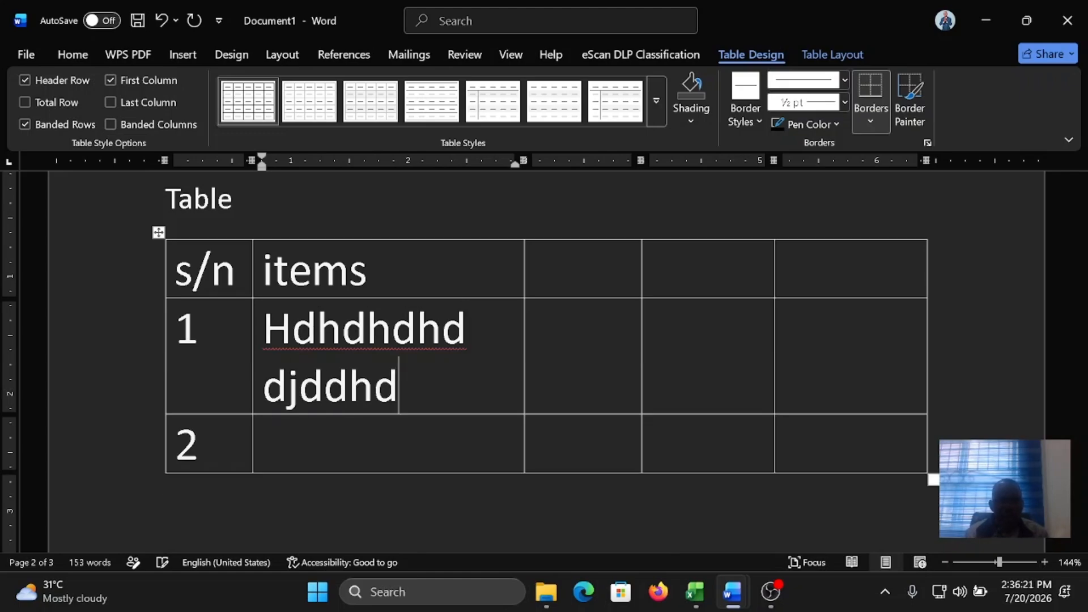
key(Return)
text(djjdjd)
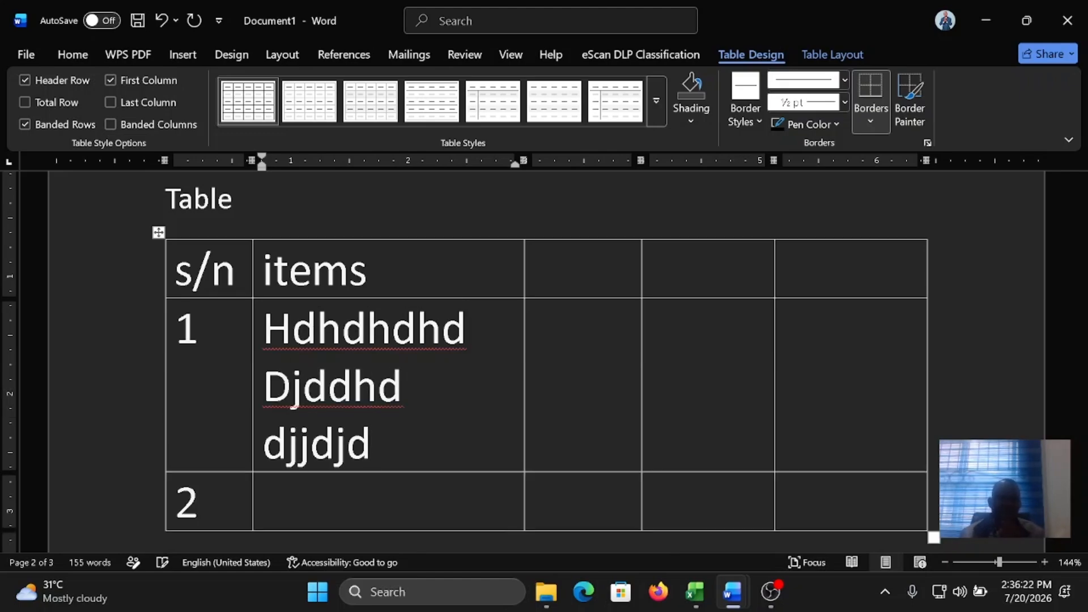
Step: Replace the "5 columns" and "3 rows" lines below the second table with "Merge cells" followed by a new line
scroll(365, 300, down, 3)
scroll(544, 363, down, 3)
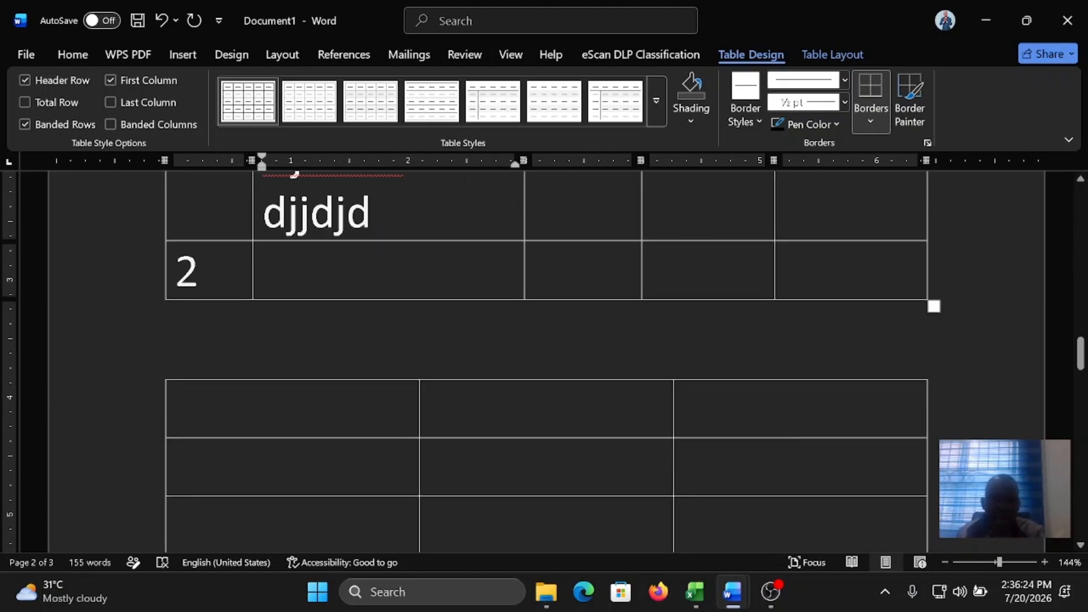
scroll(544, 363, up, 6)
scroll(544, 362, down, 15)
drag(306, 457, 170, 380)
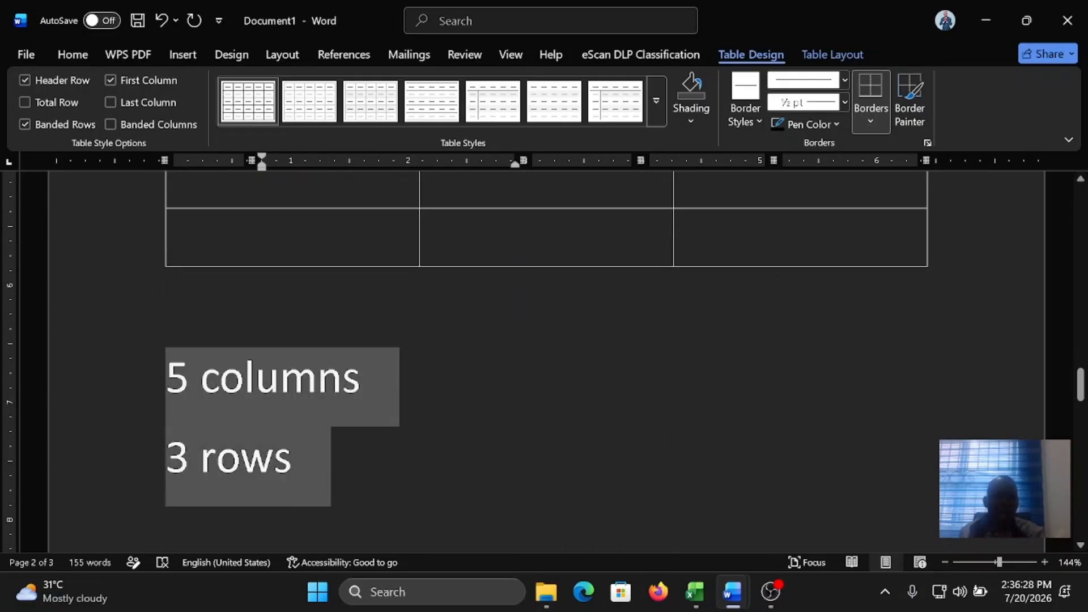
text(Merge cel)
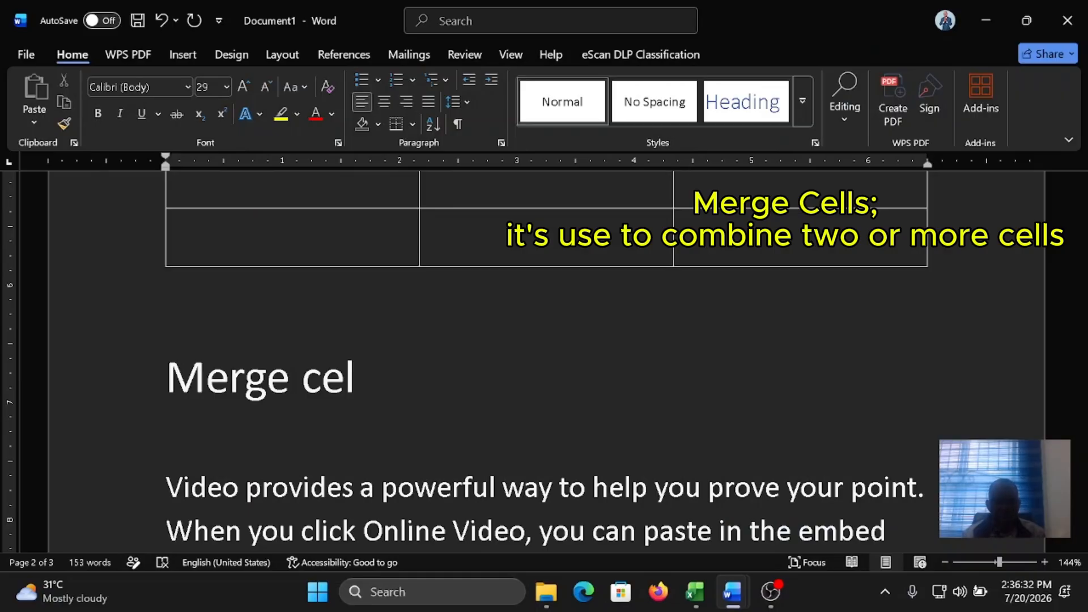
text(ls)
key(Return)
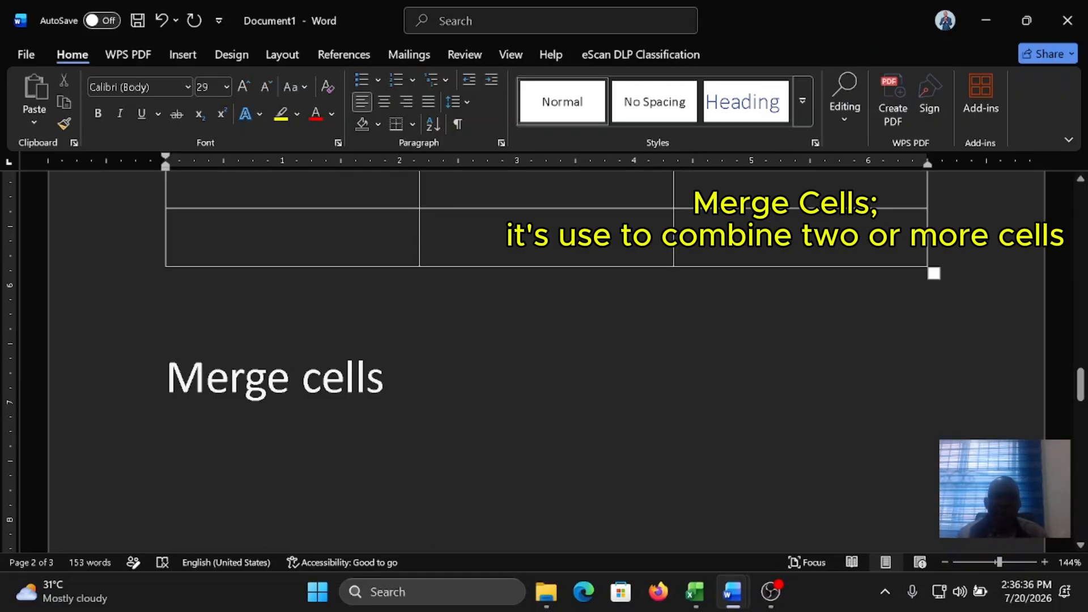
Step: Fill the last row of the second table with the numbers 1, 2 and 3, one per cell
scroll(418, 252, up, 2)
scroll(419, 253, down, 2)
scroll(419, 252, up, 2)
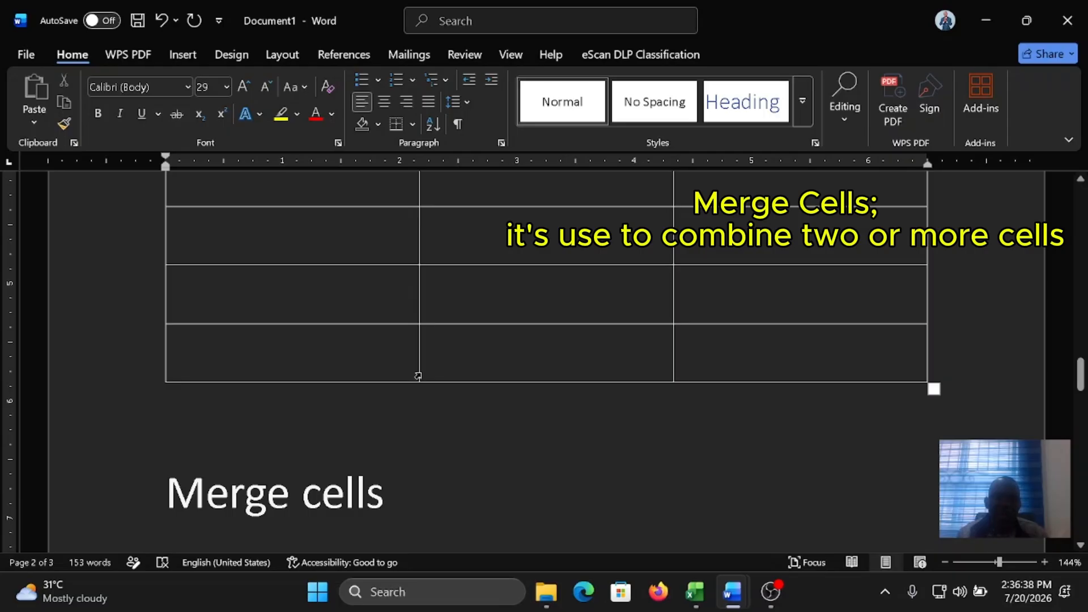
click(175, 354)
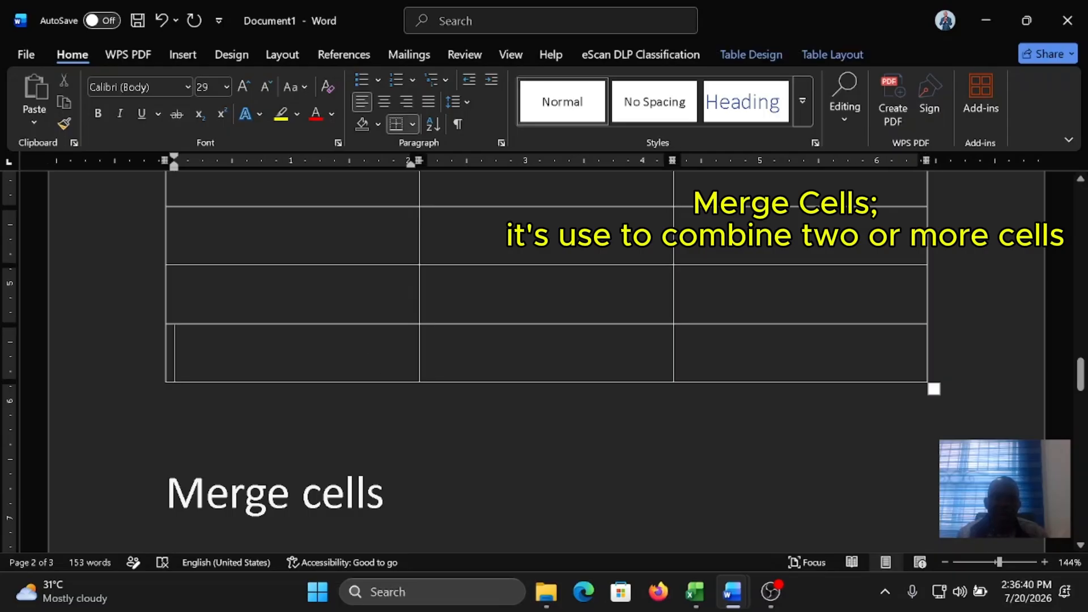
click(573, 359)
click(294, 363)
text(1)
key(Tab)
text(2)
key(Tab)
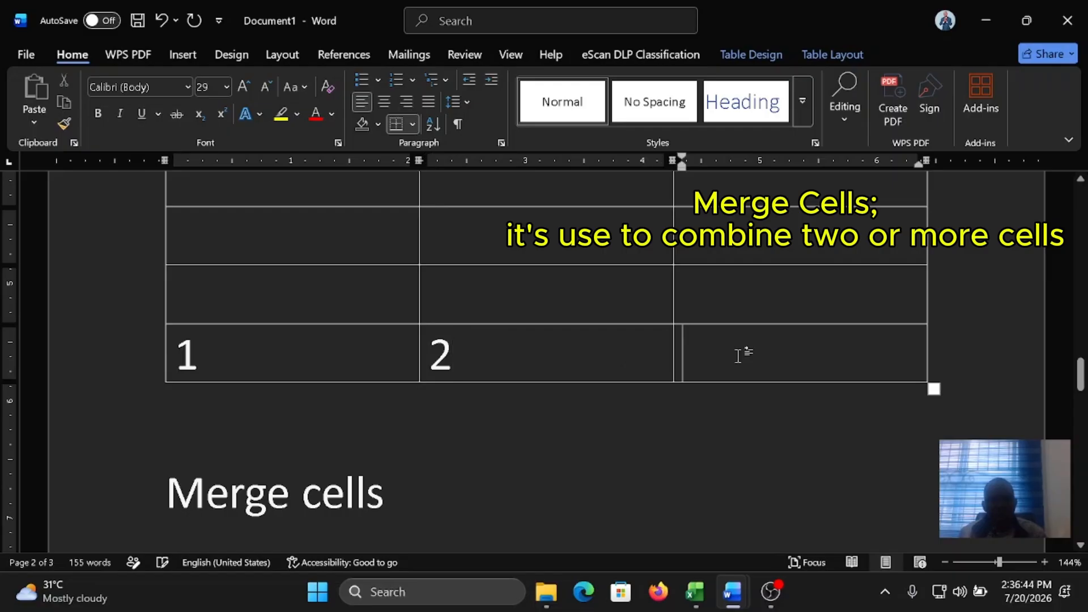
text(3)
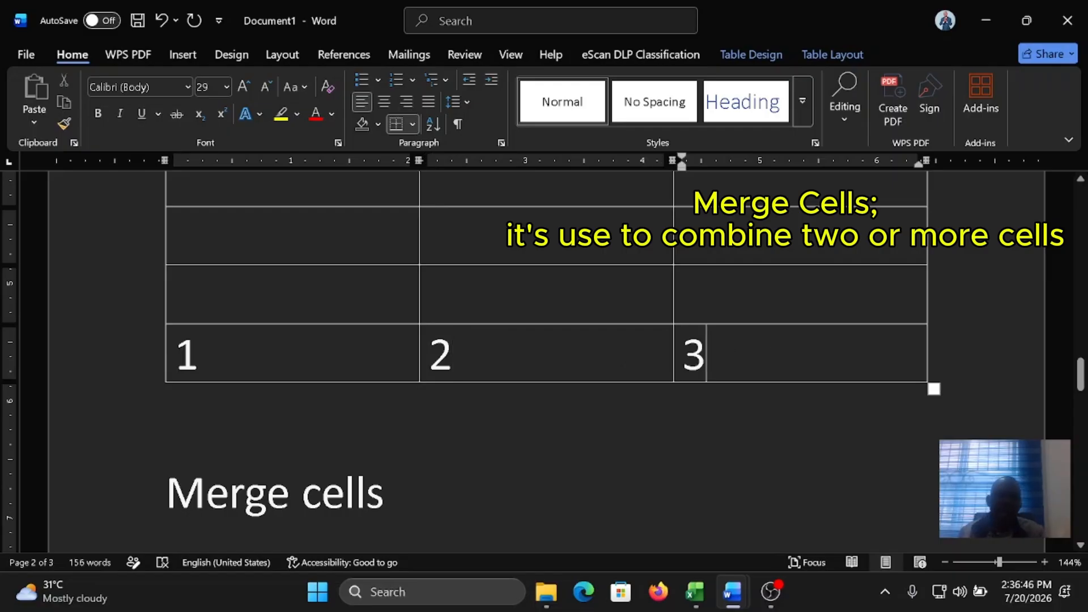
Step: Merge the second table's last-row cells containing 1 and 2 into one cell and delete the numbers in it
drag(187, 355, 458, 349)
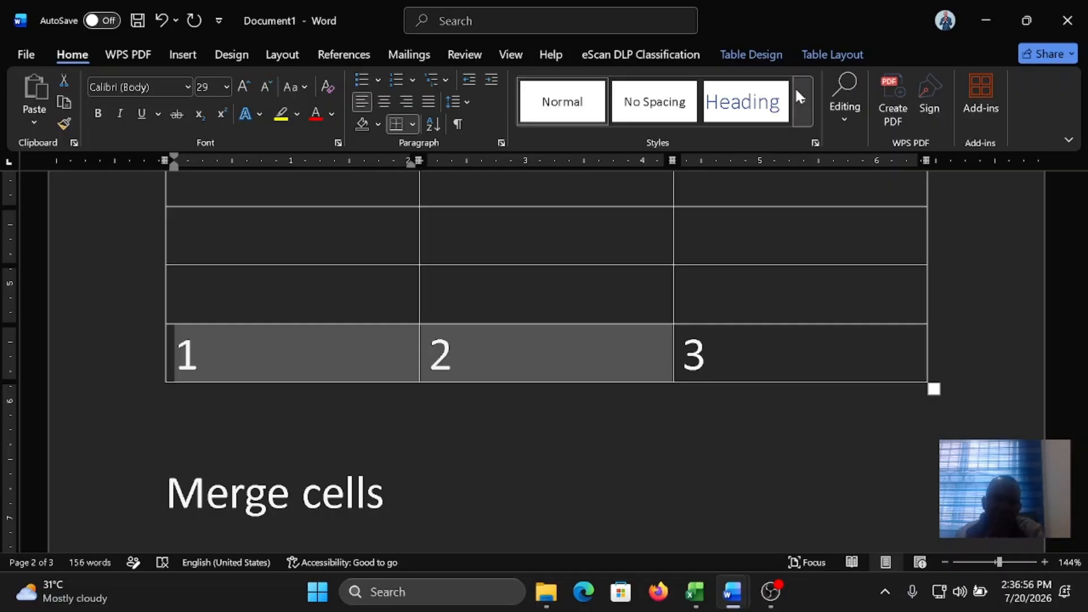
click(831, 55)
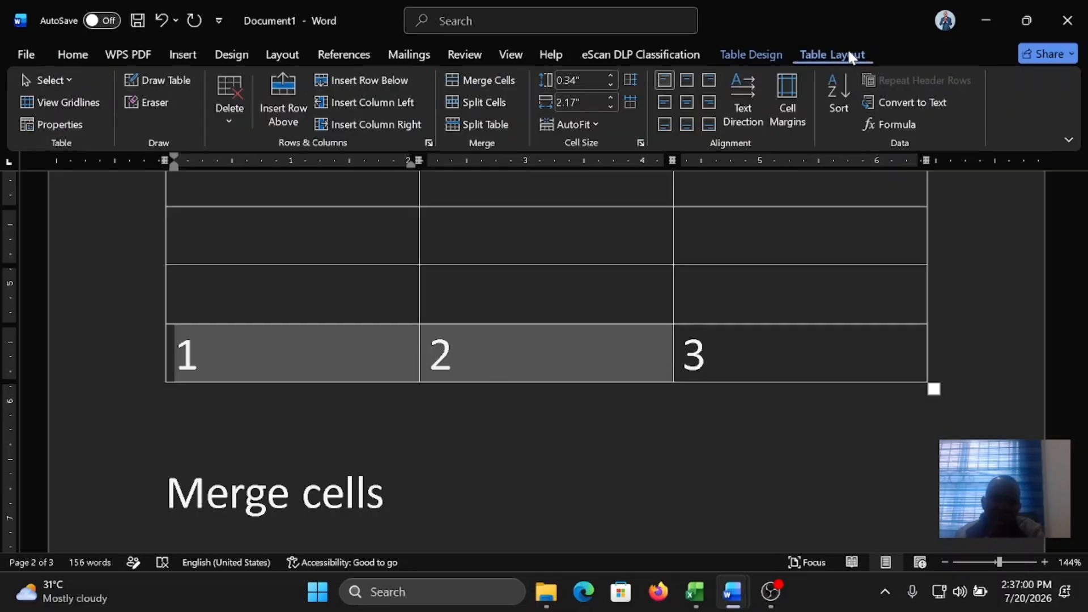
click(492, 80)
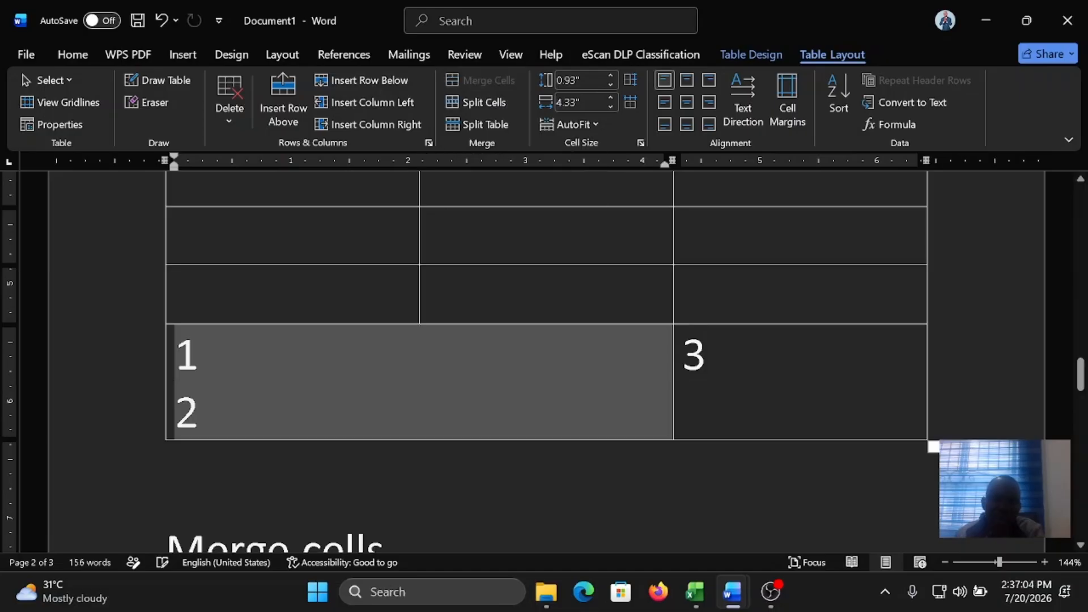
click(357, 369)
drag(204, 416, 175, 359)
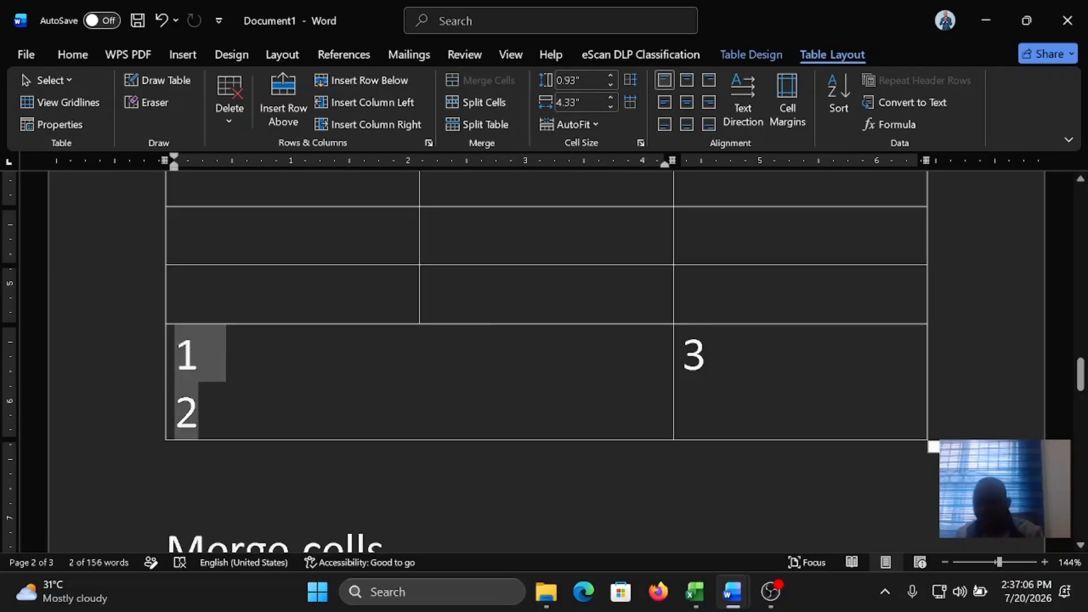
key(Delete)
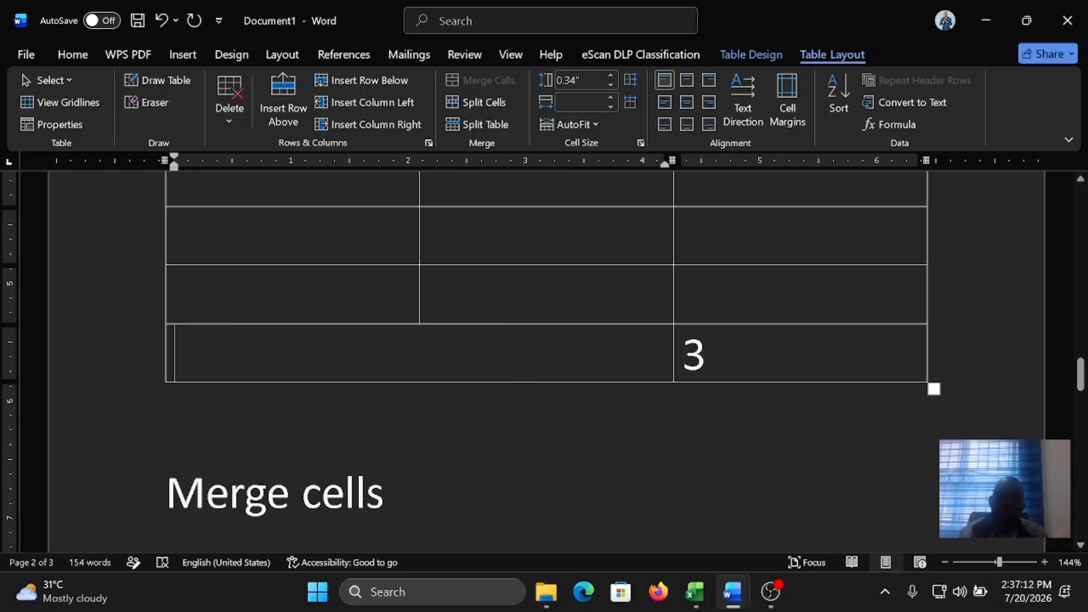
Step: Merge the middle column's cells in the second and third rows of the second table
scroll(487, 356, up, 2)
drag(538, 351, 539, 411)
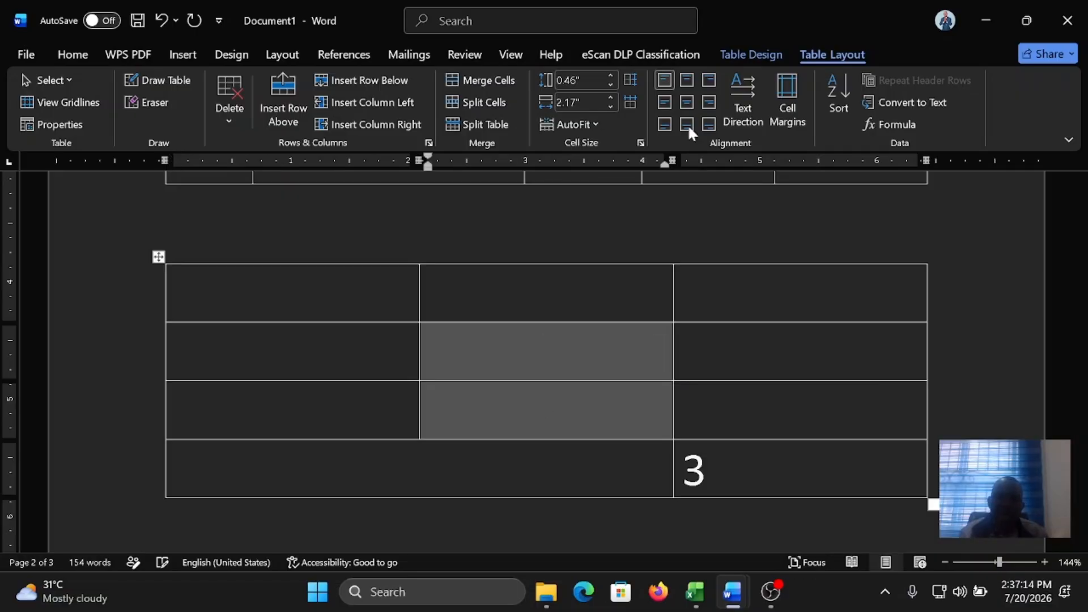
click(499, 81)
click(518, 373)
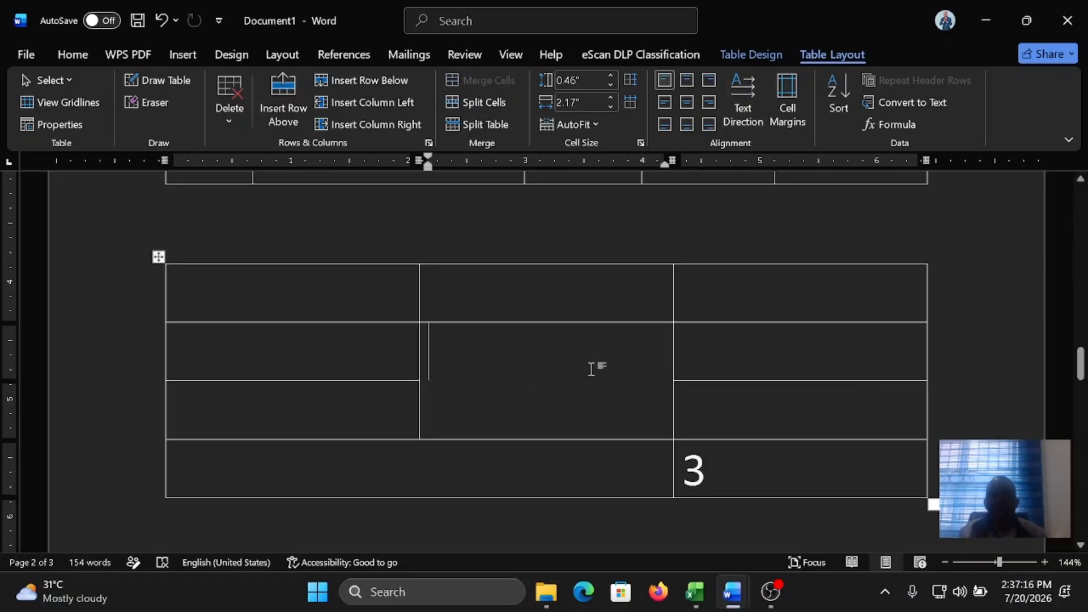
Step: Add a new row at the end of the s/n and items table and number it 3
scroll(590, 368, up, 11)
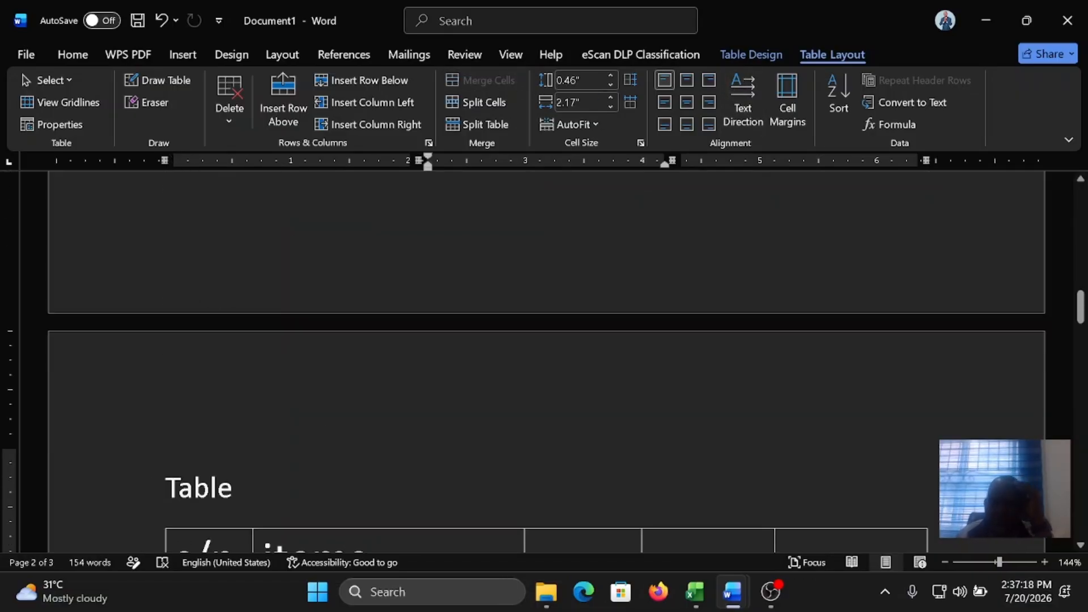
scroll(591, 369, down, 5)
scroll(544, 363, down, 6)
scroll(544, 362, up, 2)
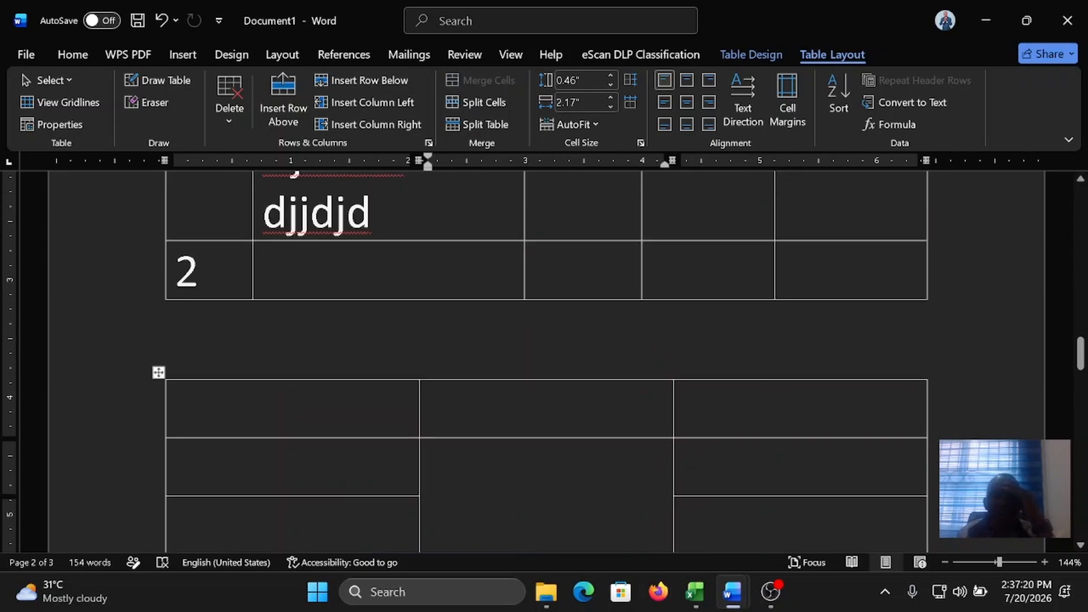
scroll(544, 362, up, 2)
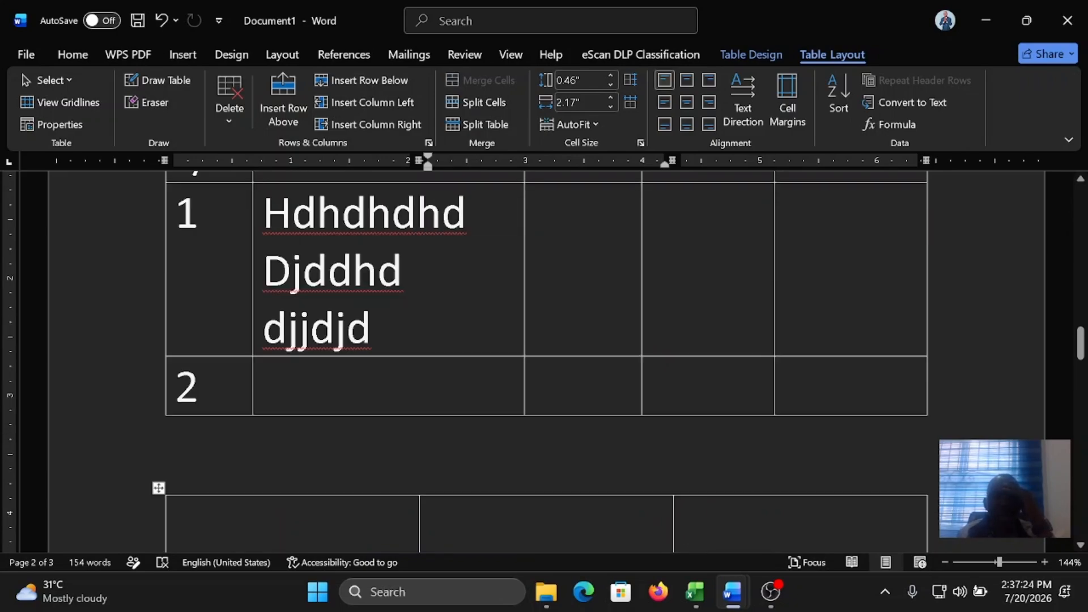
click(283, 386)
click(932, 386)
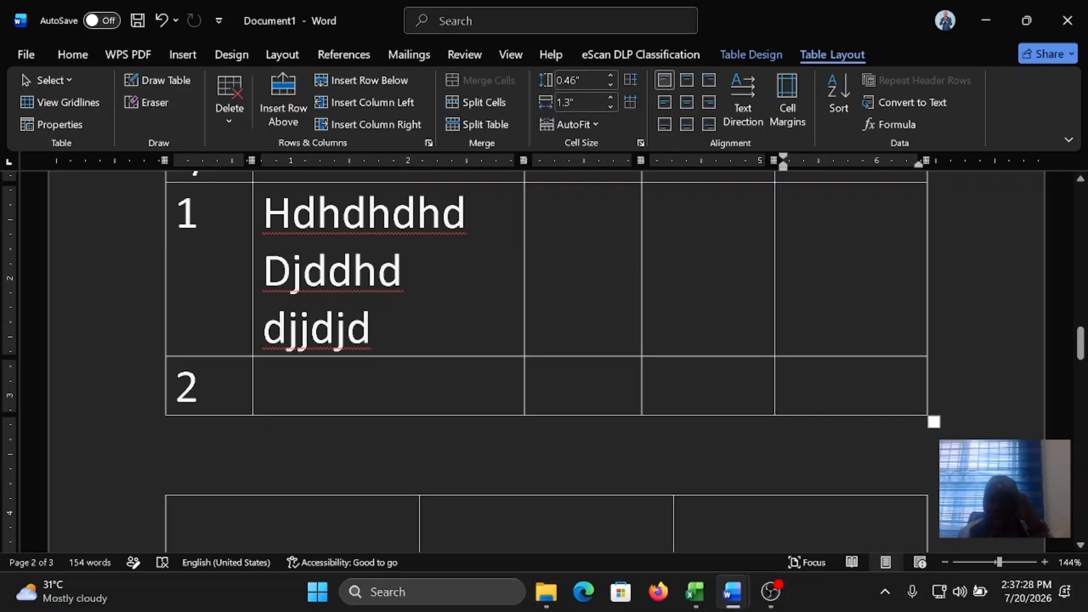
key(Return)
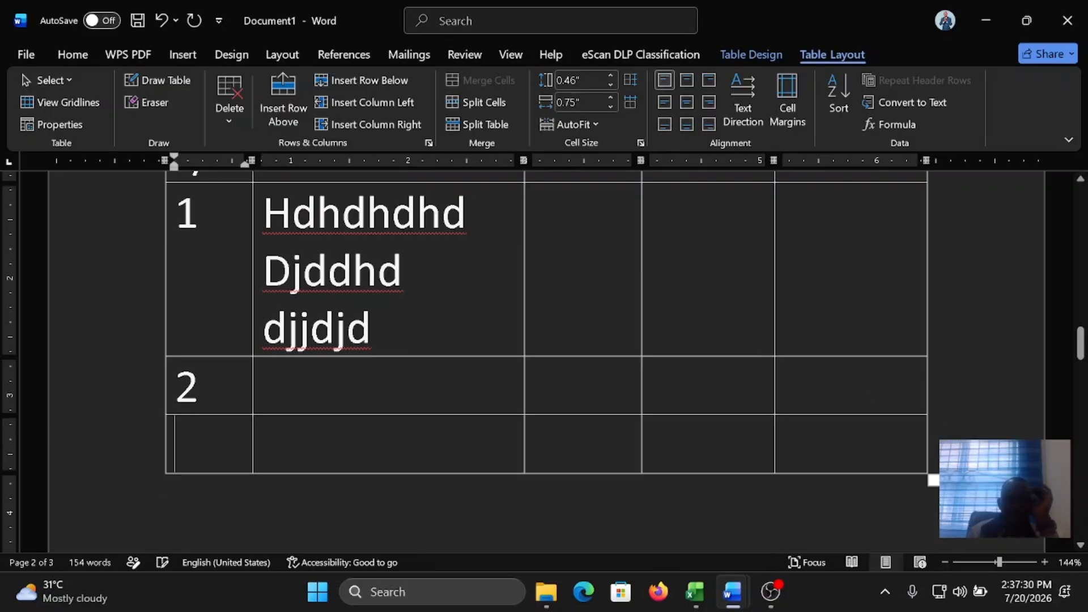
text(3)
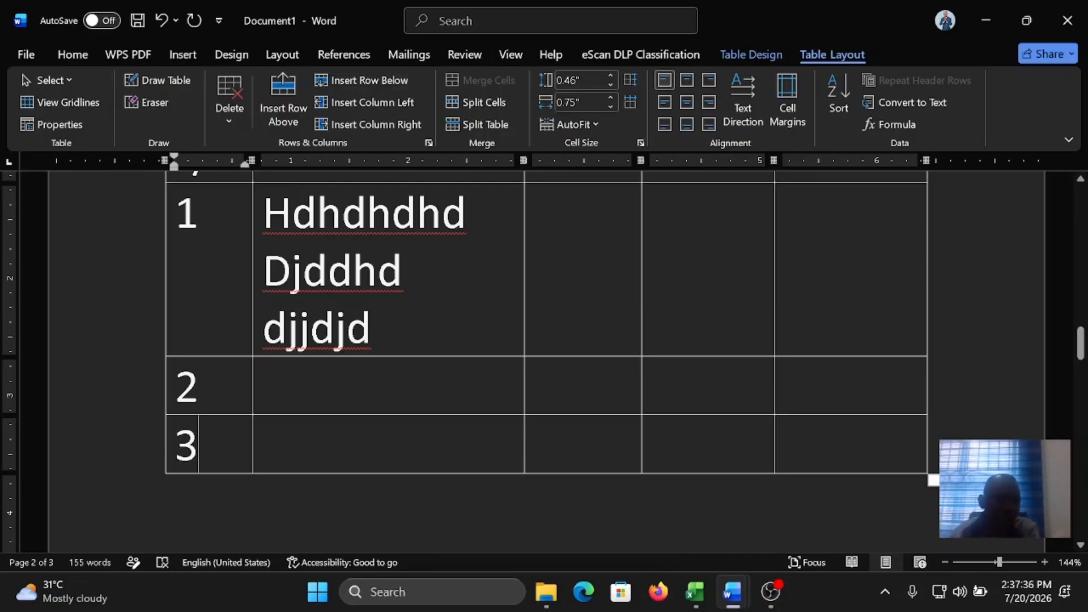
Step: Look back over the lists and both tables made so far in the document
scroll(546, 362, up, 1)
scroll(546, 361, down, 1)
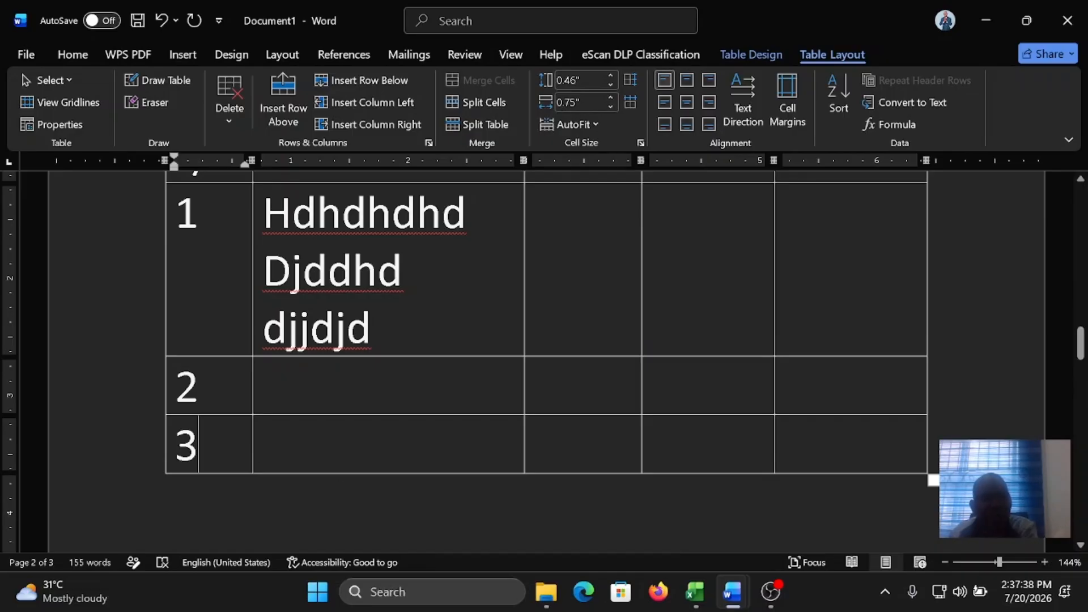
scroll(546, 361, up, 2)
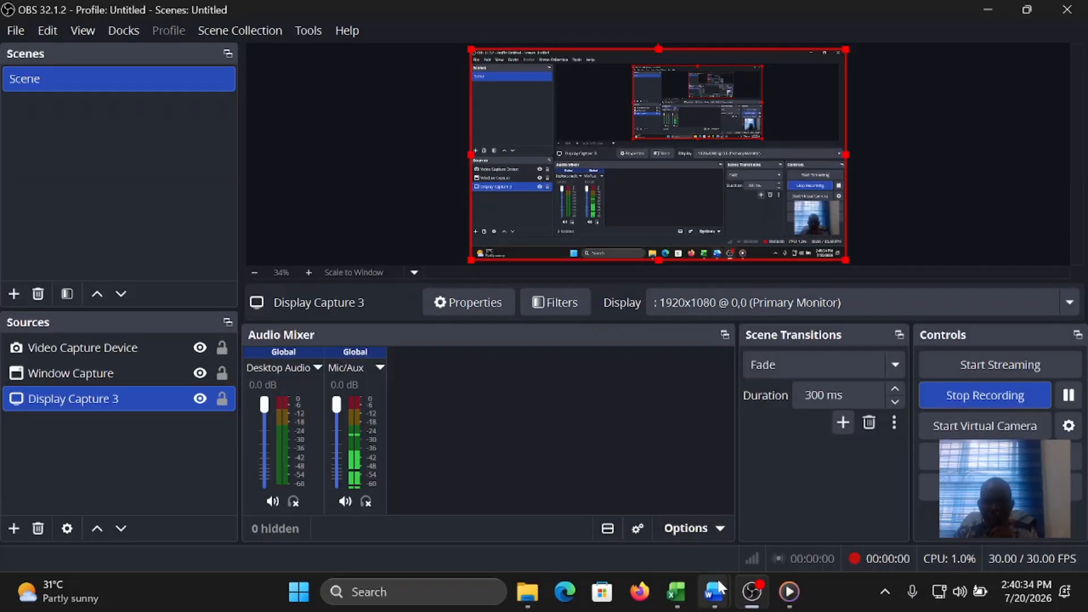
mouse_move(732, 580)
click(821, 525)
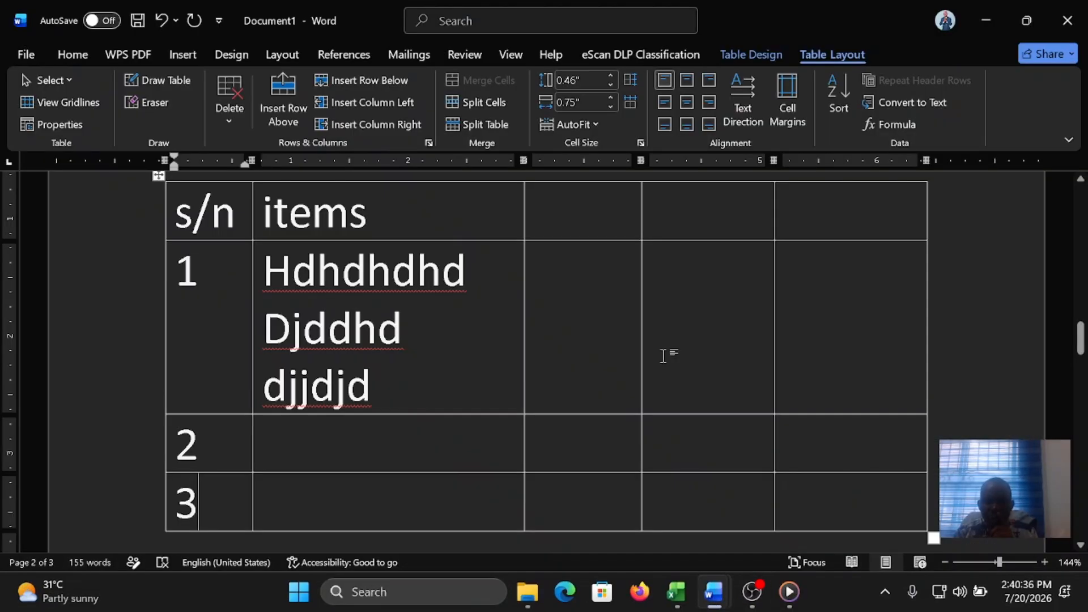
scroll(663, 355, down, 1)
scroll(663, 355, up, 10)
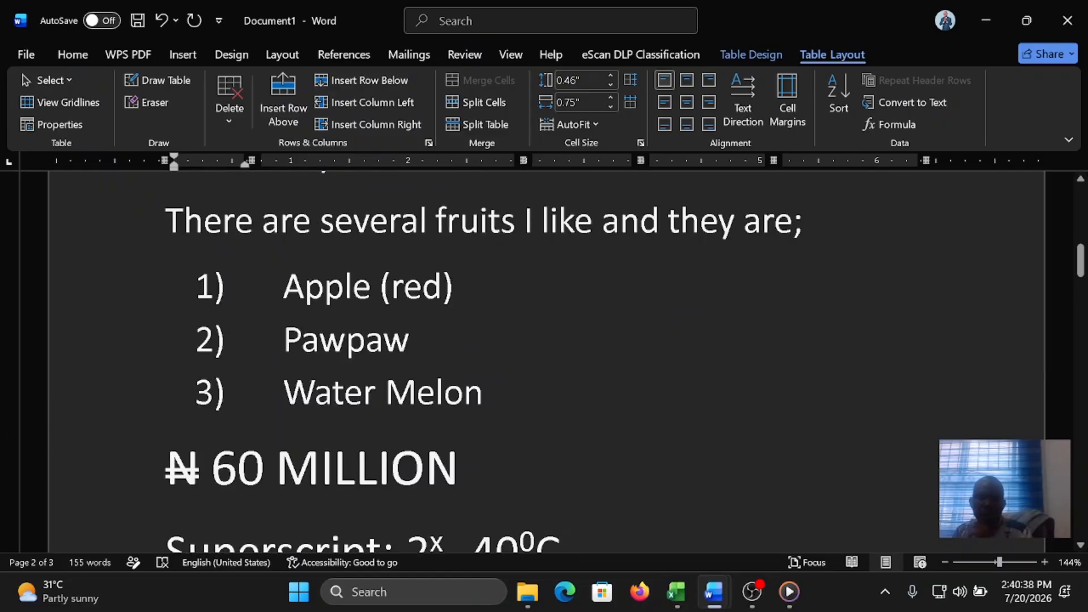
scroll(663, 356, up, 11)
scroll(663, 356, down, 8)
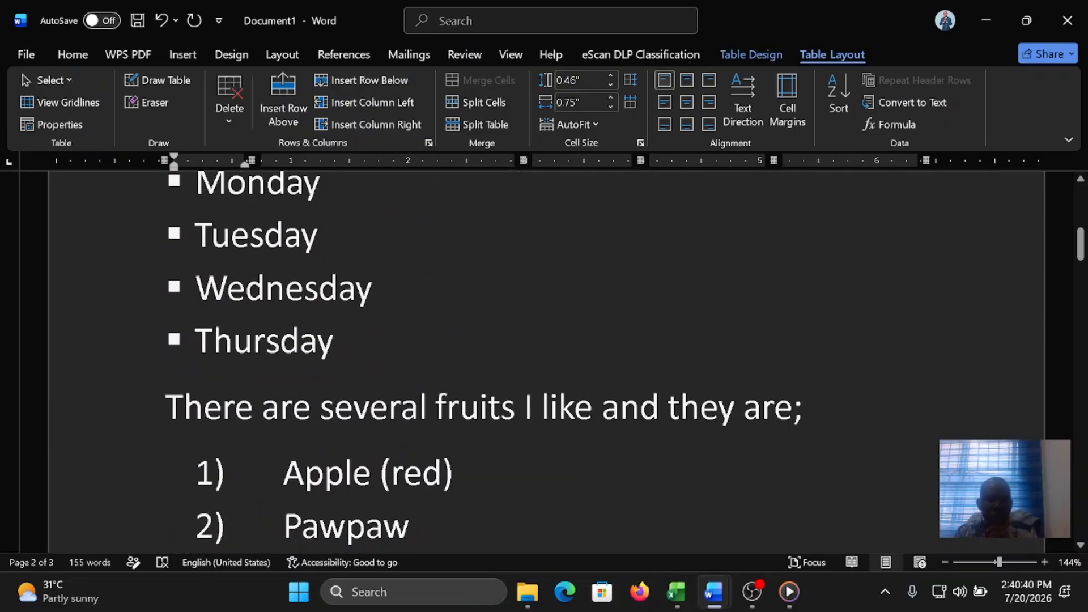
scroll(663, 356, down, 12)
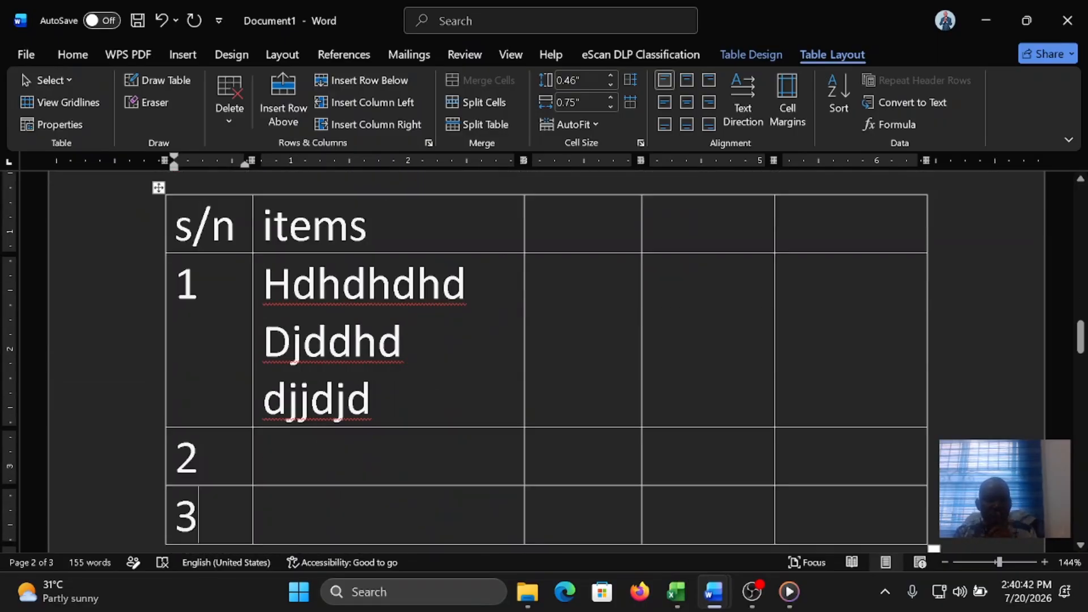
scroll(386, 369, down, 4)
scroll(544, 362, down, 10)
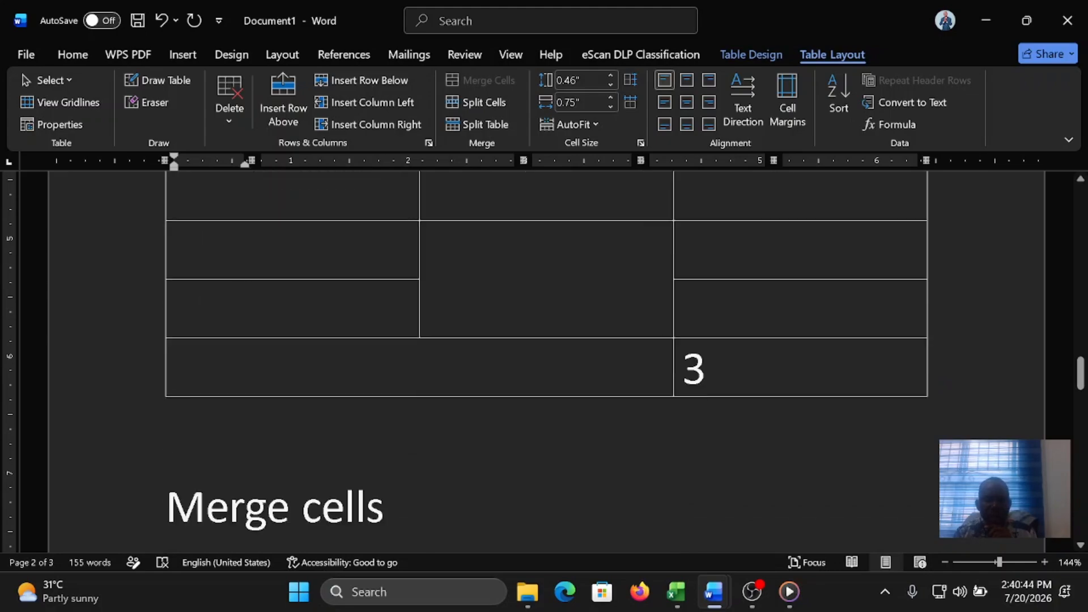
Step: Add the heading "Add Rows and Columns" after the first paragraph on page 3, with a blank line above and several below
scroll(544, 363, down, 7)
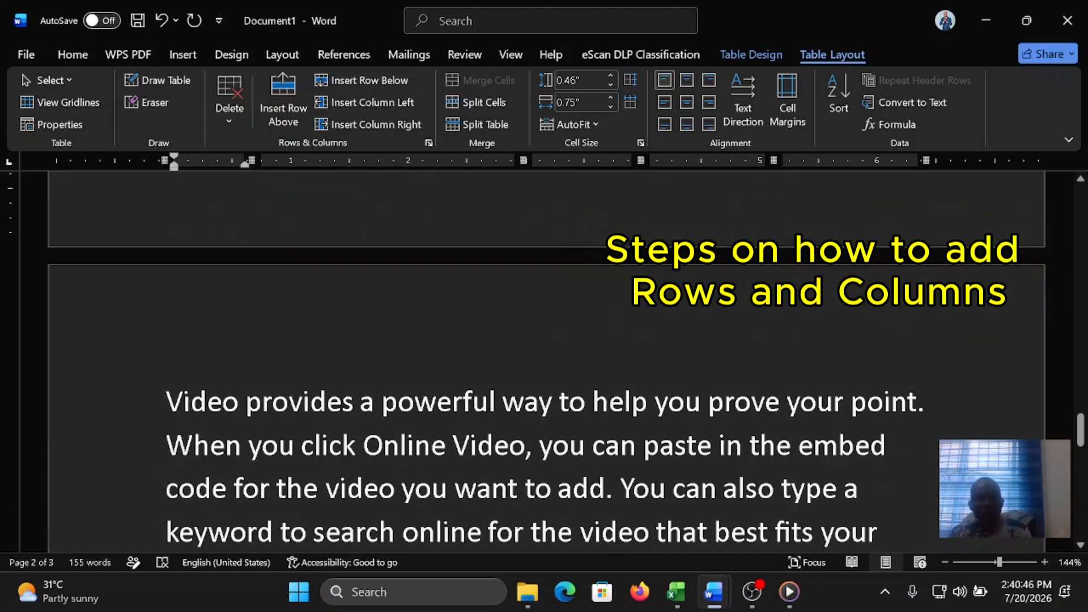
click(303, 287)
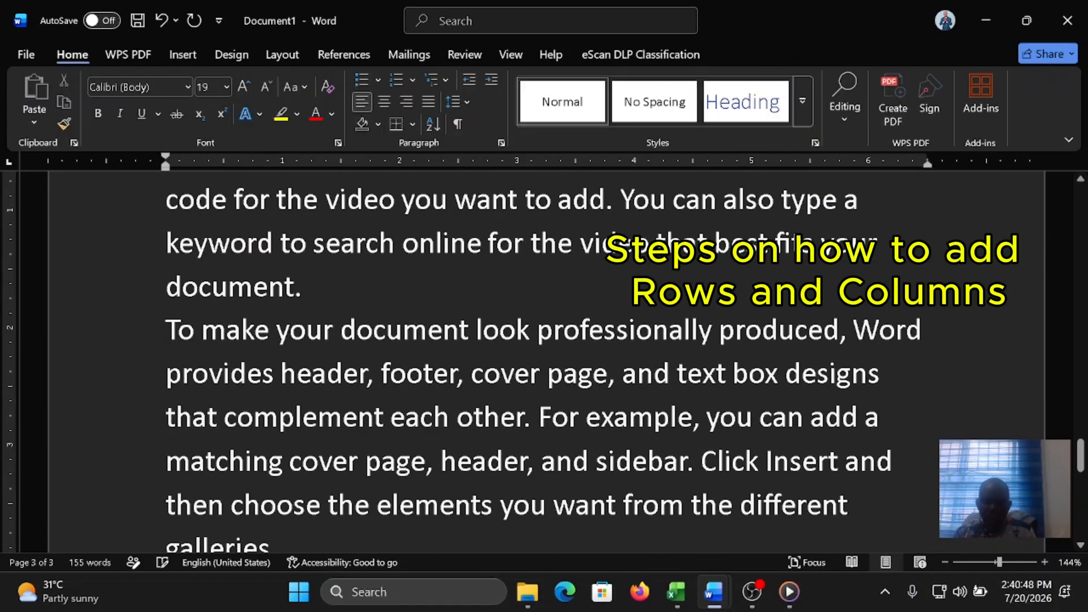
key(Return)
key(Return)
text(Add)
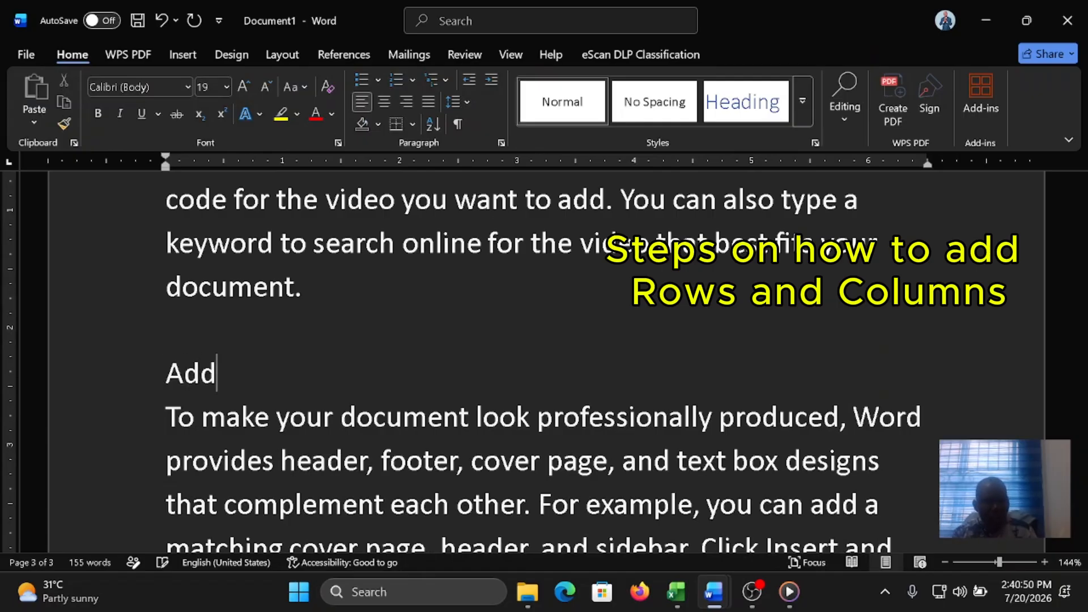
text( Rows)
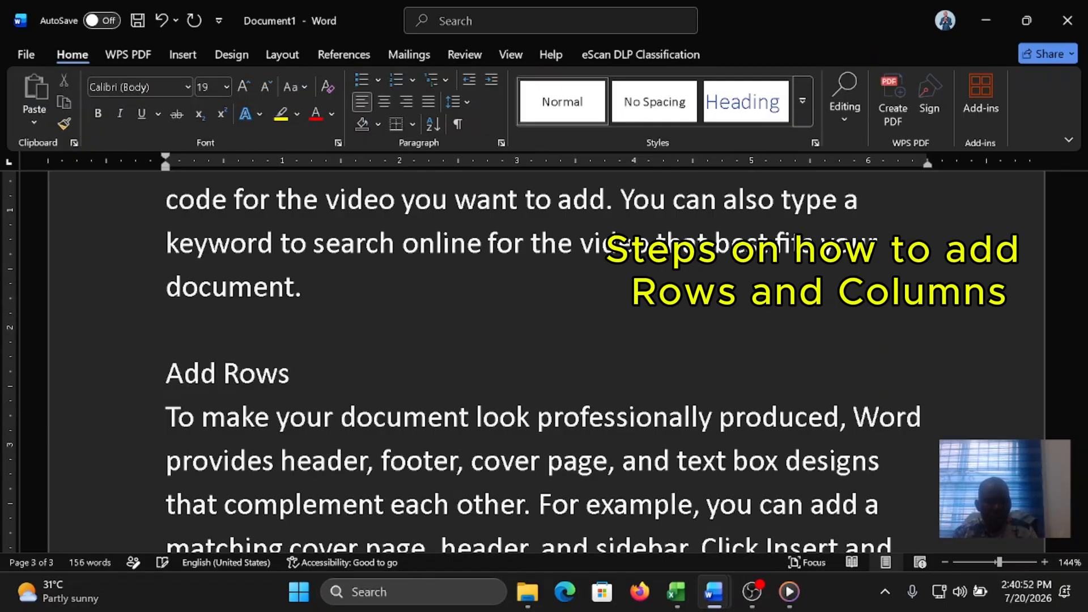
text( and Columns)
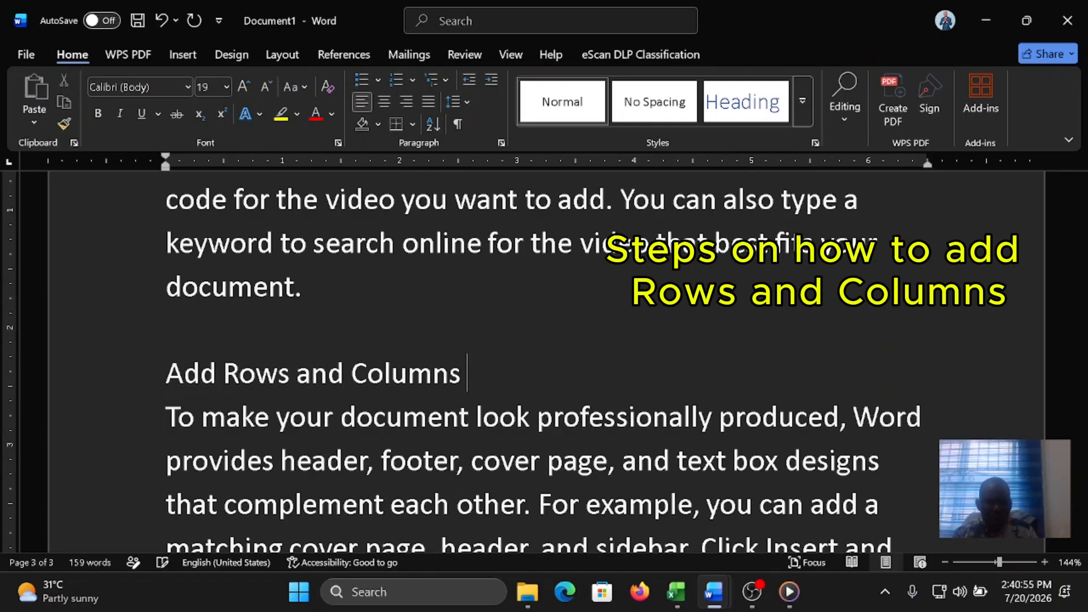
key(Return)
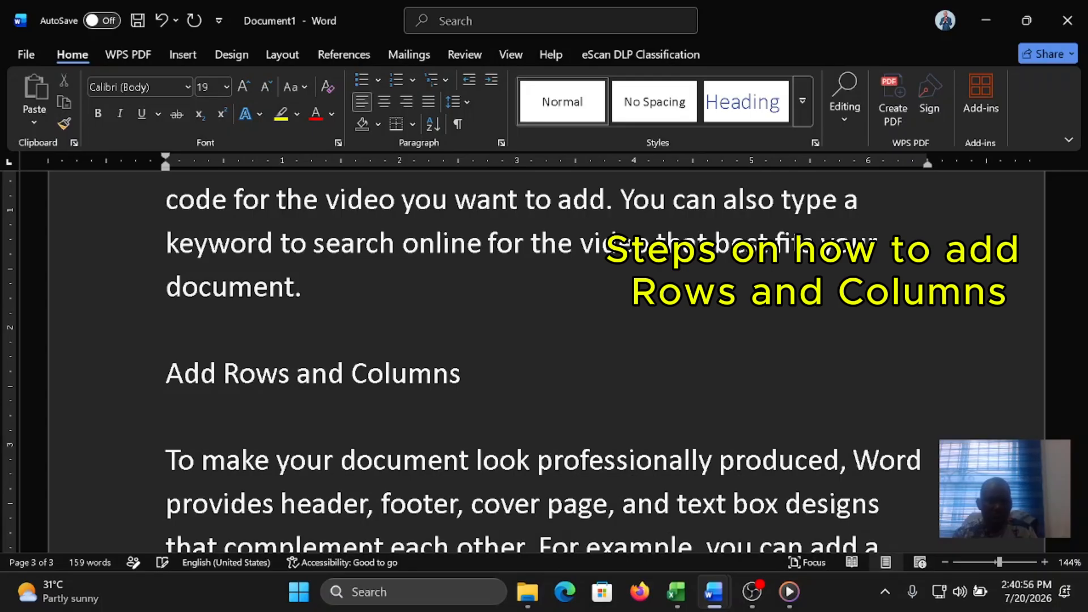
key(Return)
key(Return)
key(Return)
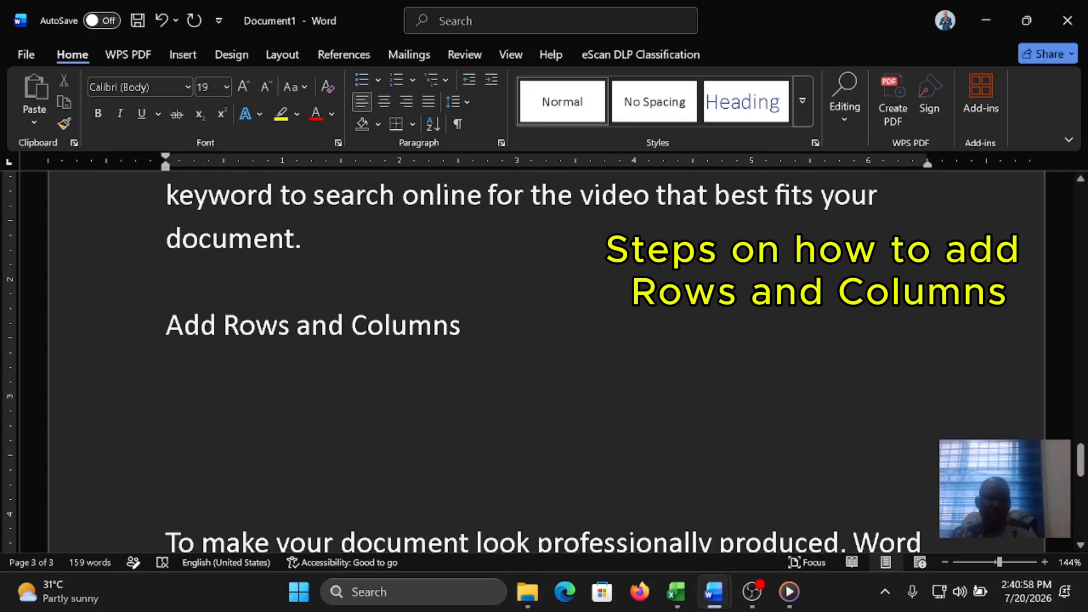
Step: Insert a table of 3 columns and 2 rows below the "Add Rows and Columns" heading and add two columns after its last column
click(182, 54)
click(133, 123)
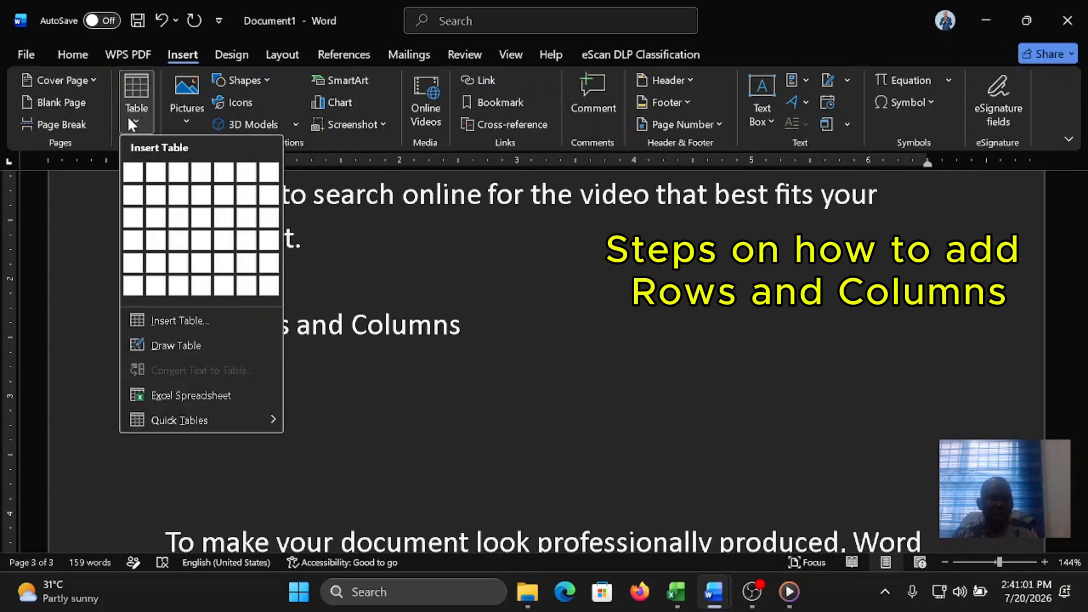
click(177, 198)
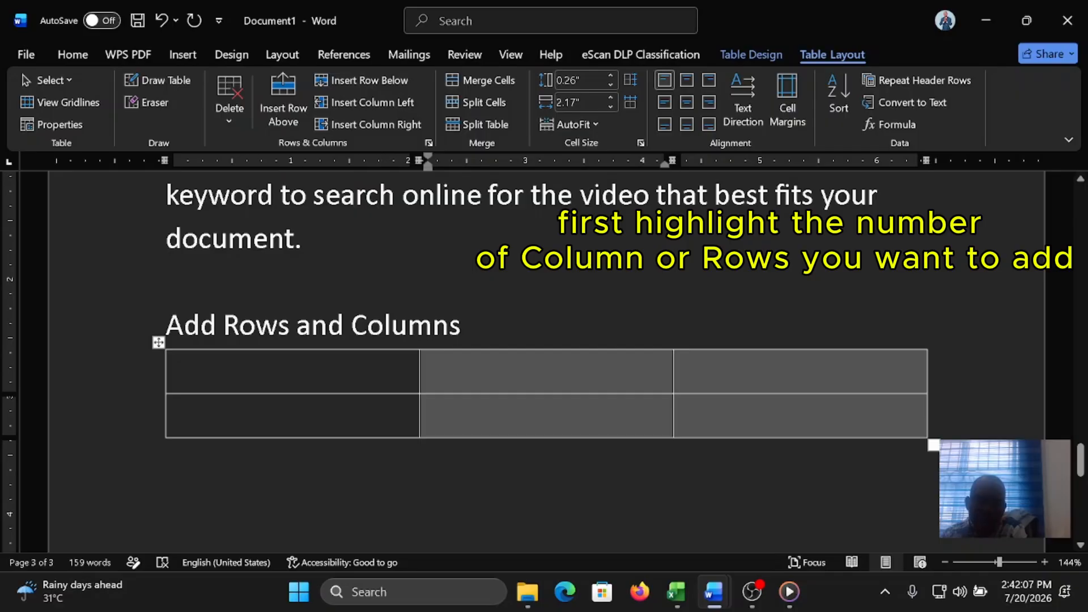
click(395, 126)
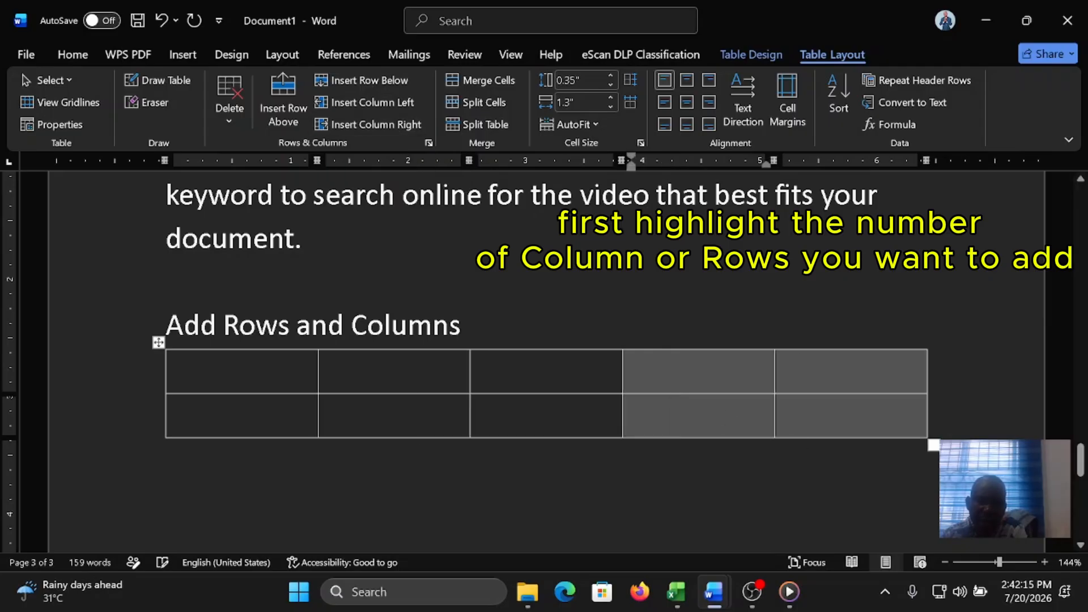
click(454, 379)
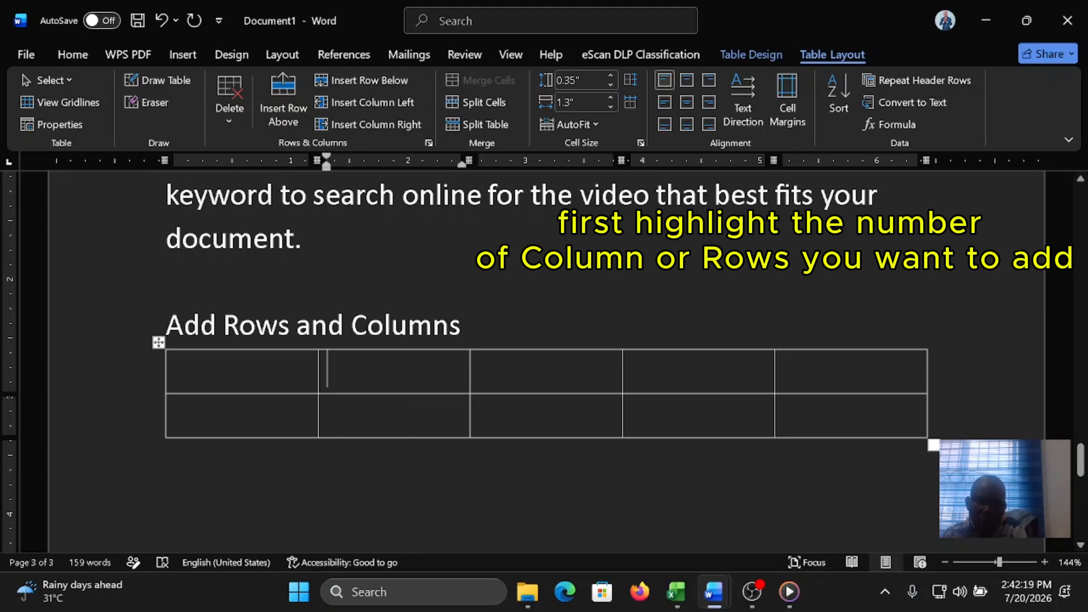
Step: Add two rows below the existing two rows of the table under "Add Rows and Columns"
scroll(261, 336, down, 1)
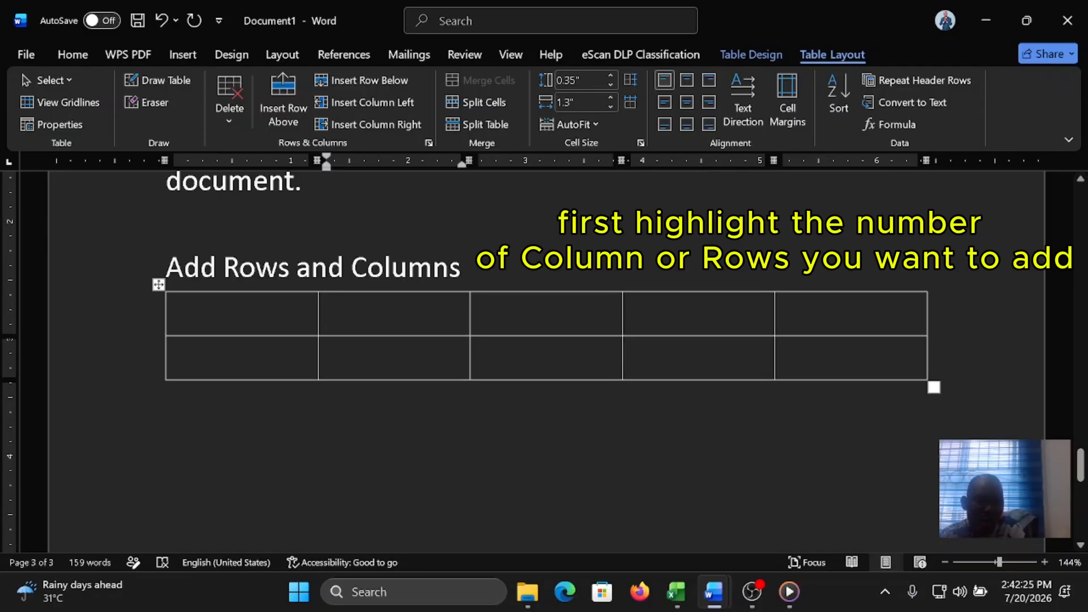
drag(227, 313, 809, 337)
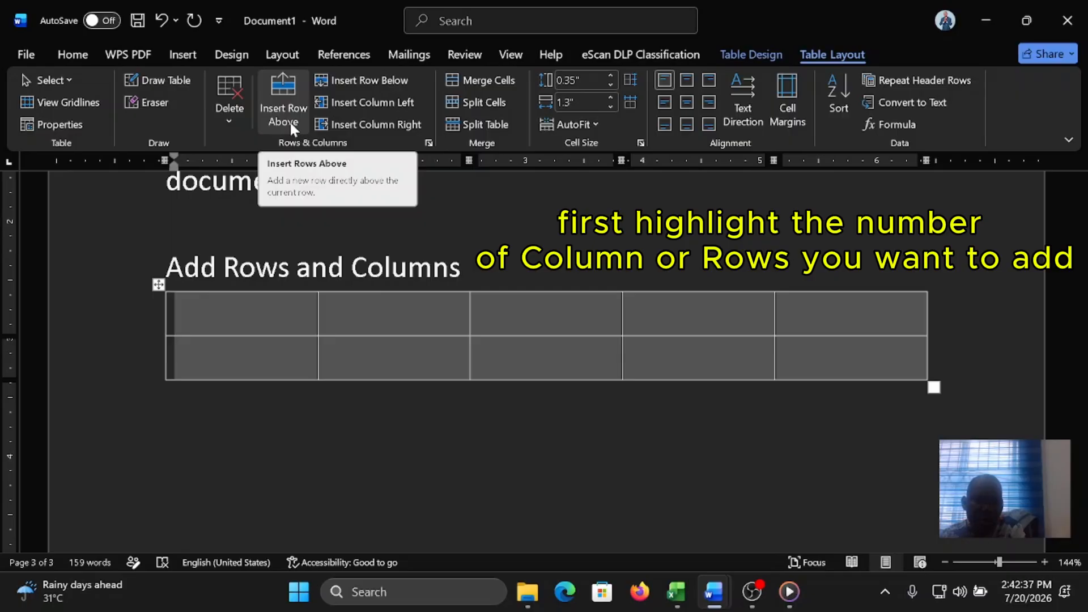
click(366, 80)
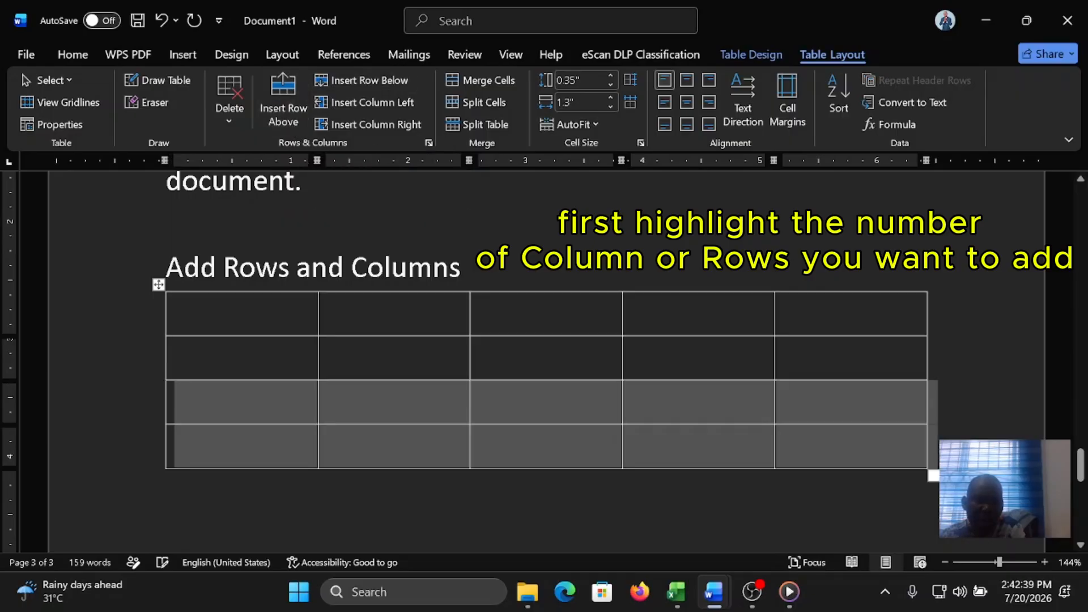
Step: Fill the first column of the table under "Add Rows and Columns" with s/n, 1, 3 and 4
click(291, 311)
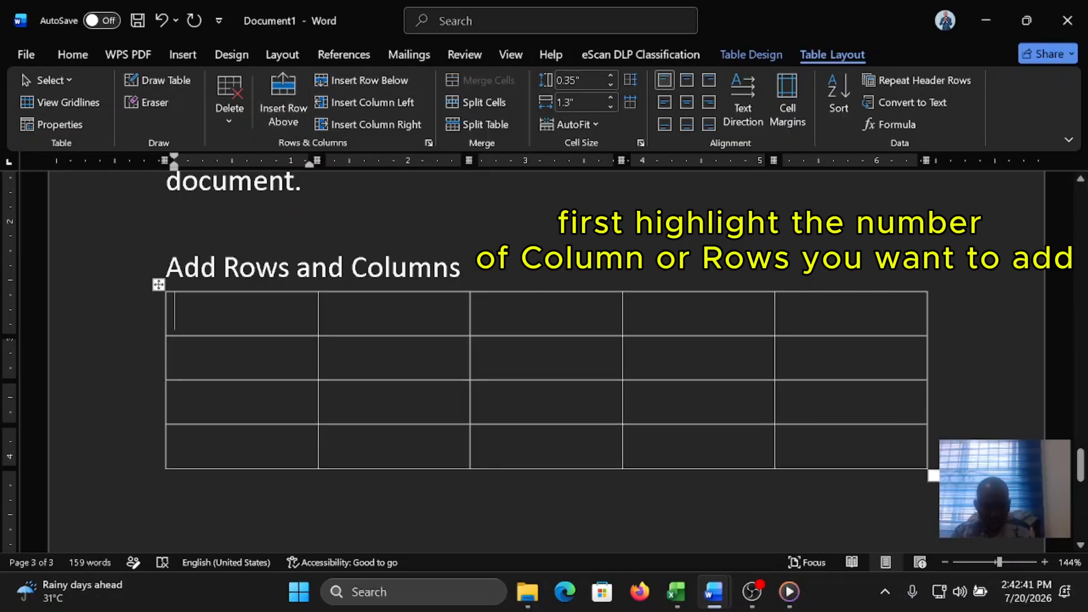
text(S/)
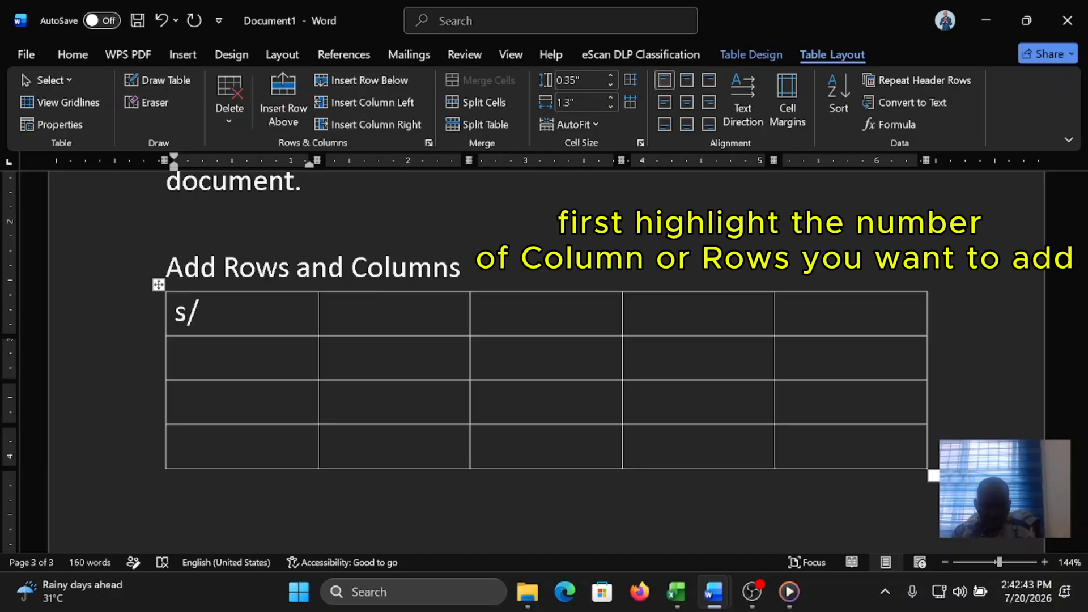
text(n)
key(Down)
text(1)
key(Down)
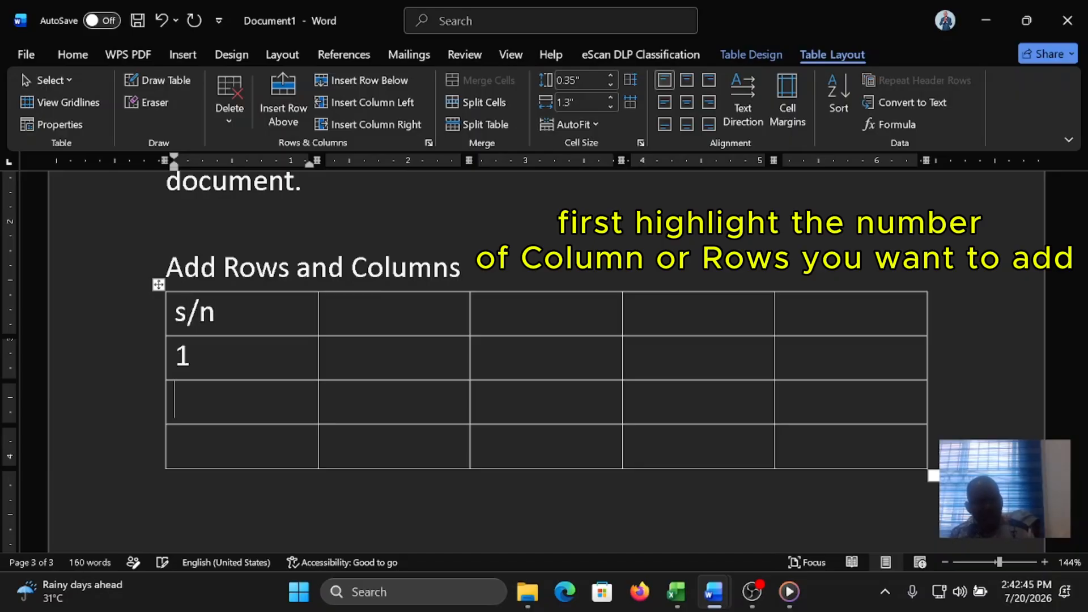
text(3)
key(Down)
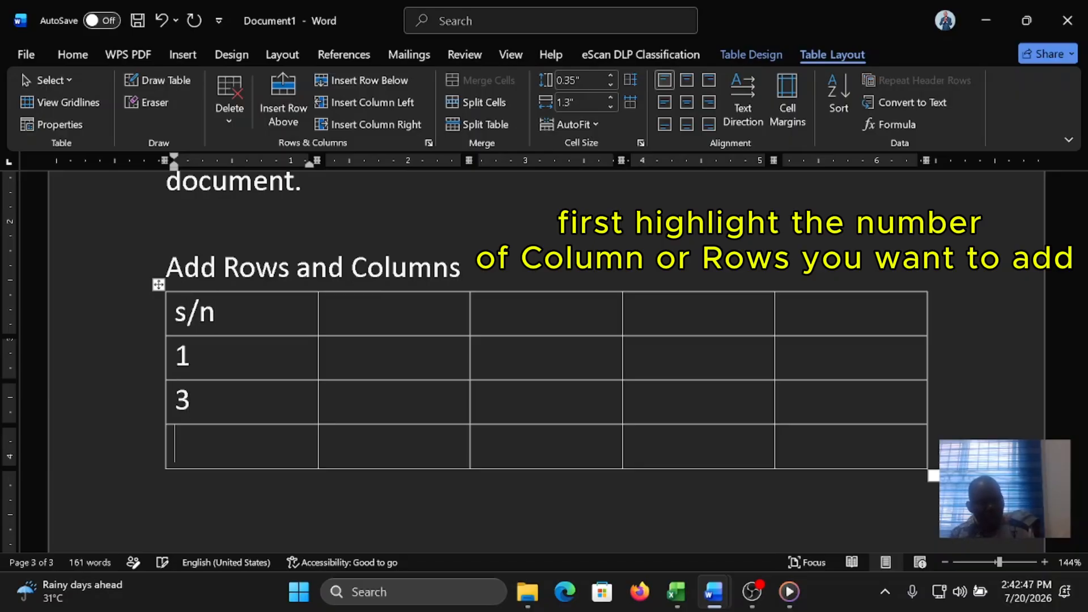
text(4)
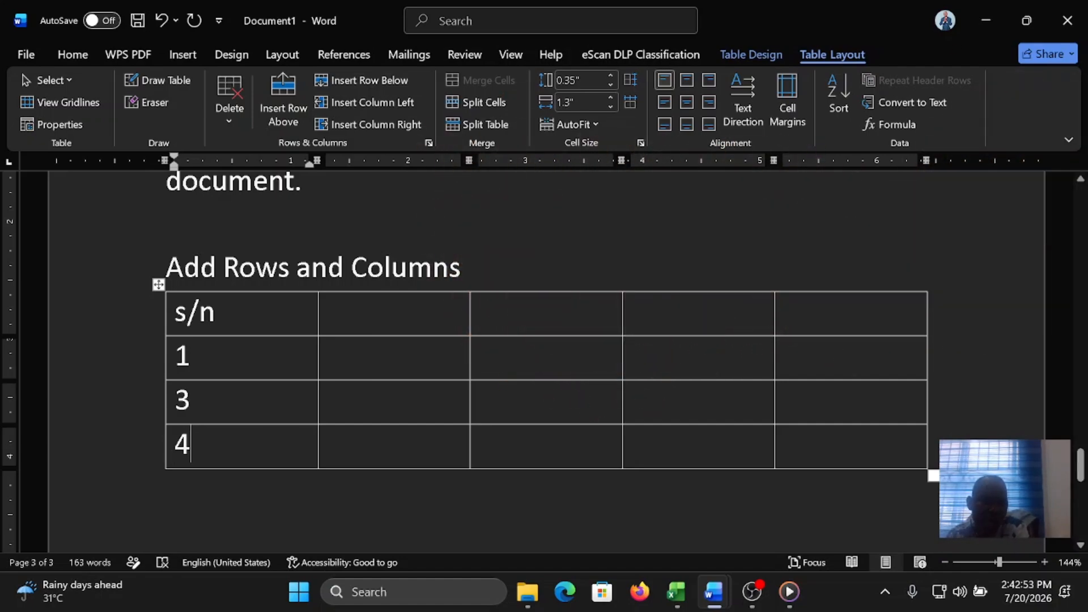
Step: Insert a new row directly below the row numbered 1 and number it 2
double_click(182, 361)
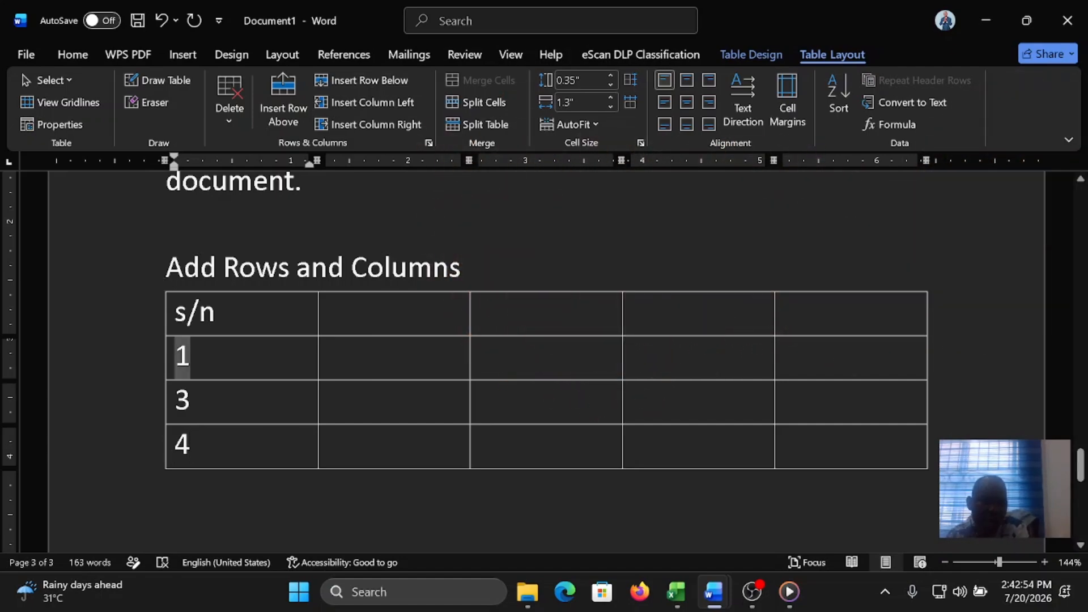
click(242, 347)
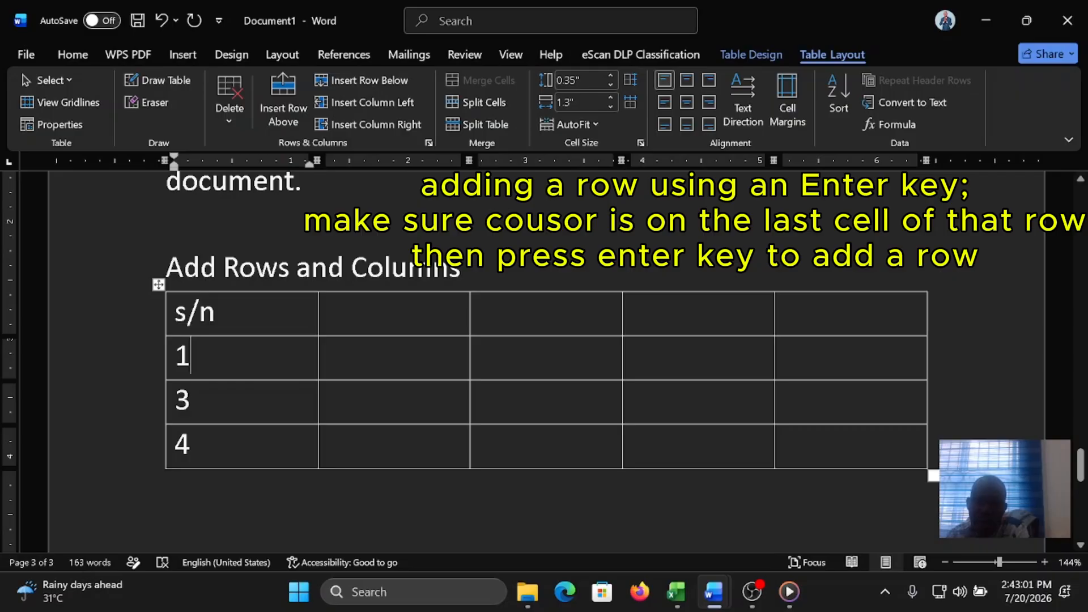
click(932, 356)
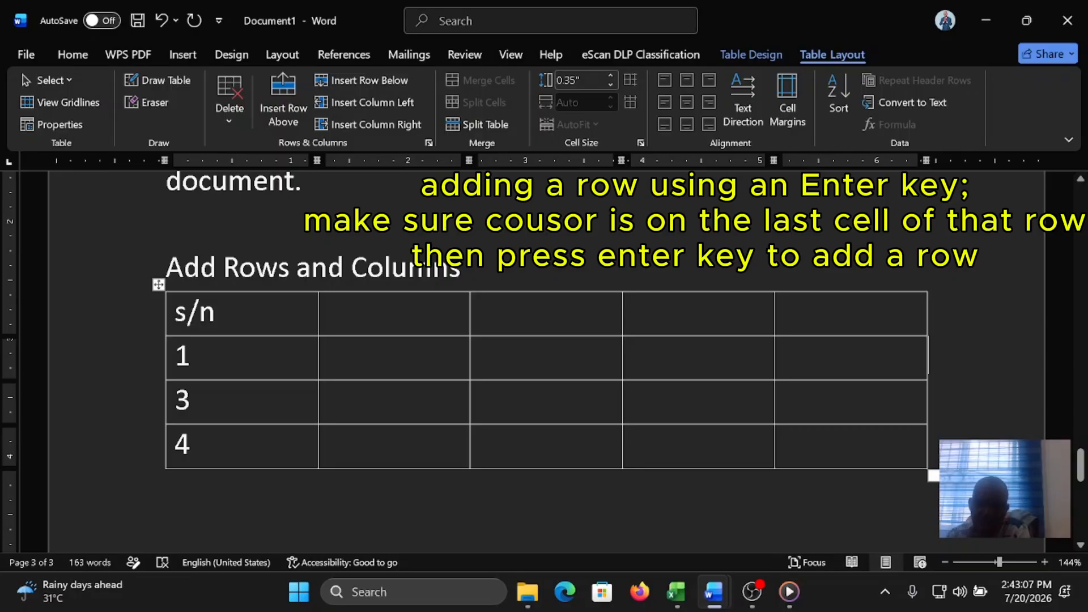
key(Return)
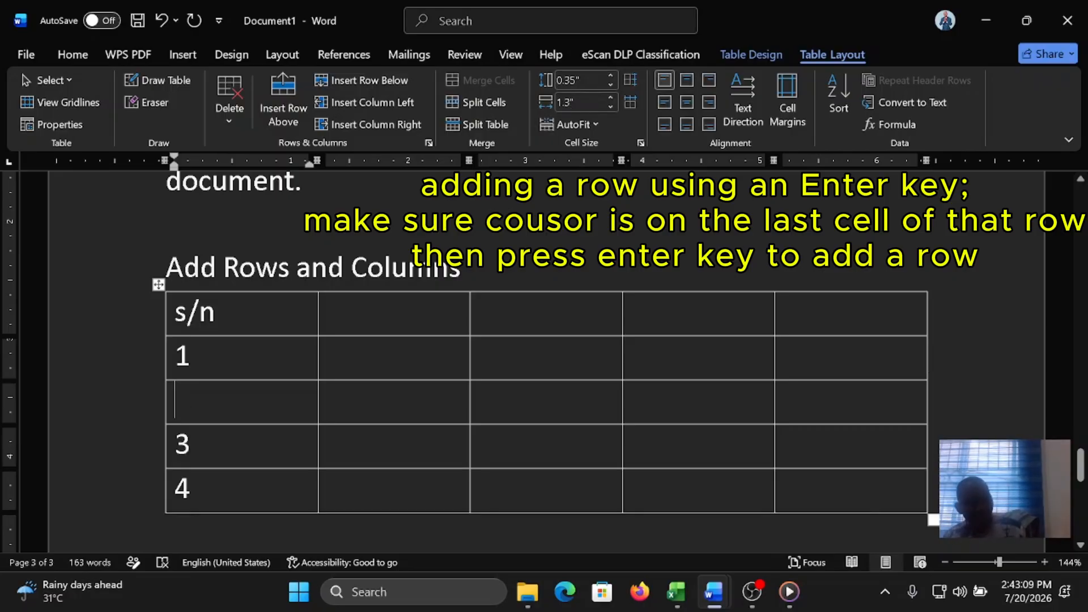
text(2)
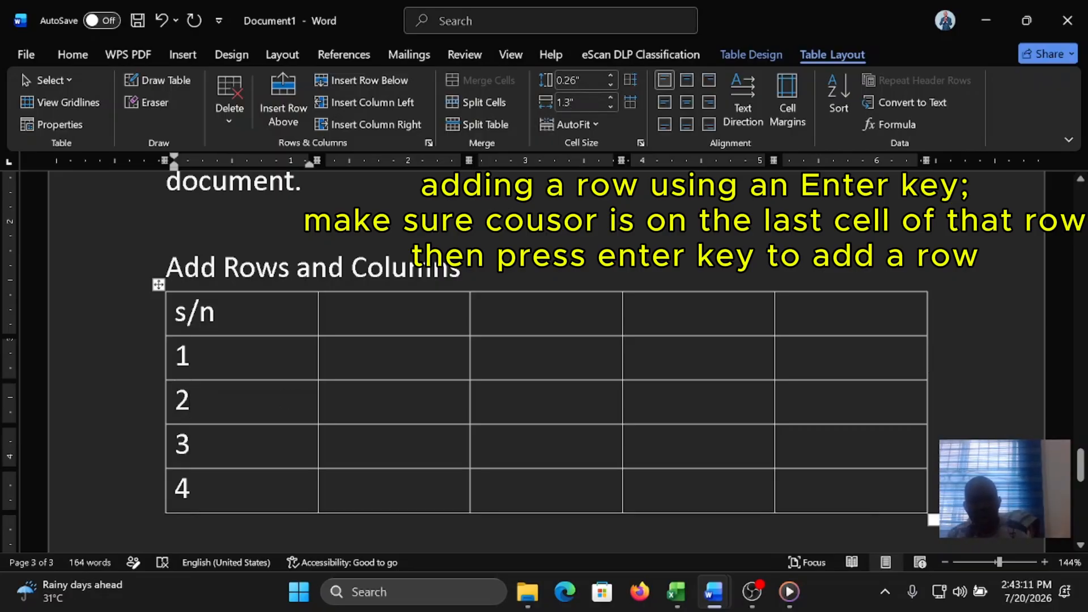
Step: Add the heading "Delete Rows and Columns" below the table, with a blank line above it and a new line after it
scroll(774, 406, down, 1)
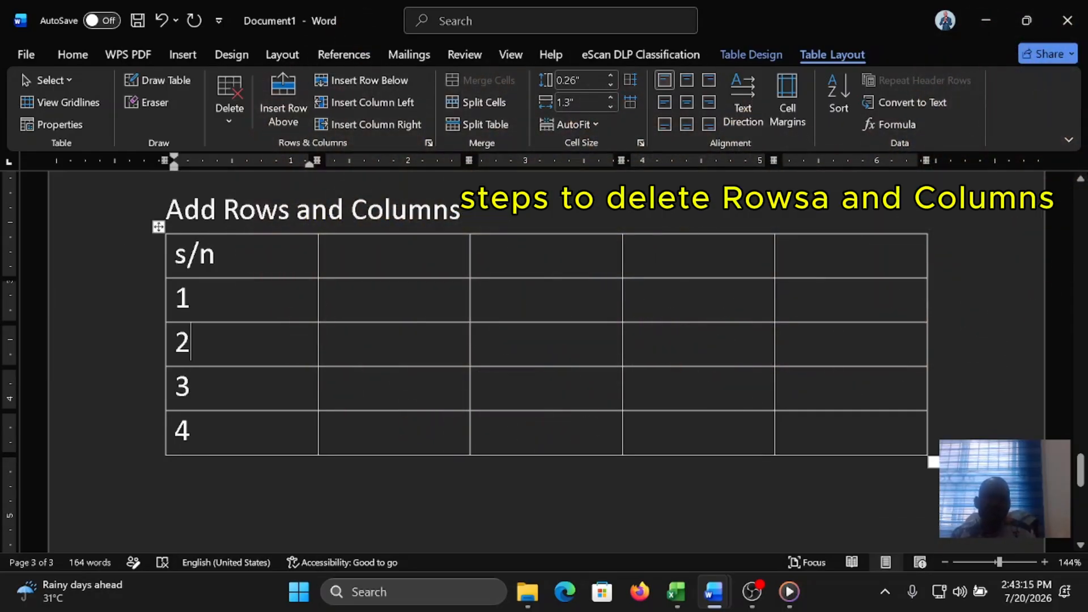
click(245, 488)
key(Return)
text(De)
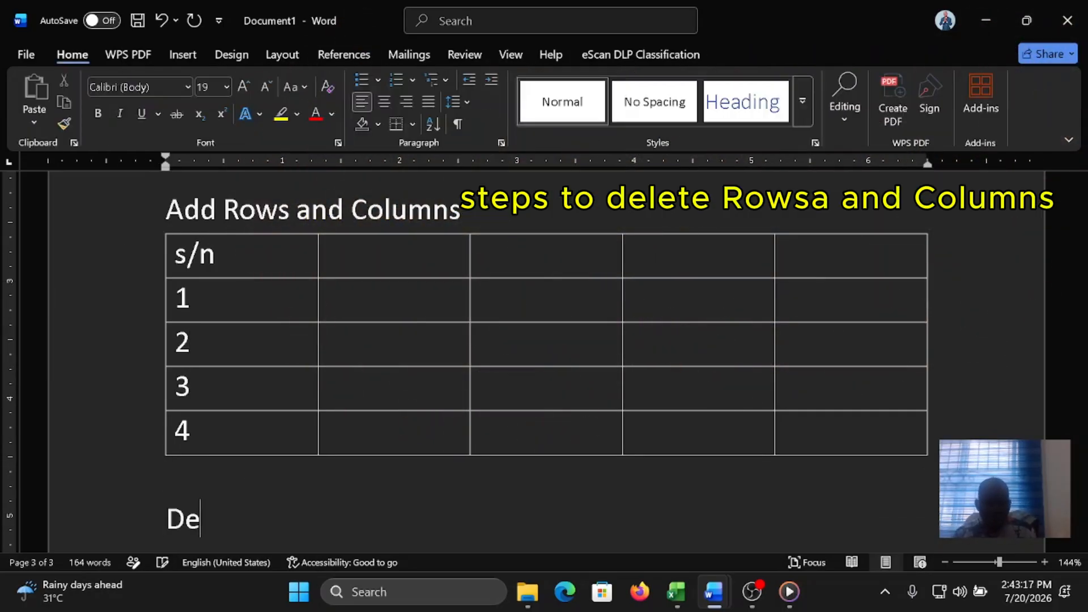
text(lete)
key(BackSpace)
key(BackSpace)
text(ete )
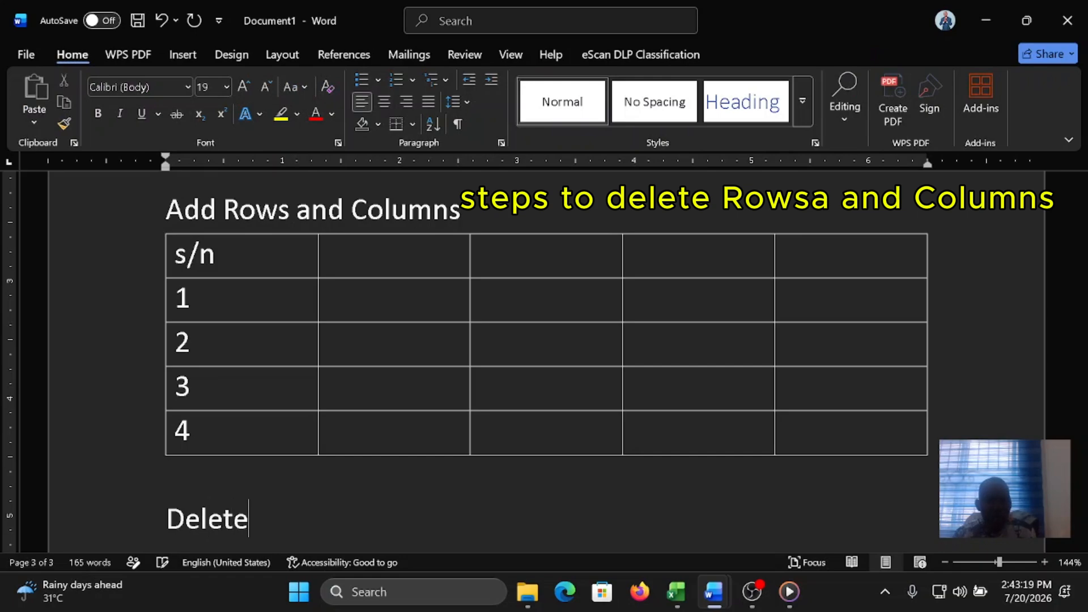
text(Rows a)
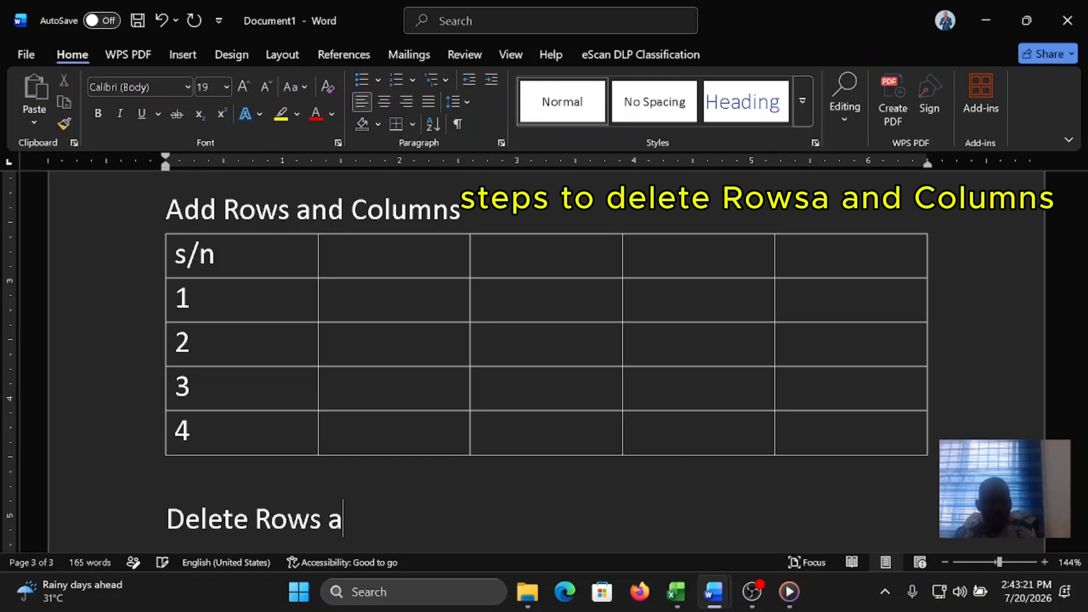
text(nd Colu)
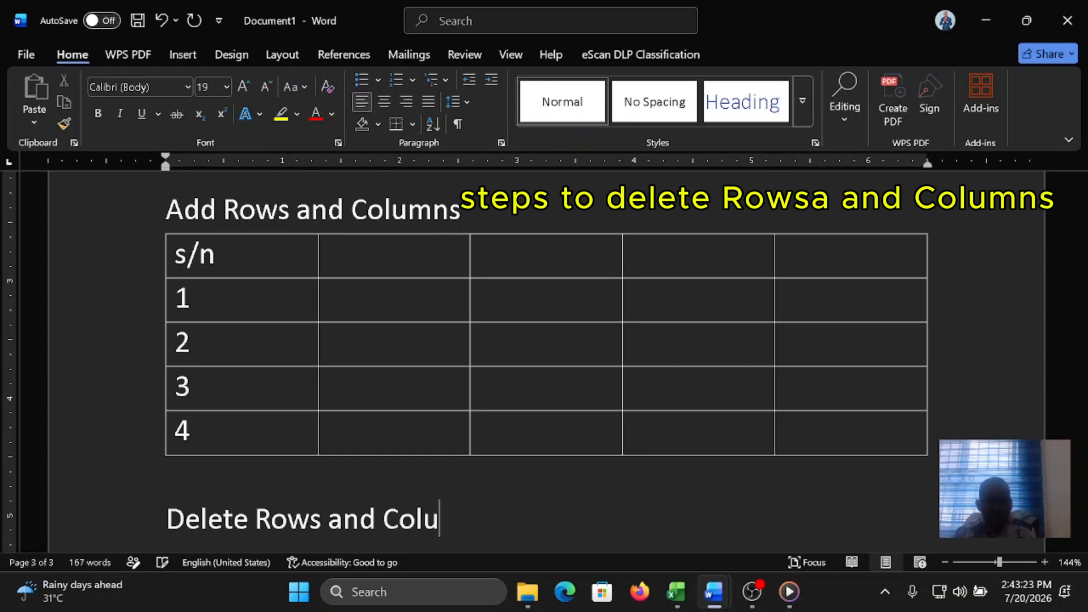
text(mns)
key(Return)
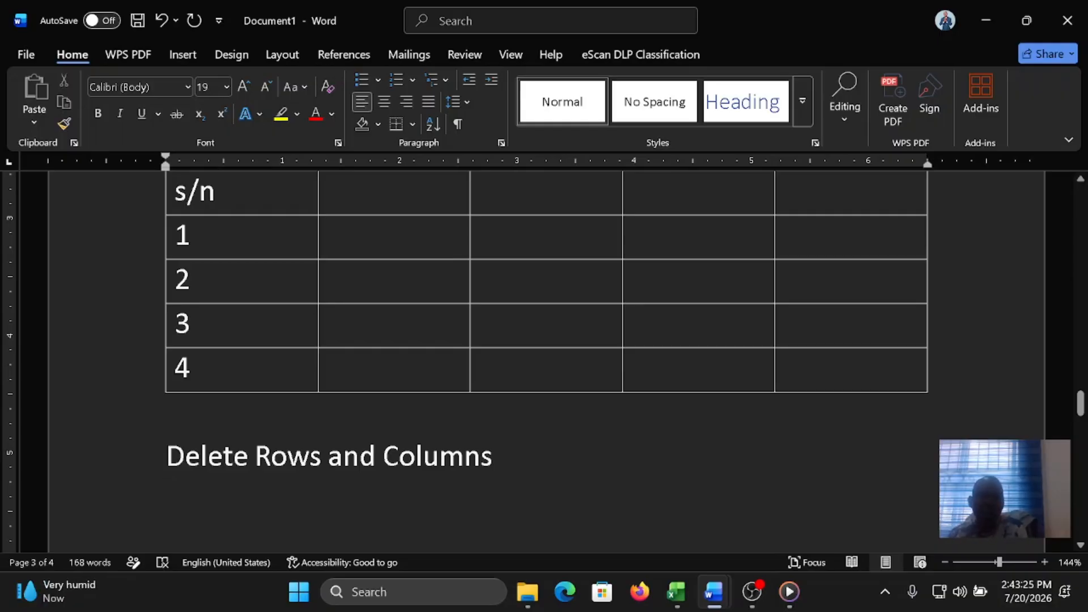
Step: Delete the last three columns of the s/n table under "Add Rows and Columns"
scroll(668, 272, up, 1)
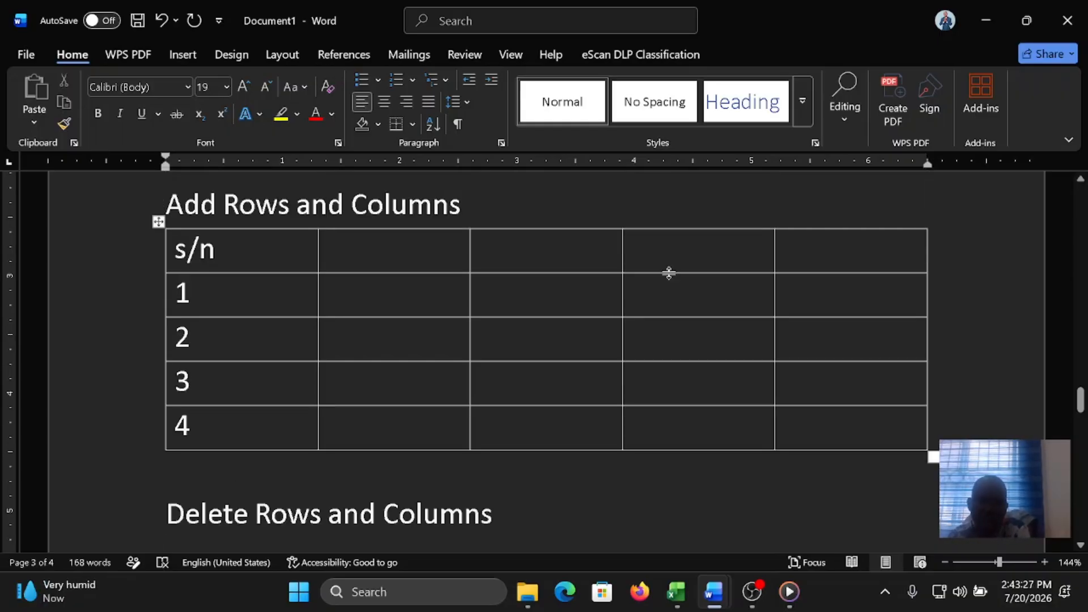
drag(533, 253, 839, 428)
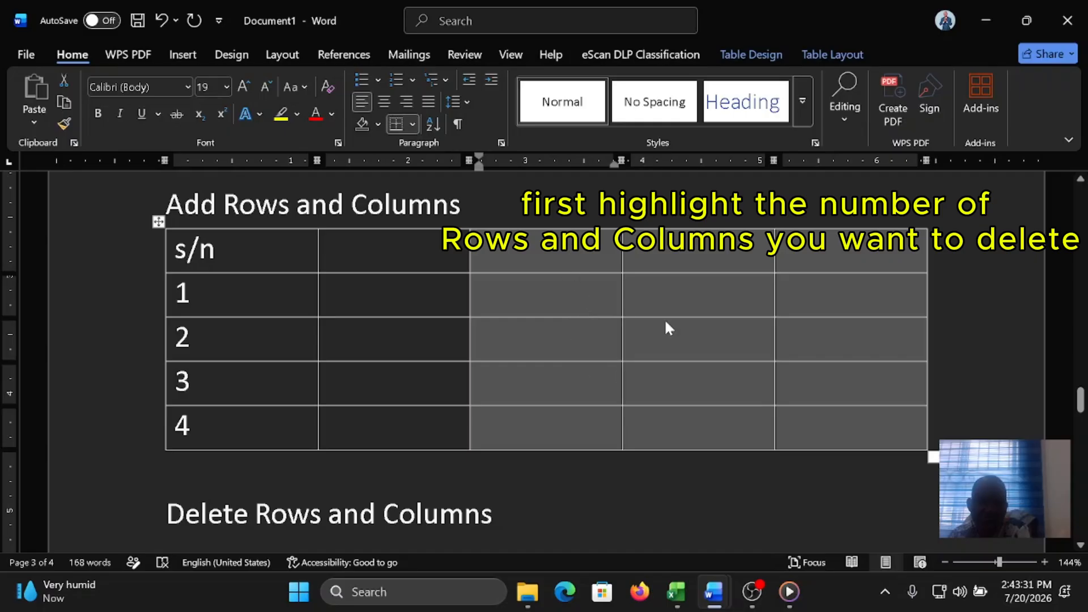
click(827, 55)
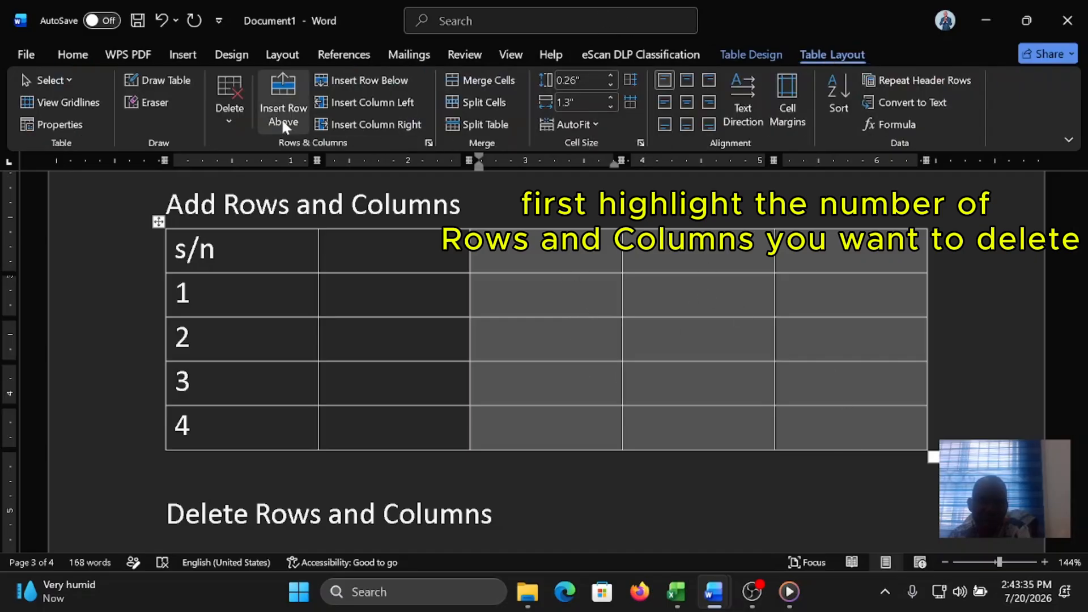
click(223, 113)
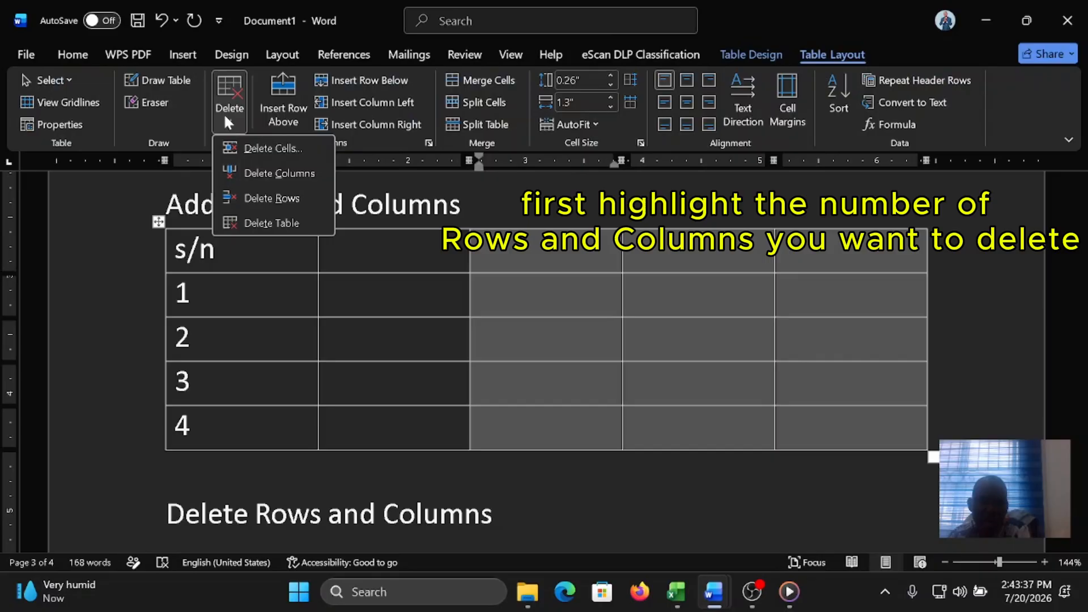
click(265, 173)
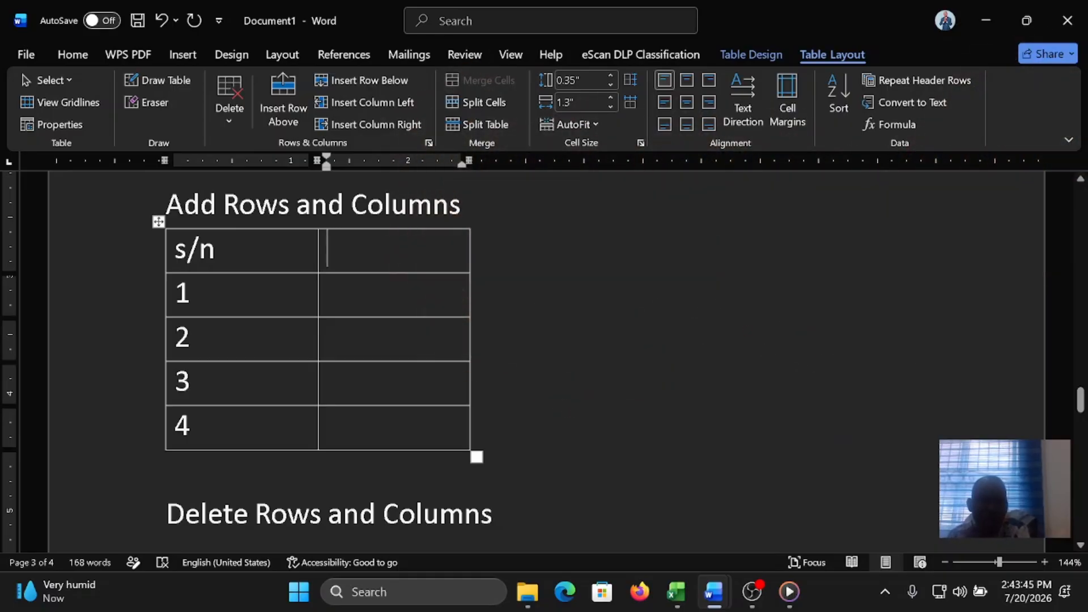
Step: Delete the rows numbered 2, 3 and 4 from the s/n table under "Add Rows and Columns"
drag(227, 338, 397, 431)
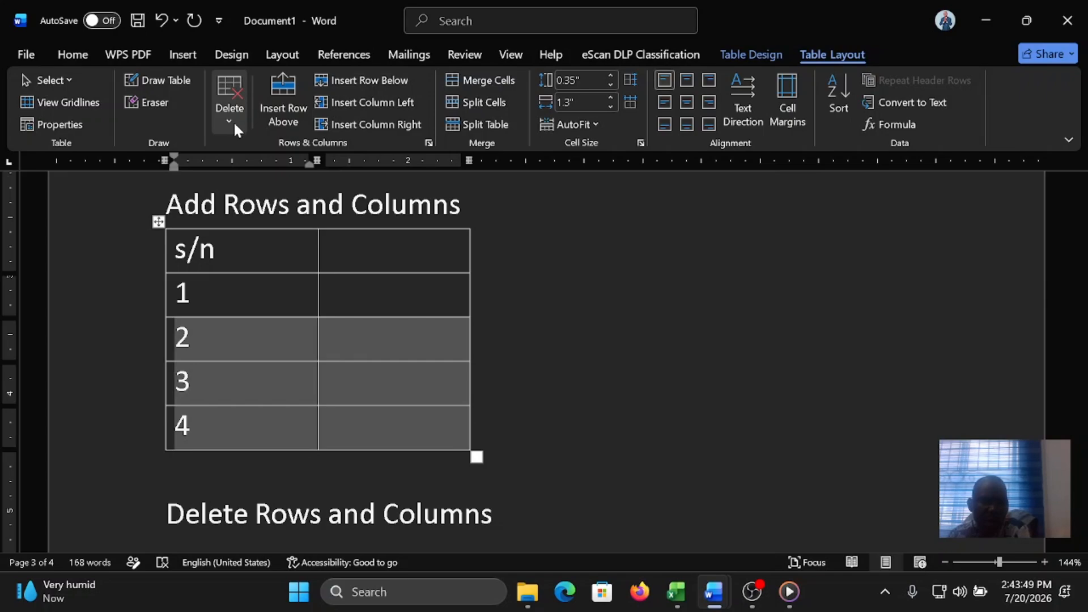
click(233, 120)
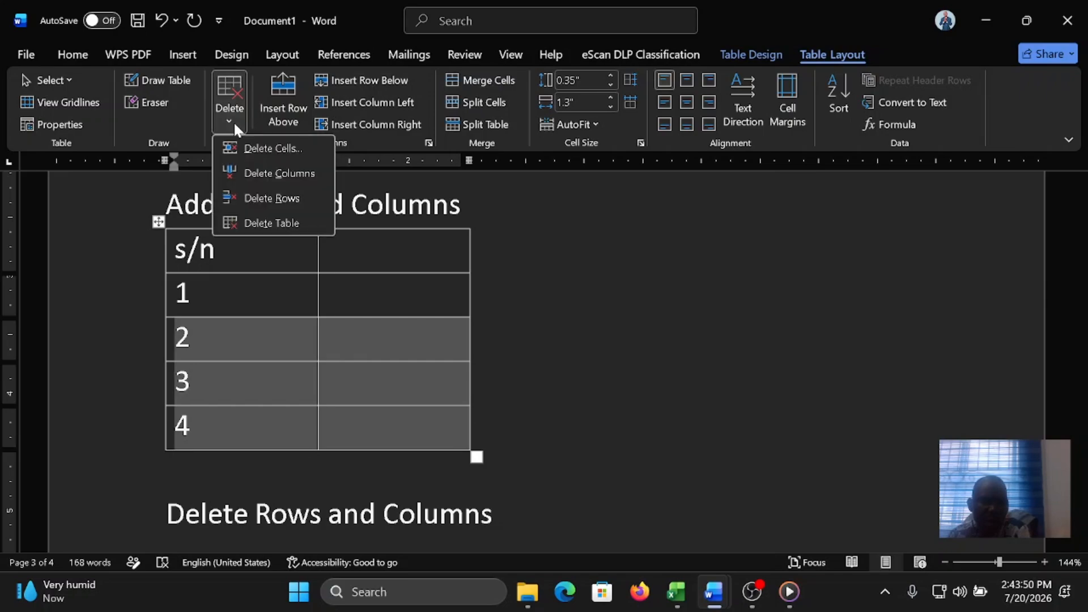
click(270, 198)
Step: Delete the entire table with merged cells above the "Merge cells" heading on page 2
scroll(544, 362, up, 15)
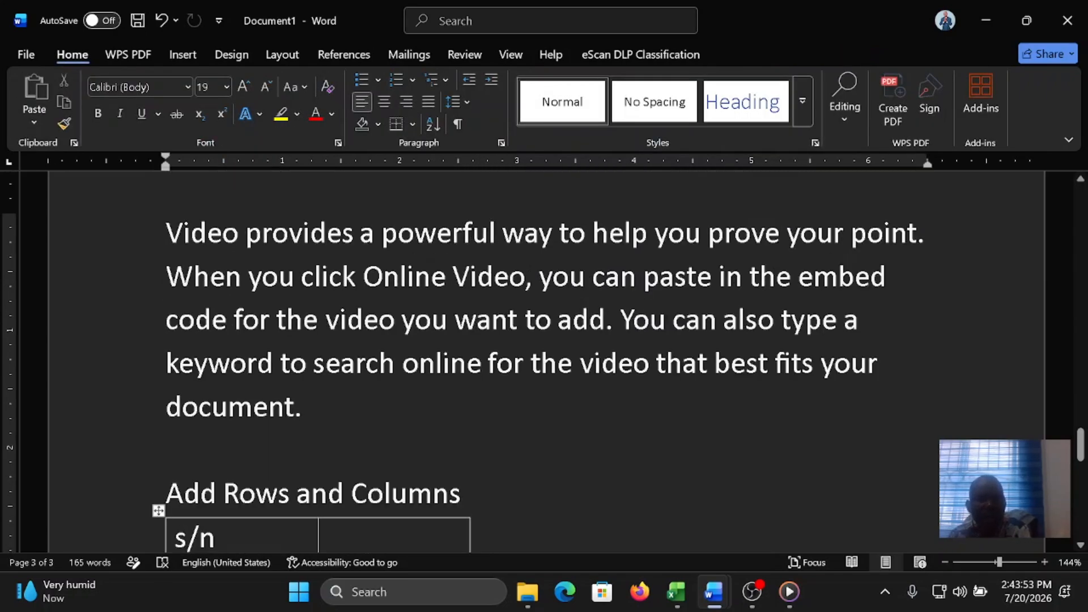
scroll(346, 379, up, 6)
scroll(346, 379, down, 3)
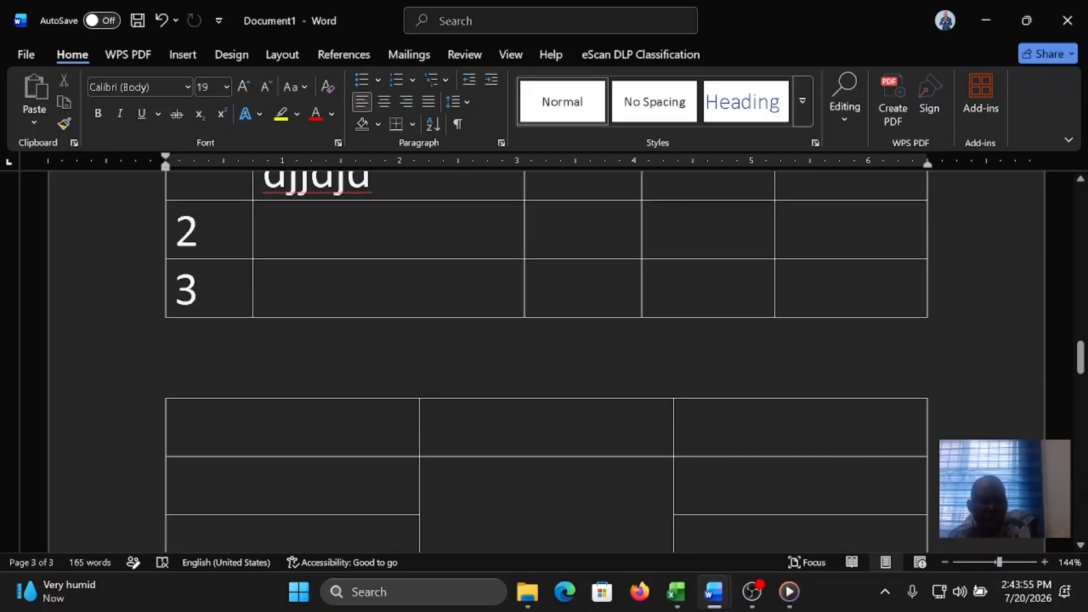
click(346, 379)
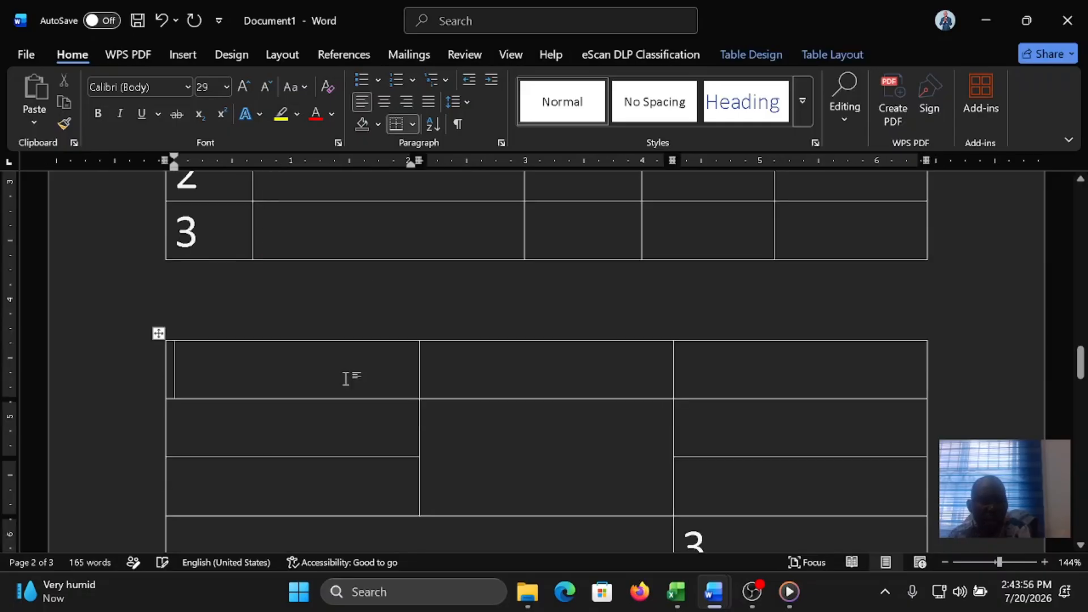
click(158, 332)
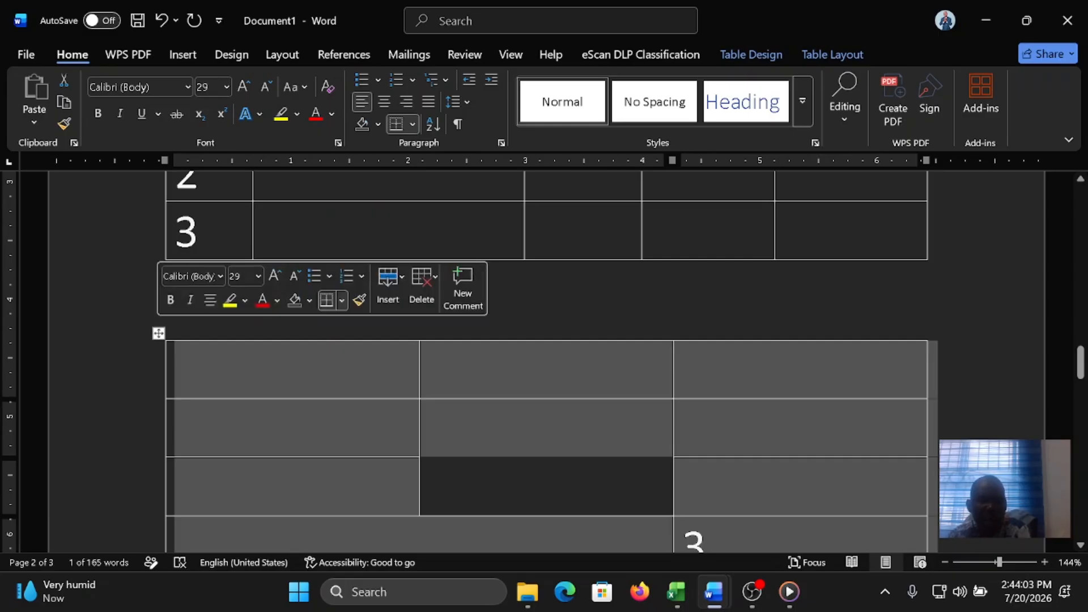
click(820, 55)
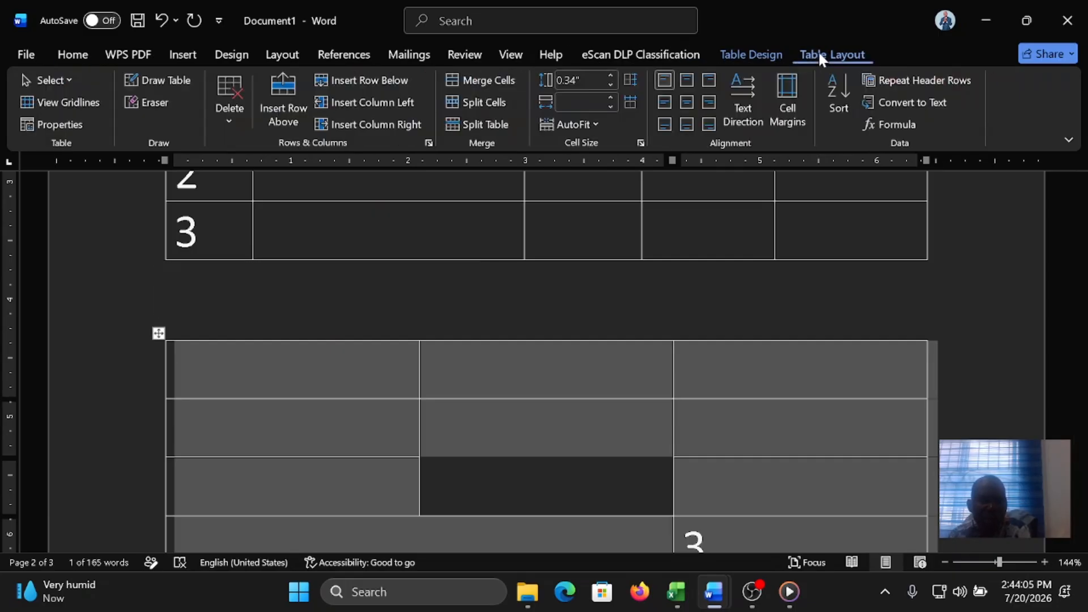
click(229, 118)
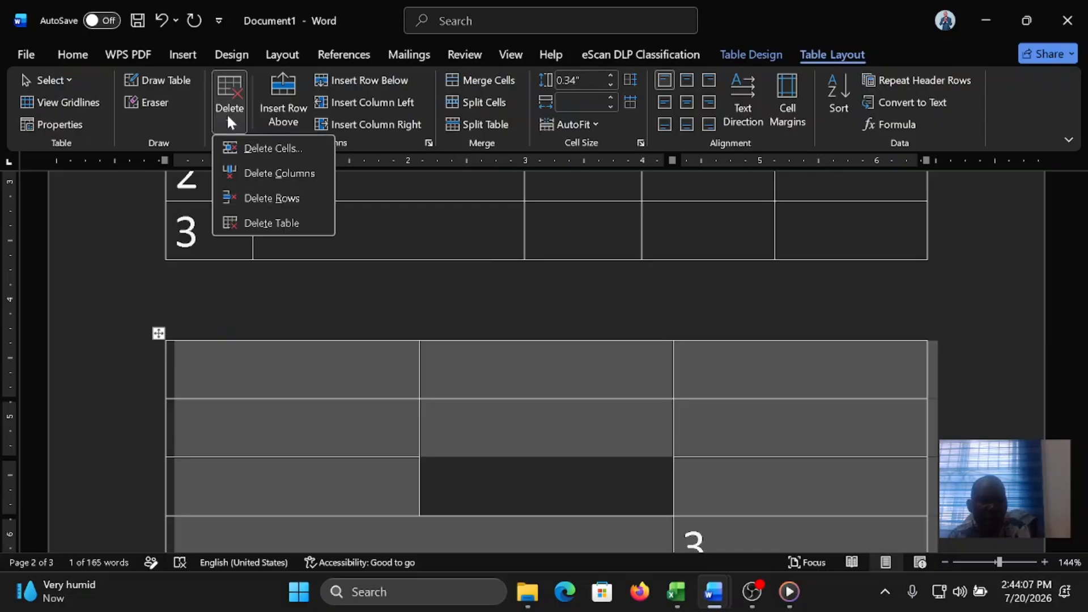
click(266, 223)
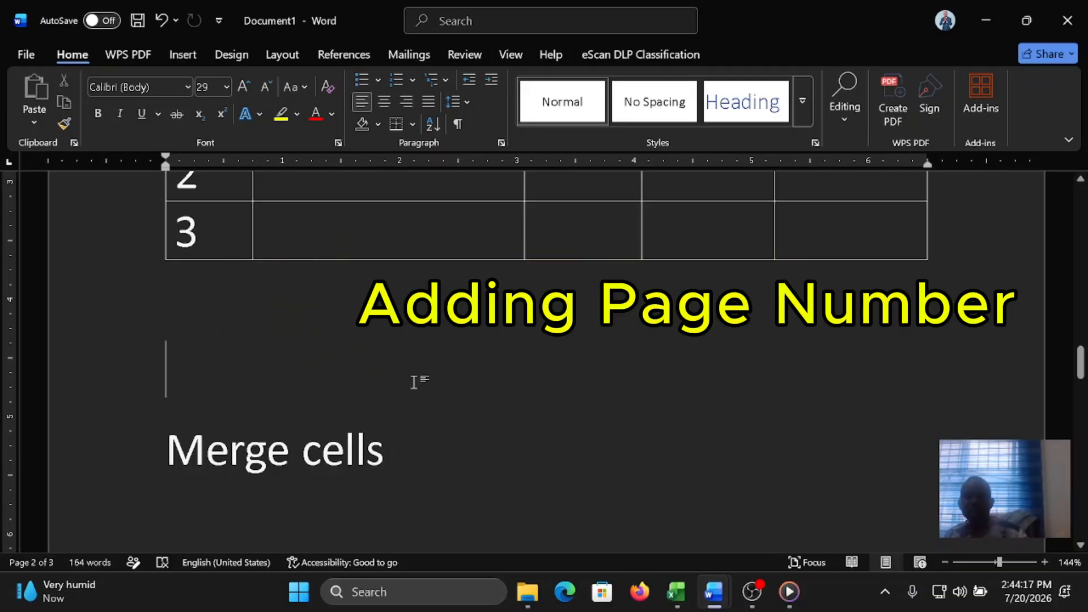
Step: Enter the heading "Page No:" on the empty line above "Merge cells"
text(Paag)
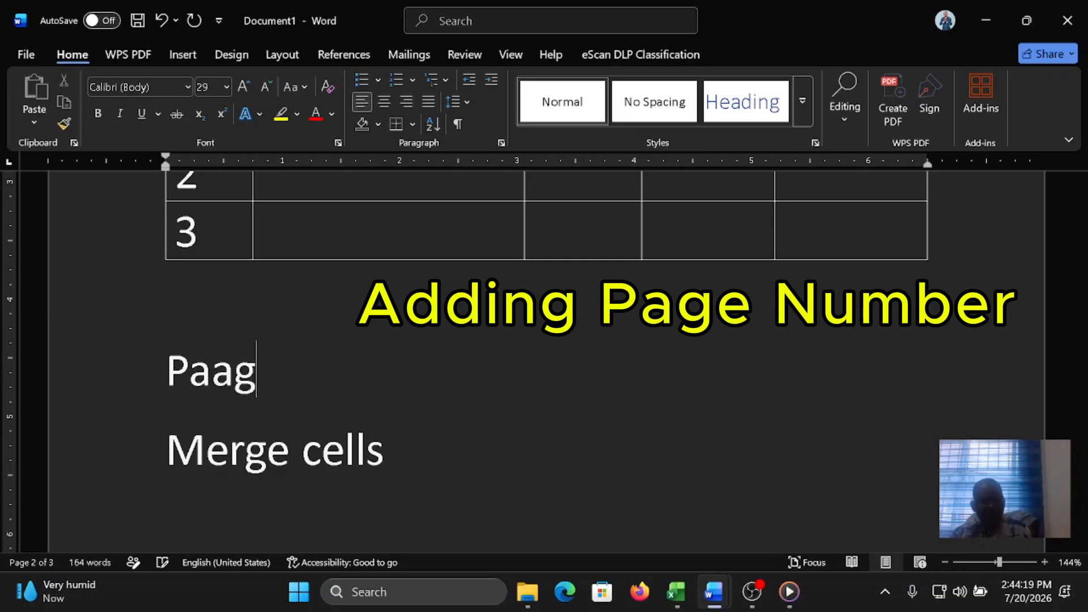
key(BackSpace)
key(BackSpace)
text(ge No: )
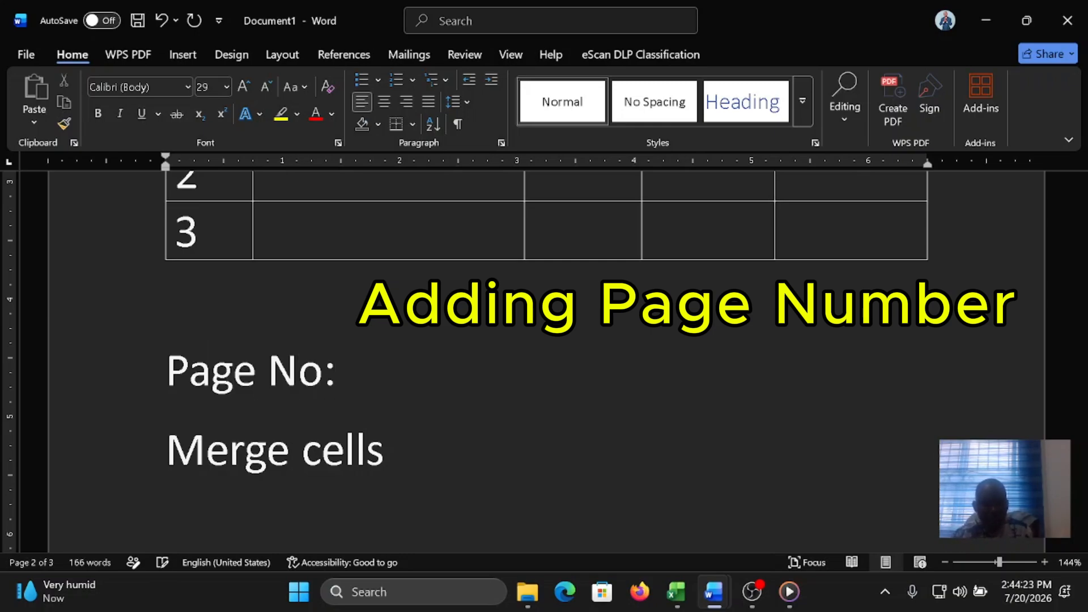
text(to number th)
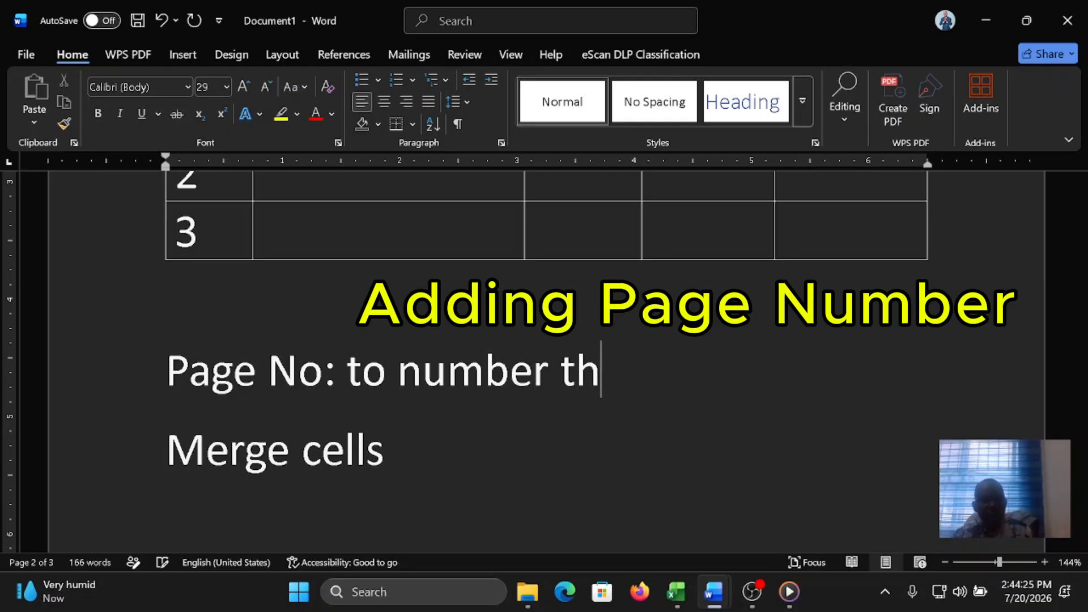
text(e page )
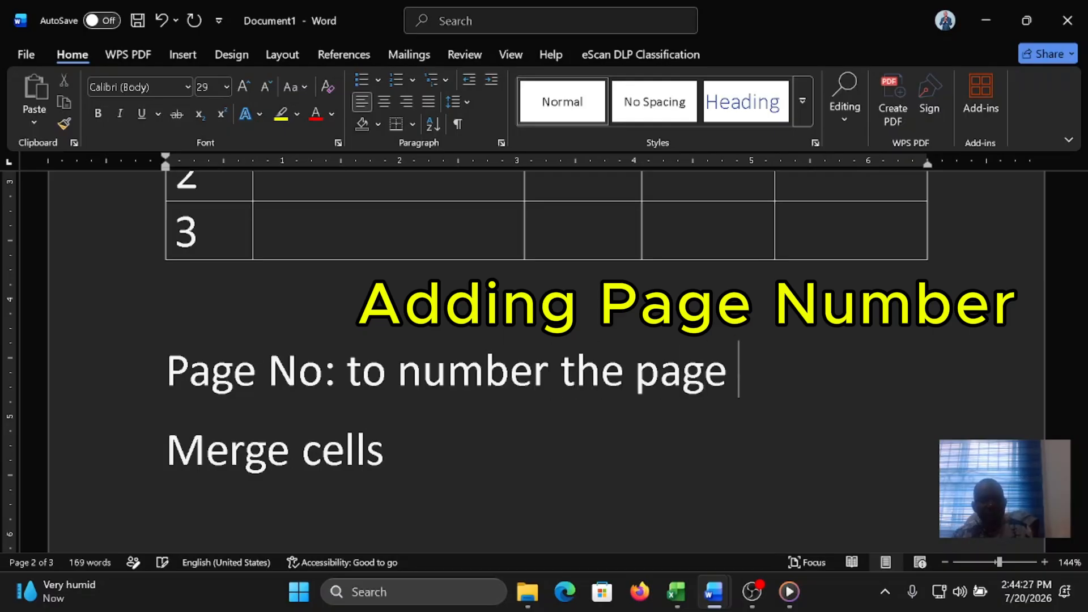
text(s of )
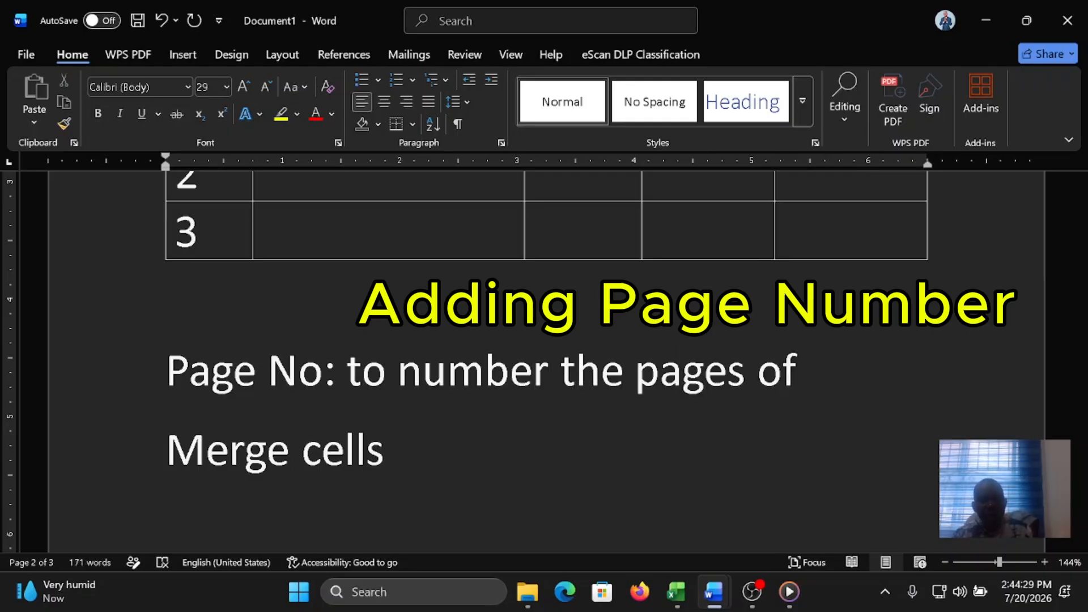
text(your docu)
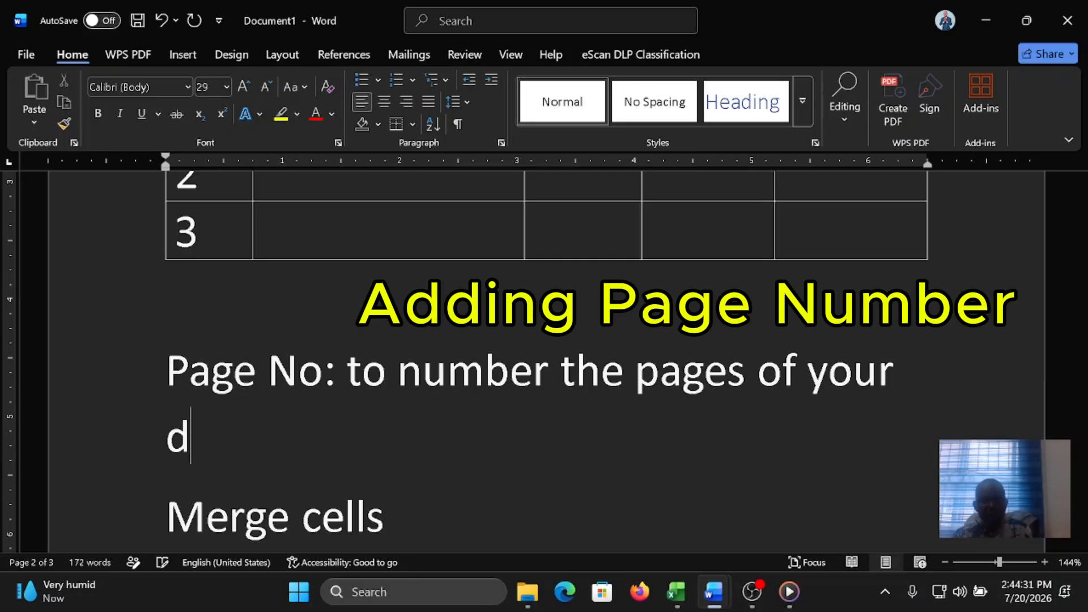
text(ment;)
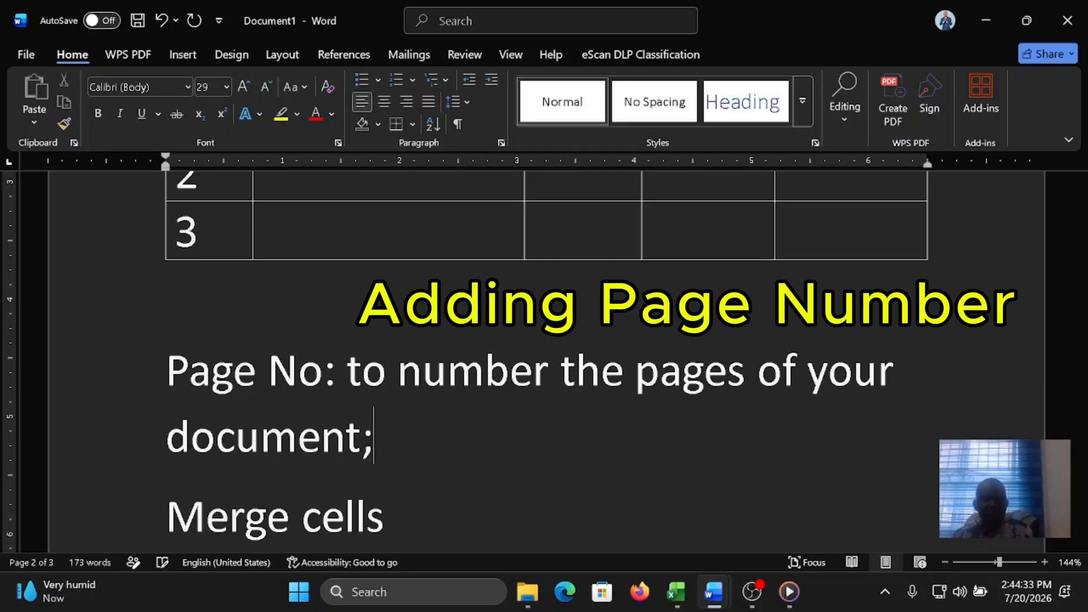
Step: Insert page numbers at the bottom of the pages in the Accent Bar 4 style, and close the footer editing
scroll(544, 363, down, 3)
scroll(544, 363, down, 7)
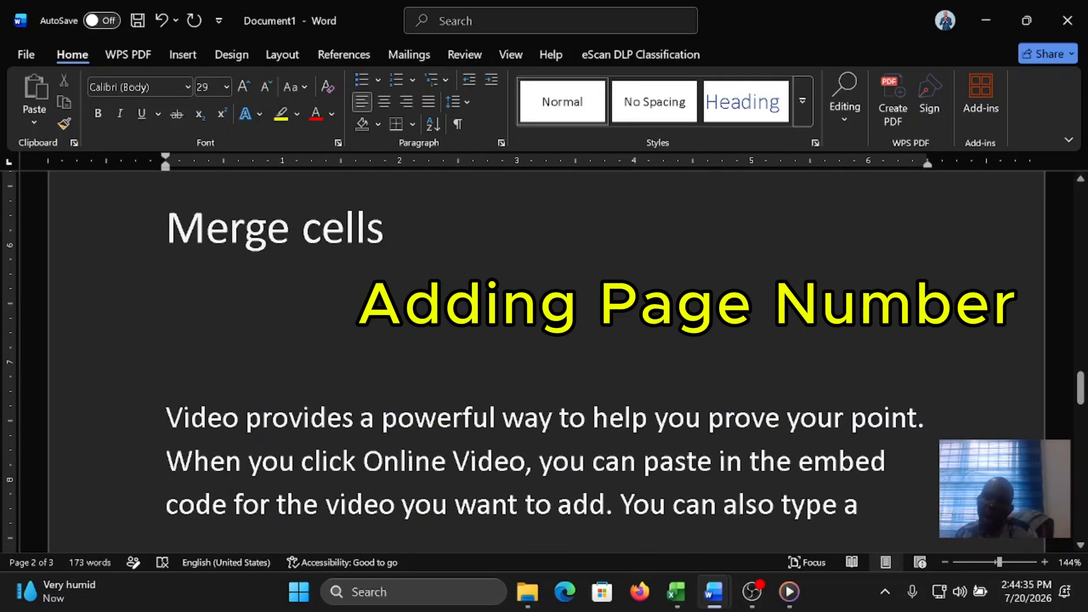
scroll(544, 363, up, 4)
scroll(544, 363, up, 14)
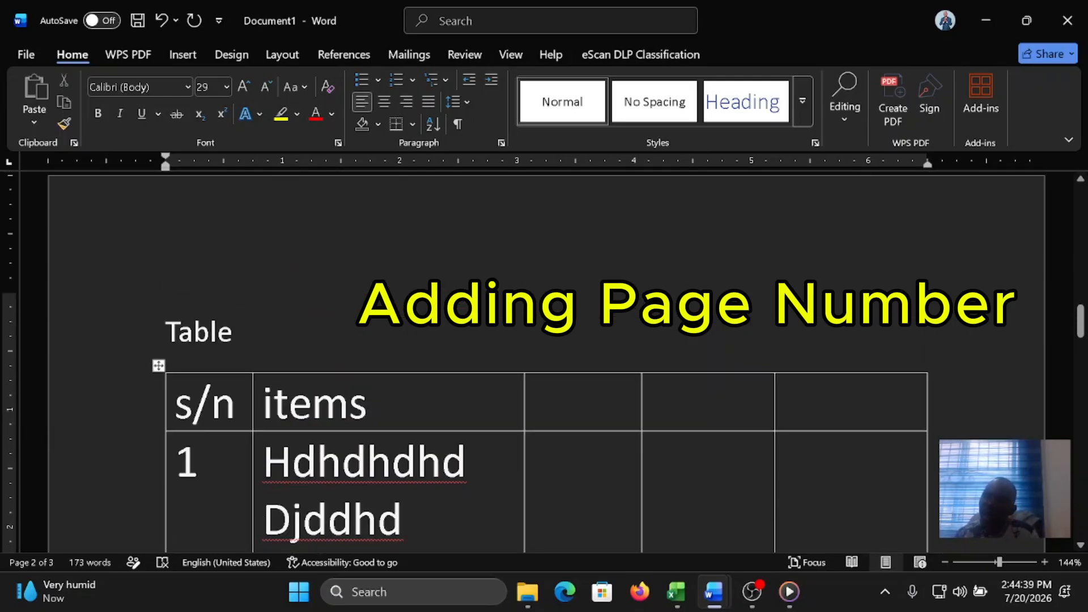
drag(369, 404, 204, 404)
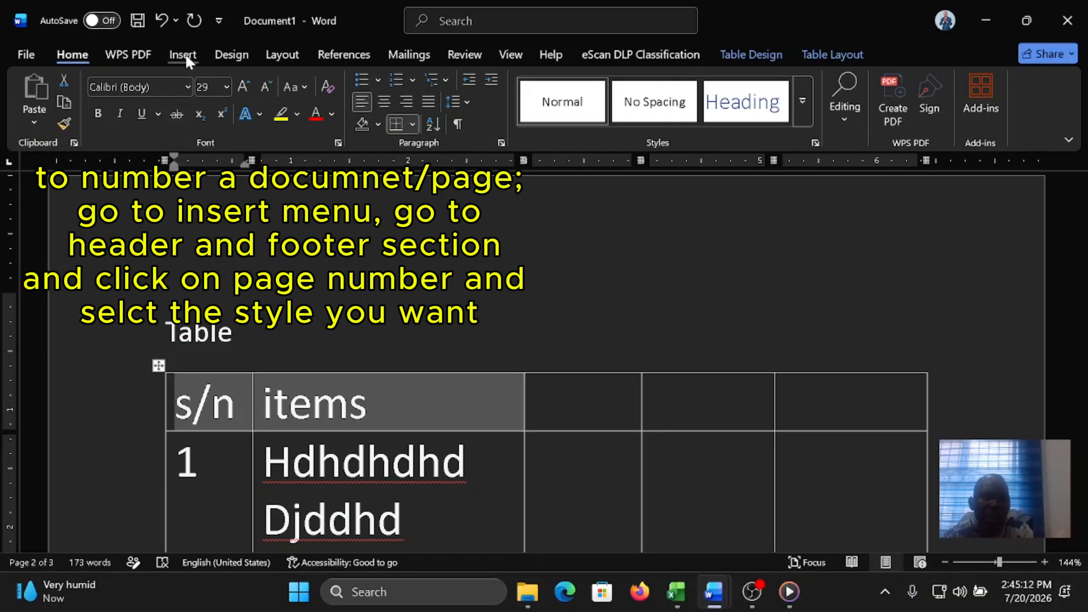
click(183, 54)
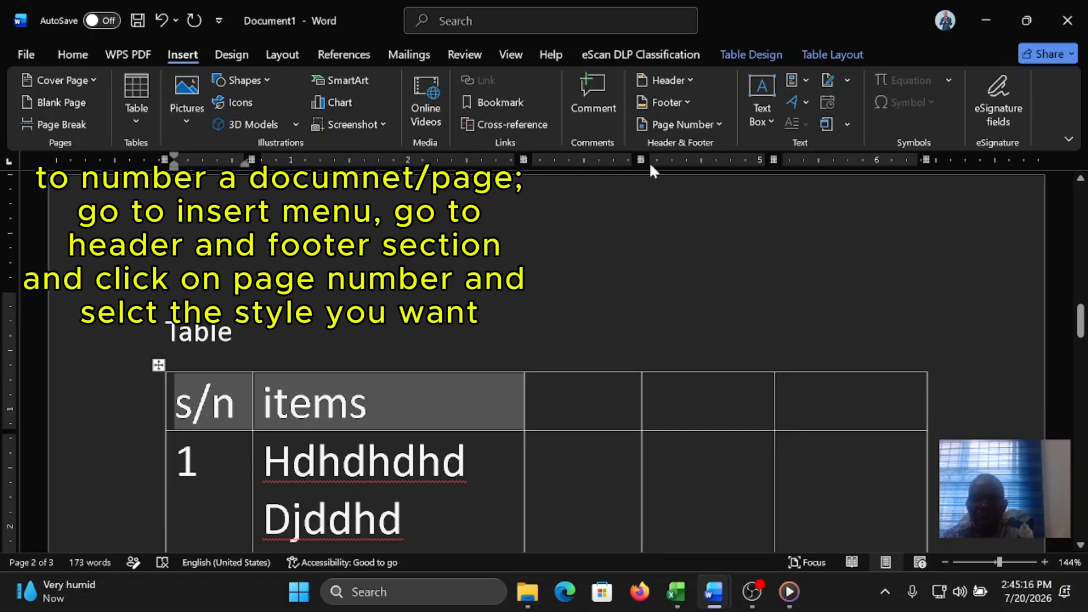
click(681, 124)
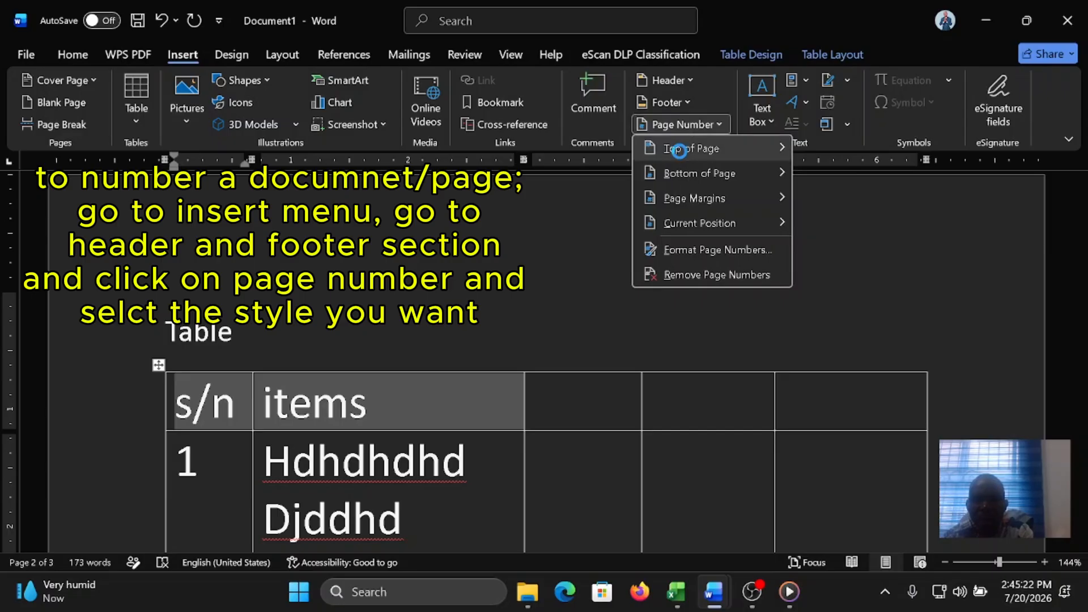
click(680, 150)
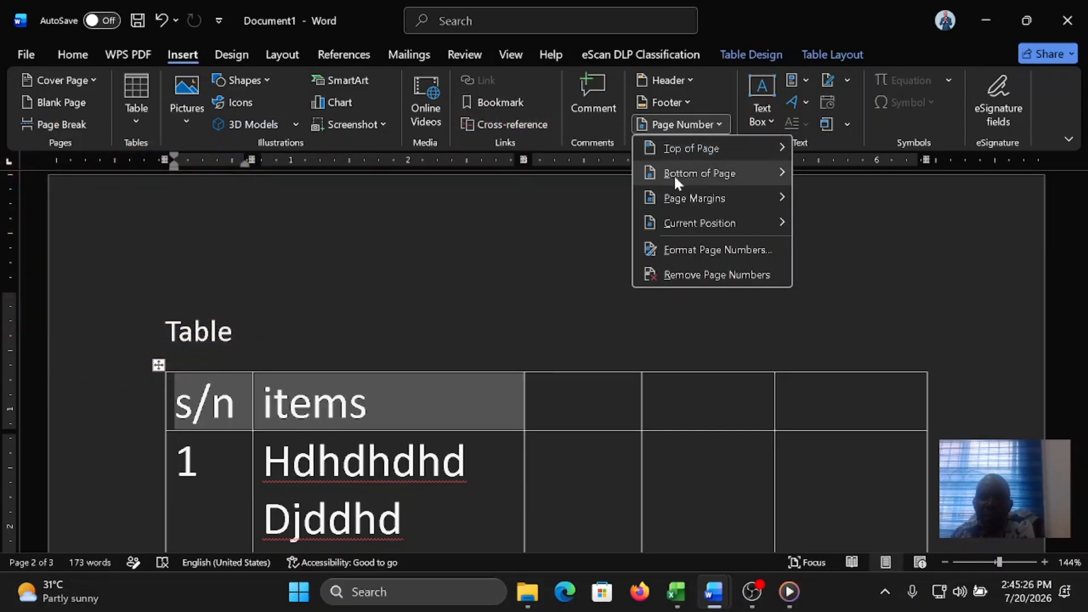
click(674, 175)
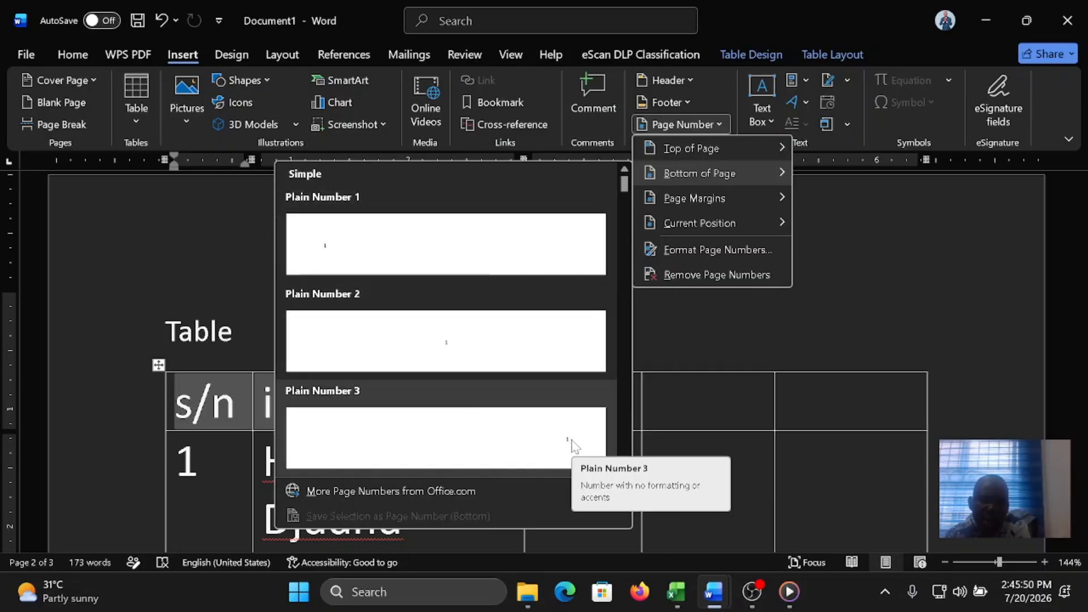
scroll(468, 383, down, 10)
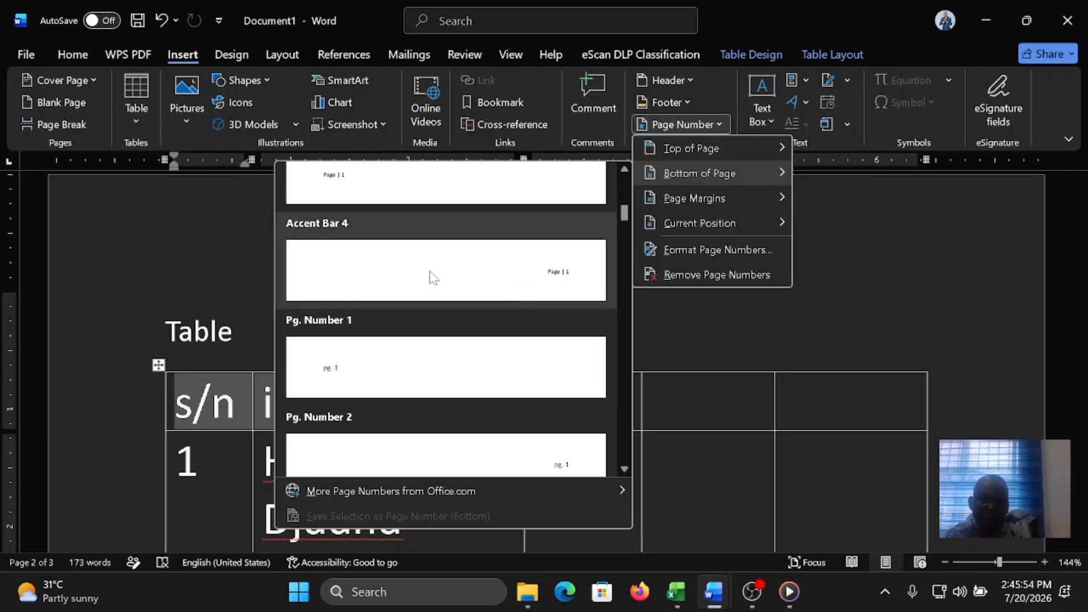
click(492, 278)
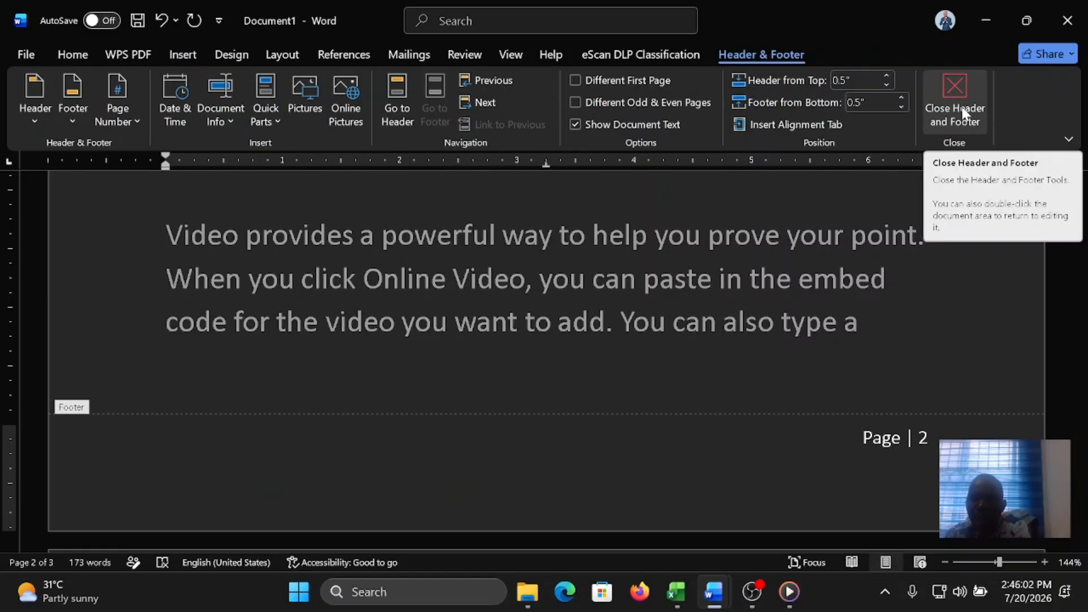
click(960, 87)
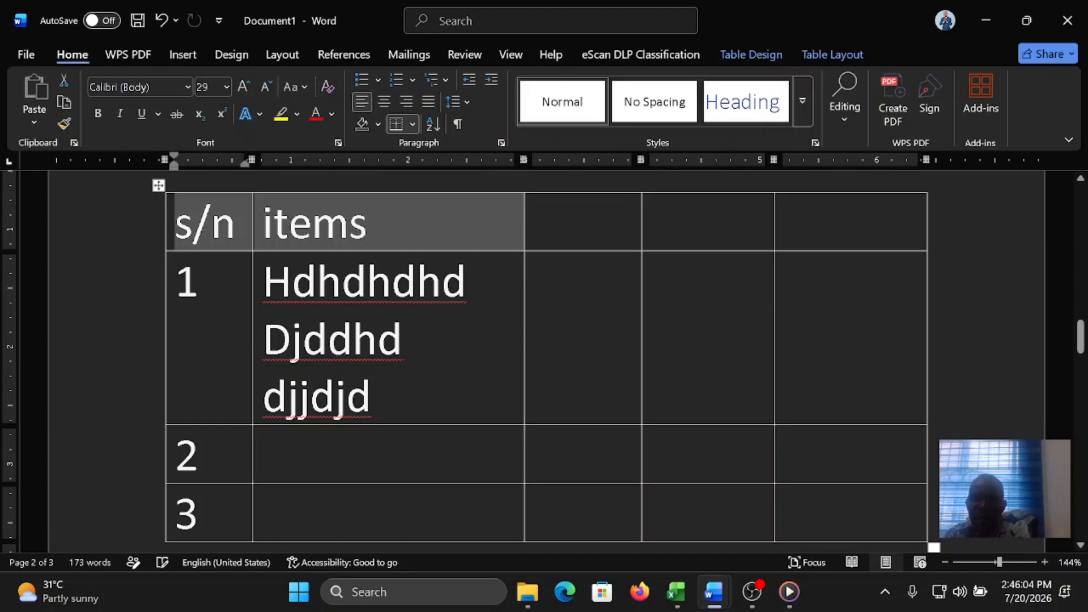
Step: Add page breaks at the end of the document on page 3 to extend it to ten numbered pages
scroll(544, 341, down, 5)
scroll(890, 355, down, 6)
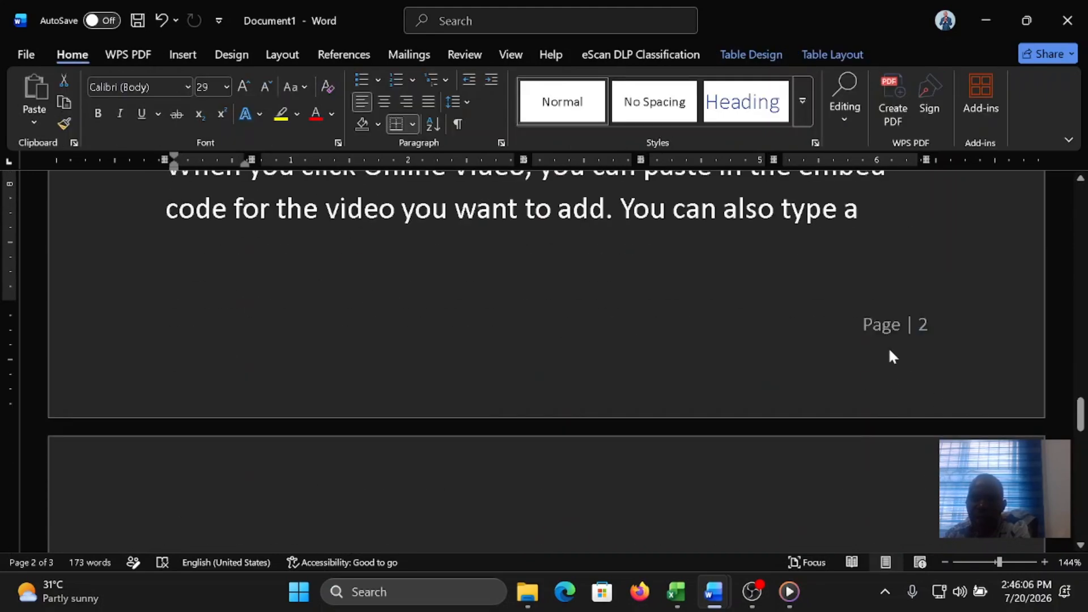
scroll(906, 330, down, 12)
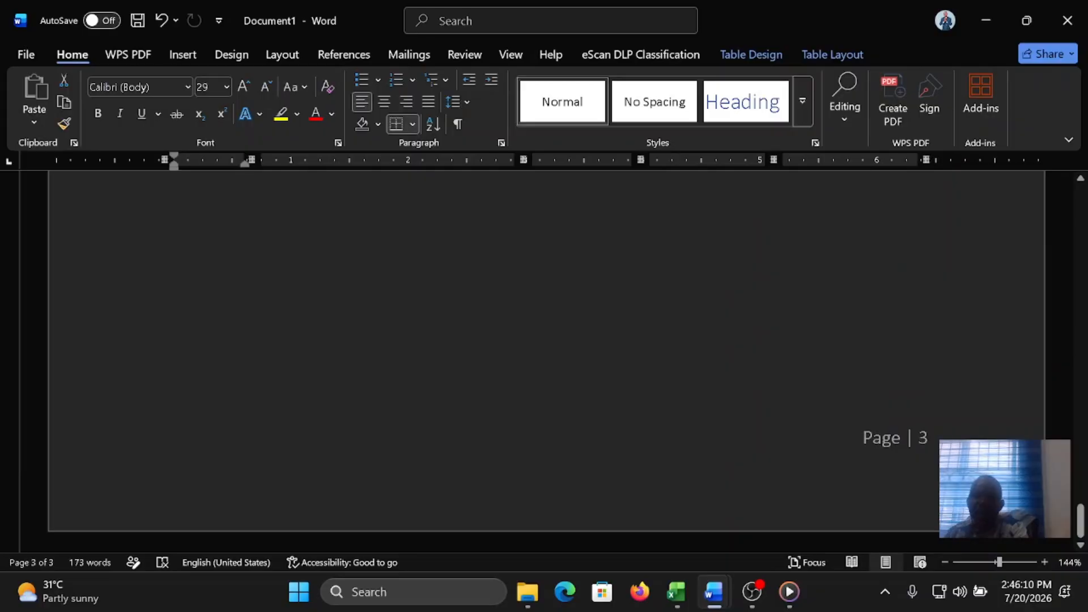
click(497, 445)
key(ctrl+Return)
key(ctrl+Return)
key(ctrl+Return)
key(ctrl+Return)
key(ctrl+Return)
key(ctrl+Return)
key(ctrl+Return)
key(ctrl+Return)
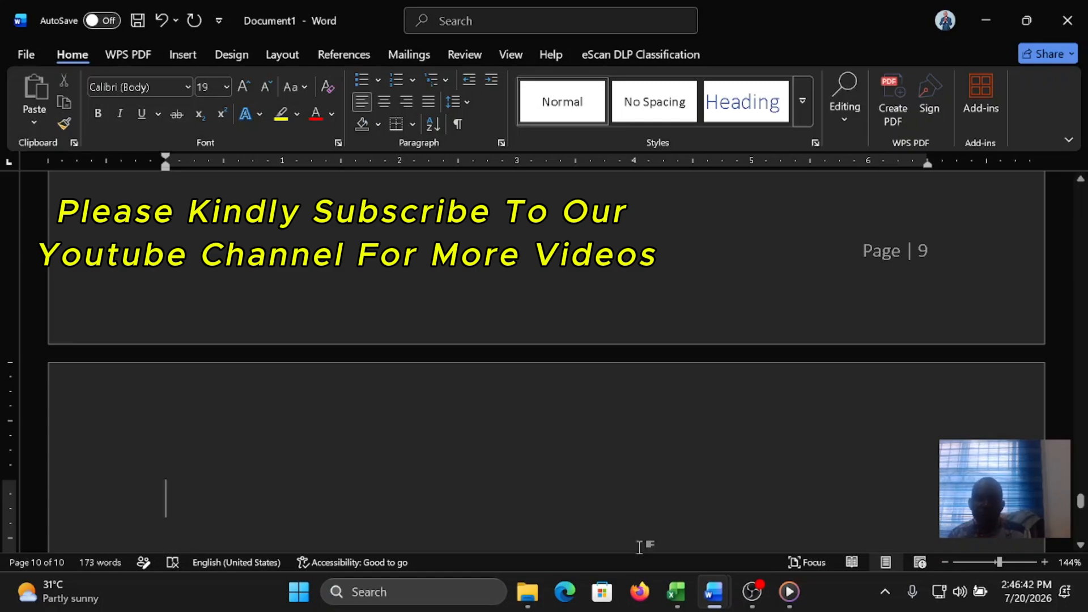
mouse_move(769, 604)
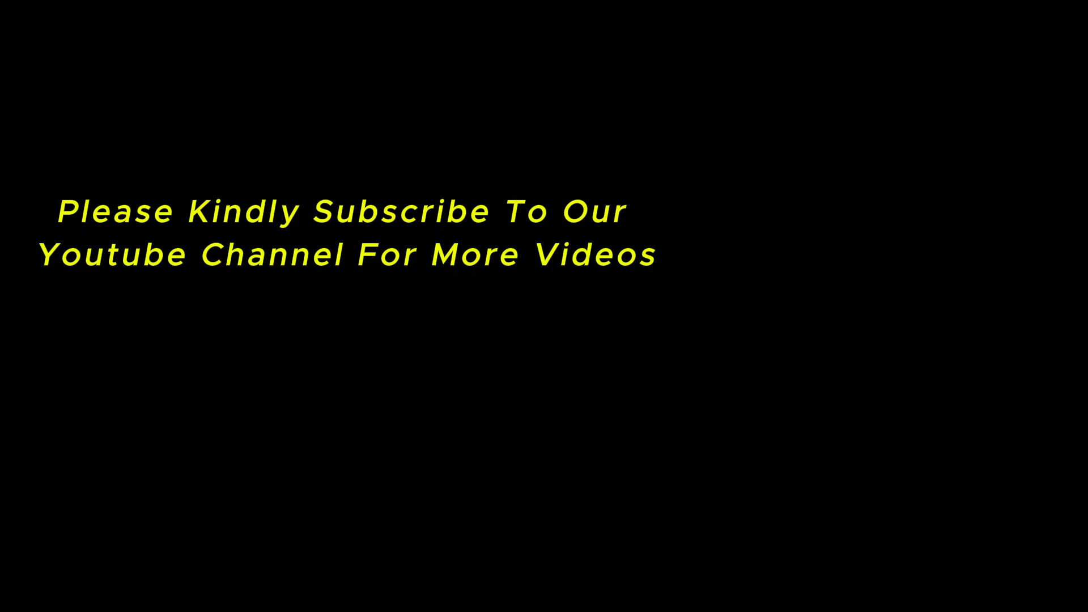